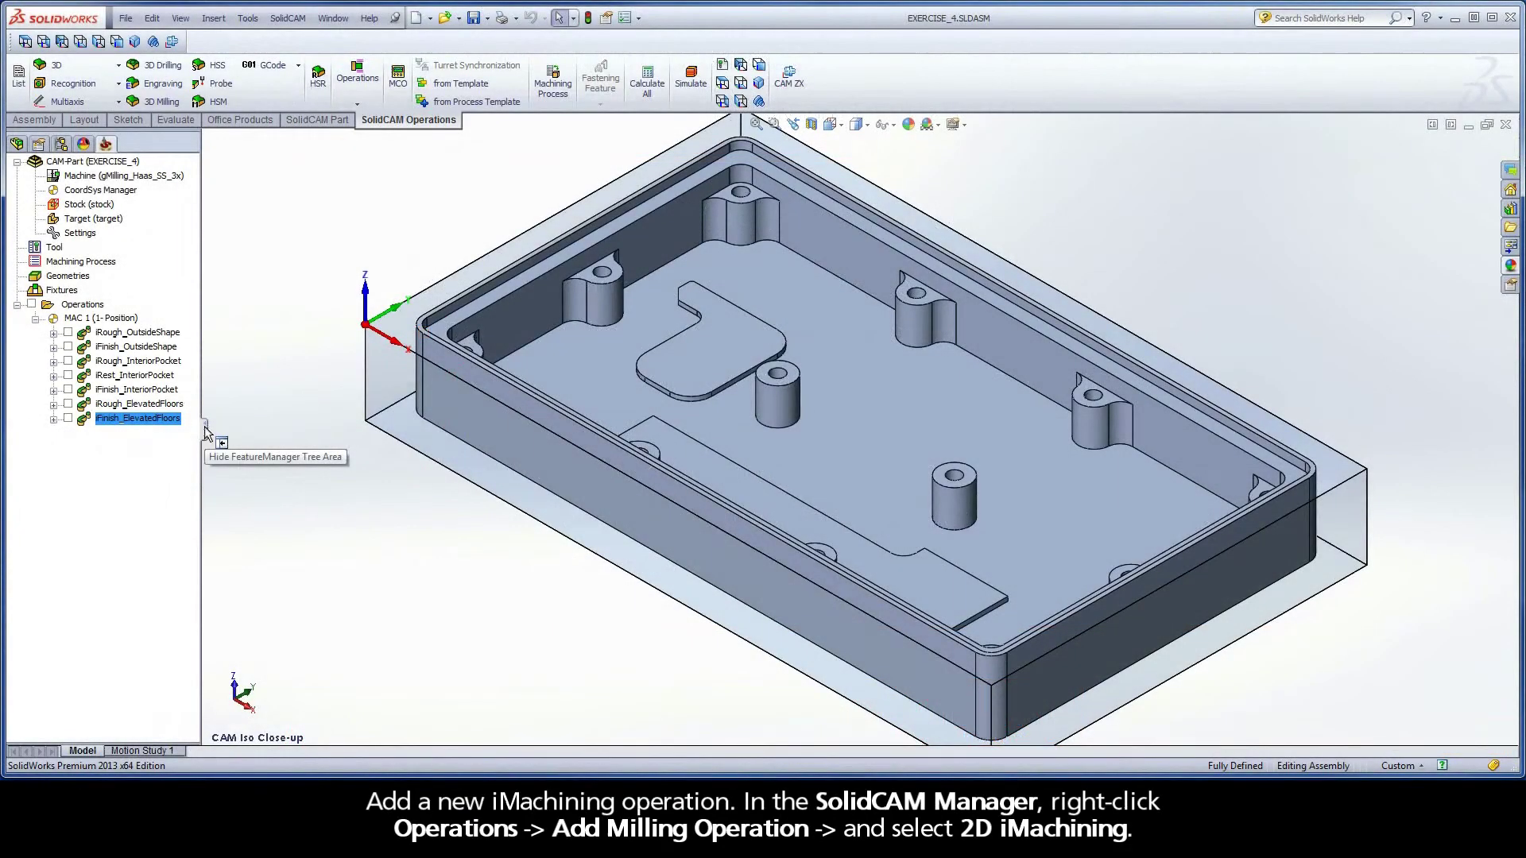
# Add a 2D iMachining milling operation under Operations, opening its iRough operation dialog.
pyautogui.rightClick(79, 307)
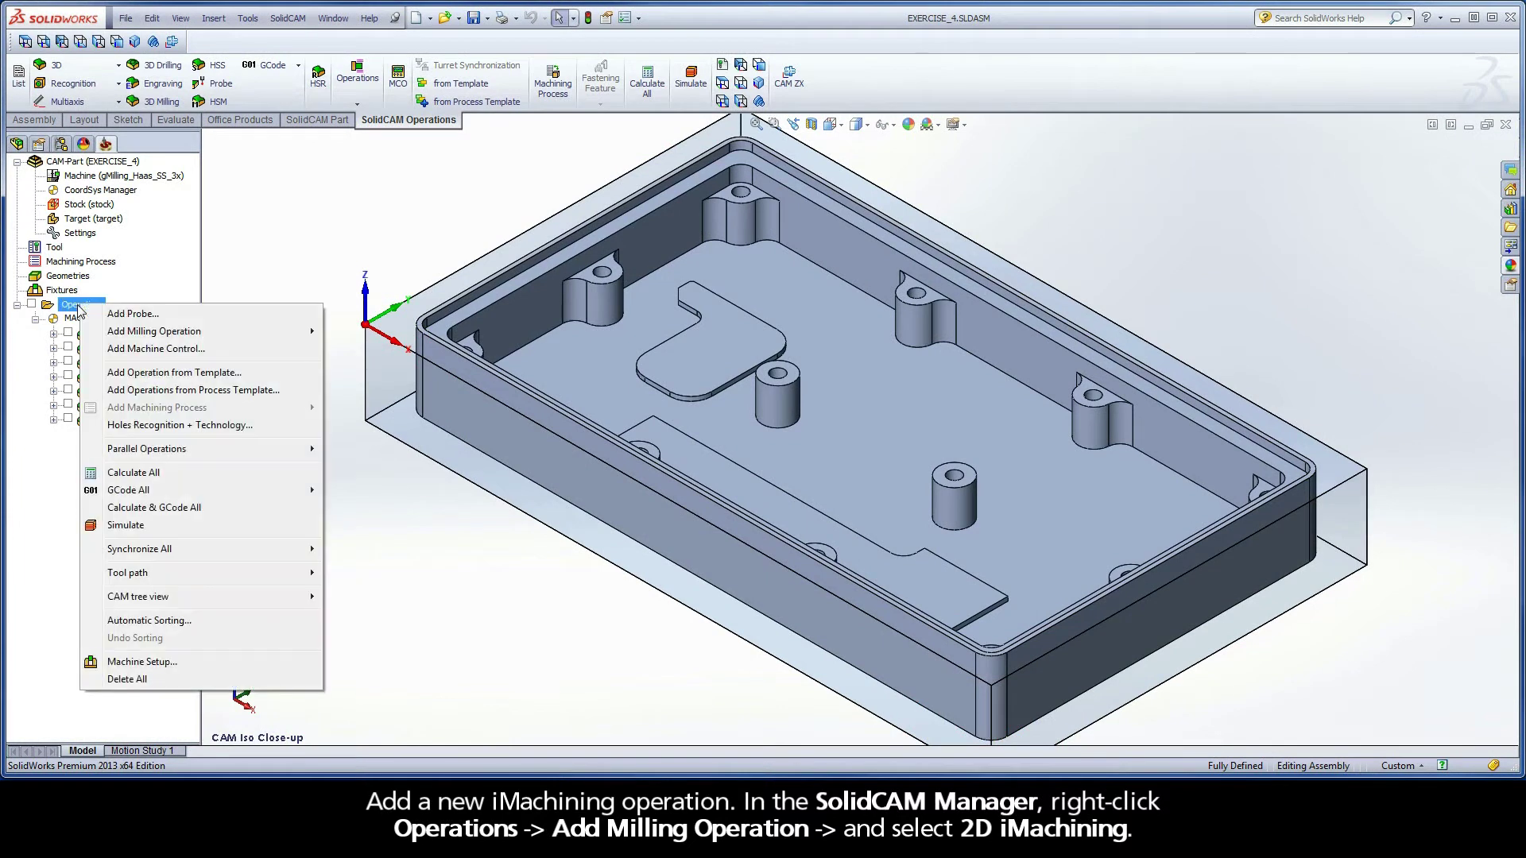
pyautogui.moveTo(124, 333)
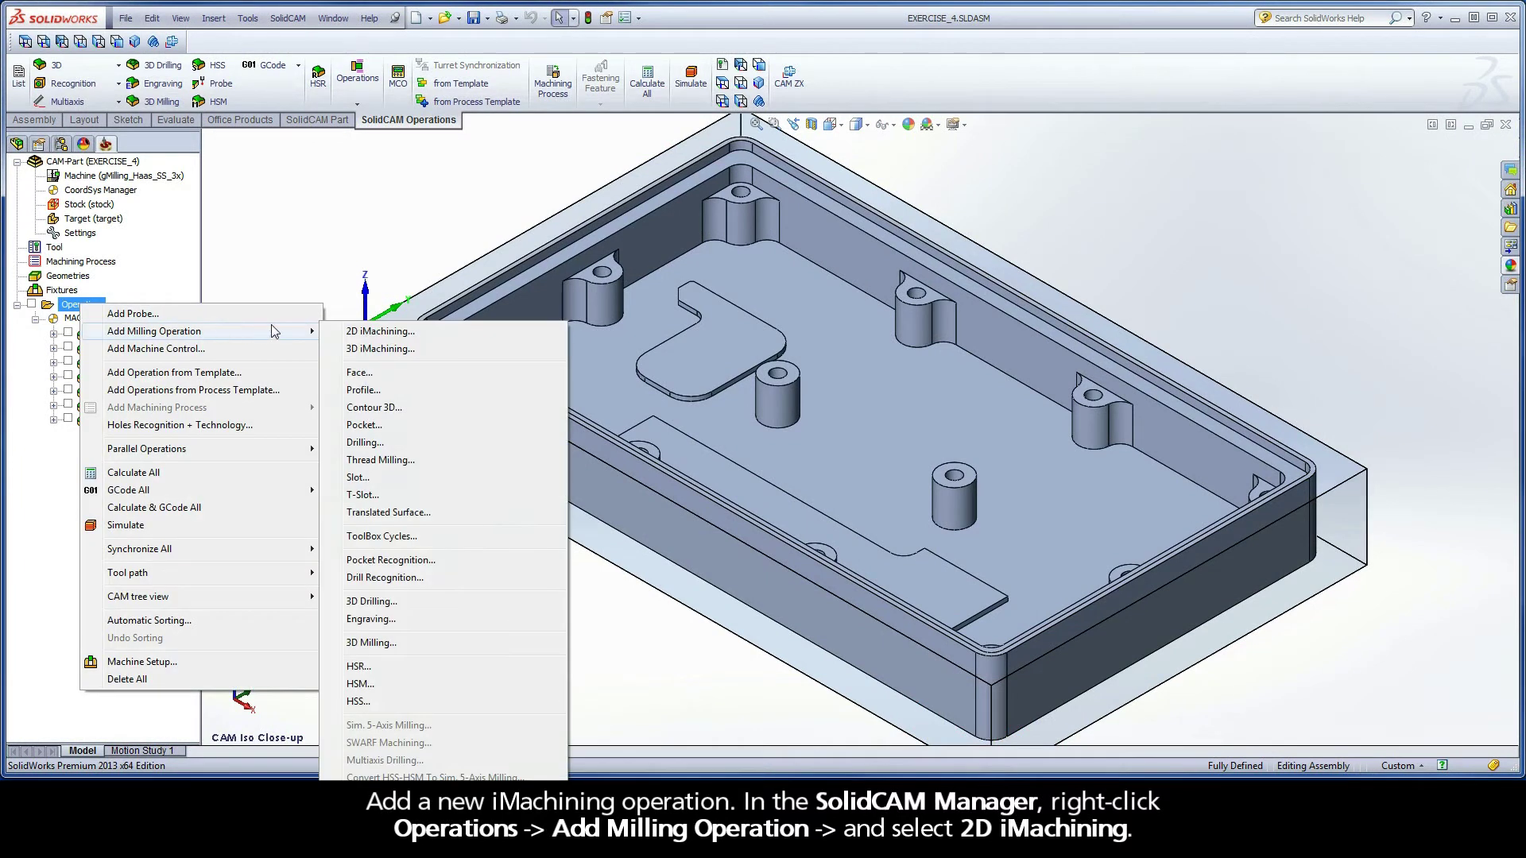
pyautogui.click(419, 335)
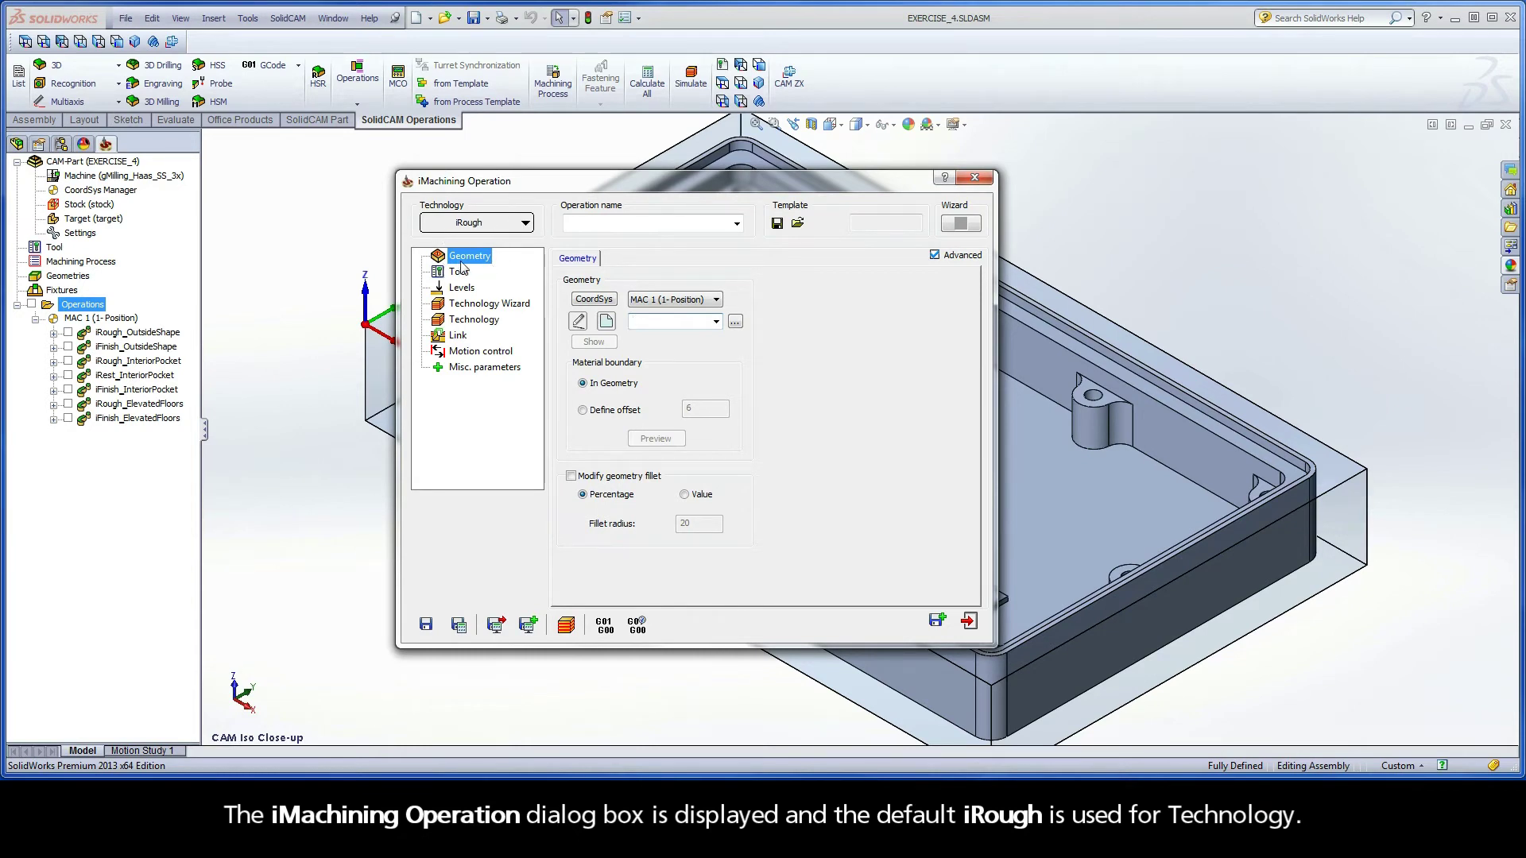
# Start new geometry contour3 with an Auto-constant Z closed chain around the back boss's top edge.
pyautogui.click(608, 322)
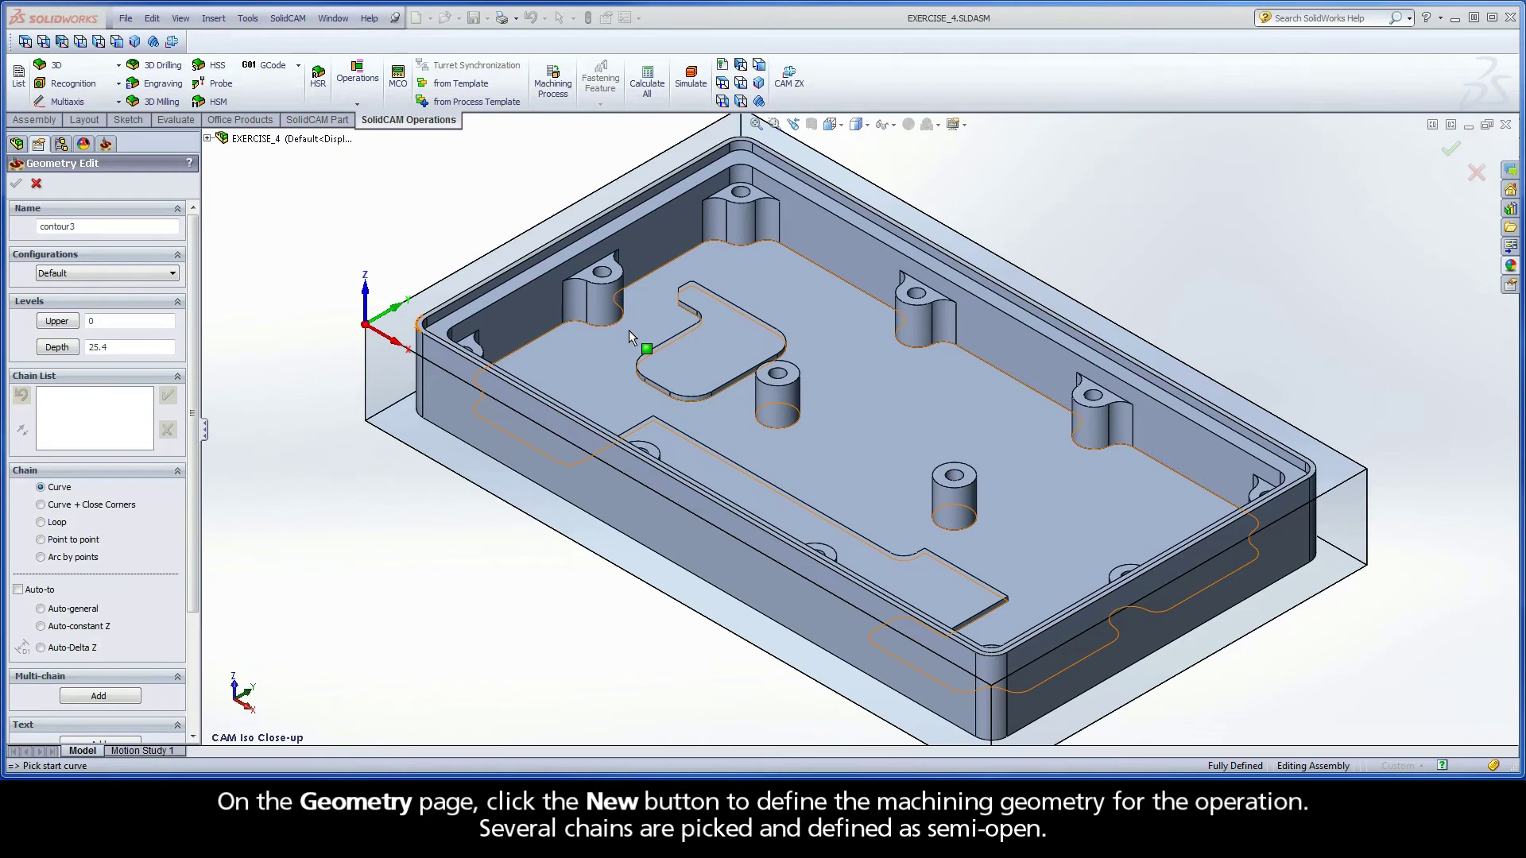
pyautogui.click(770, 194)
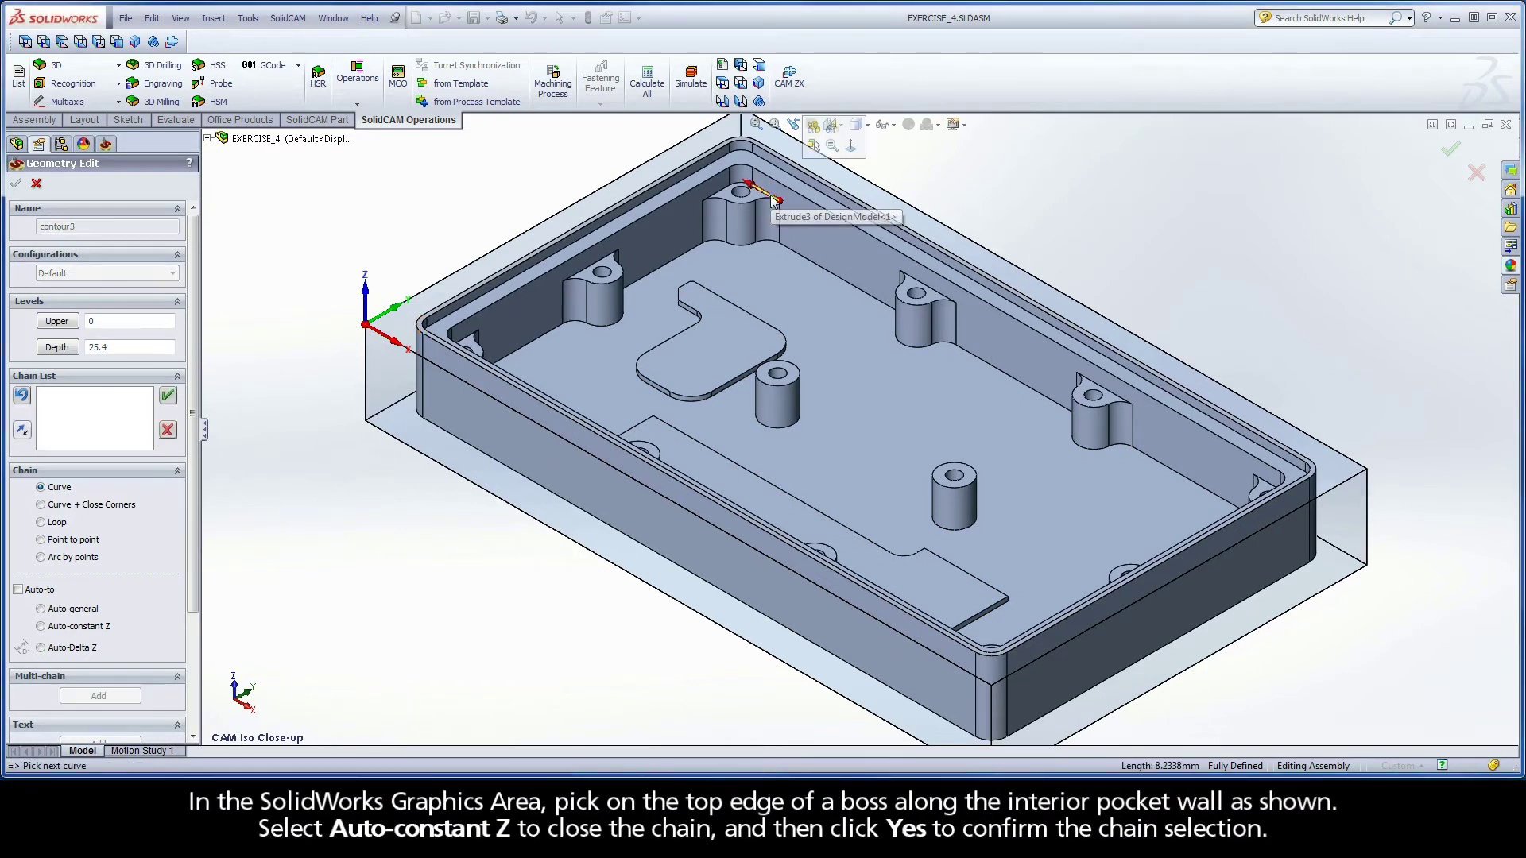
pyautogui.click(41, 627)
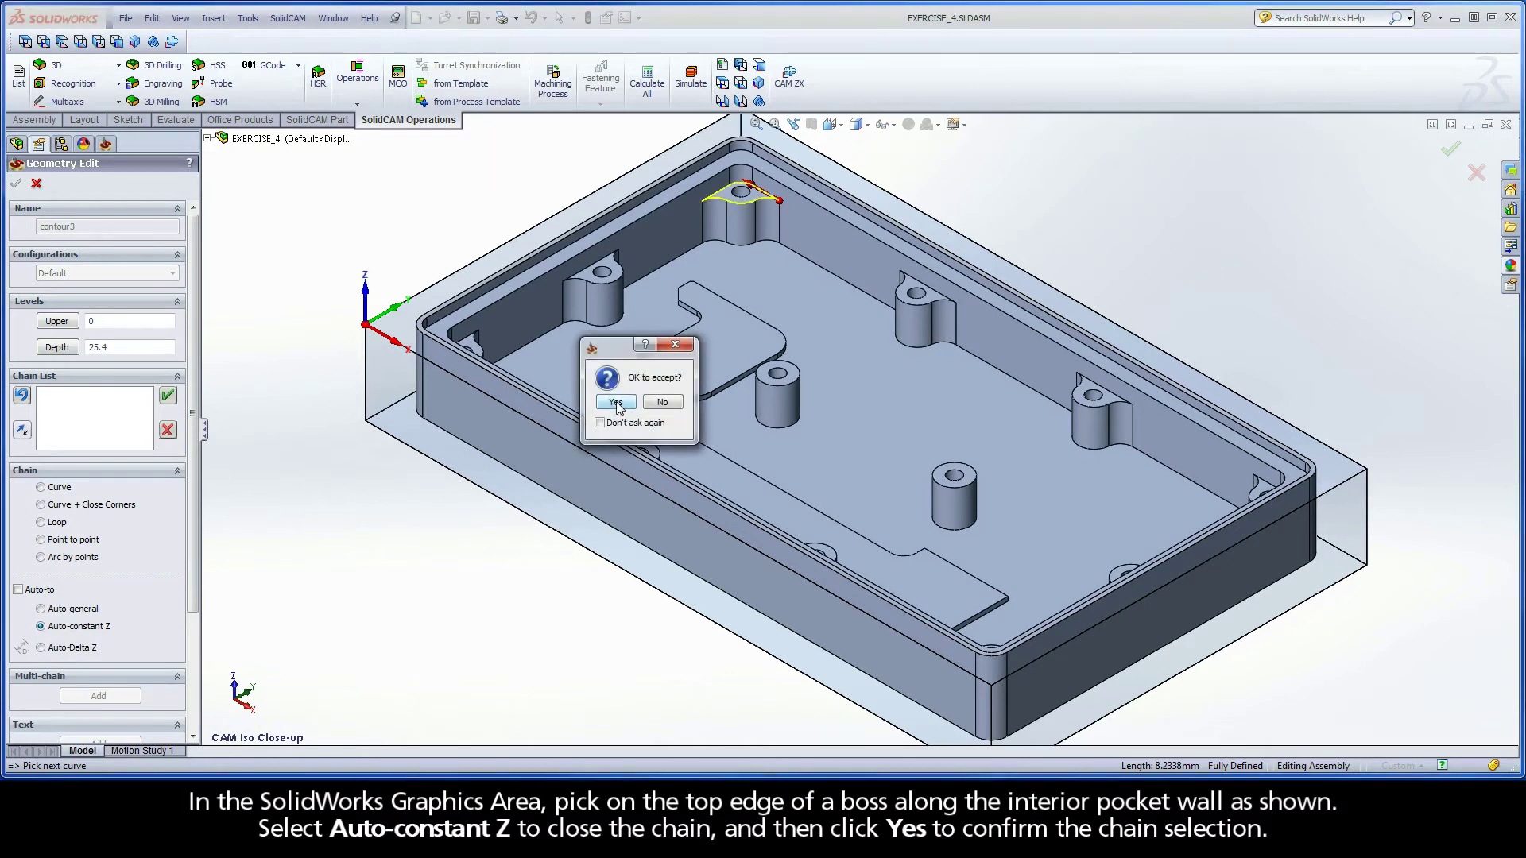
pyautogui.click(616, 402)
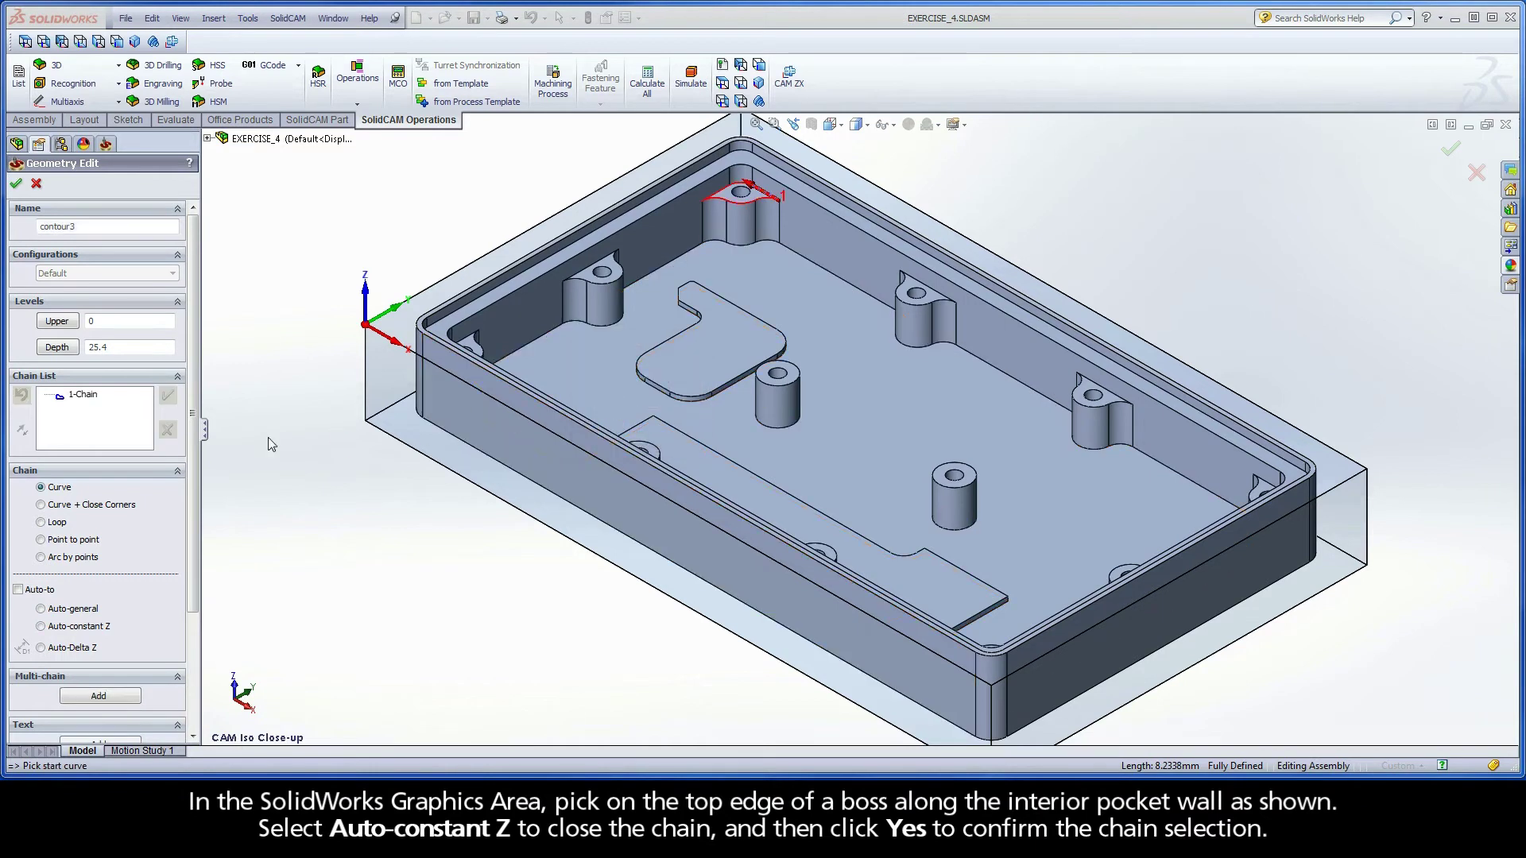
# Mark the back boss's outer edge on 1-Chain as open for entry.
pyautogui.click(86, 395)
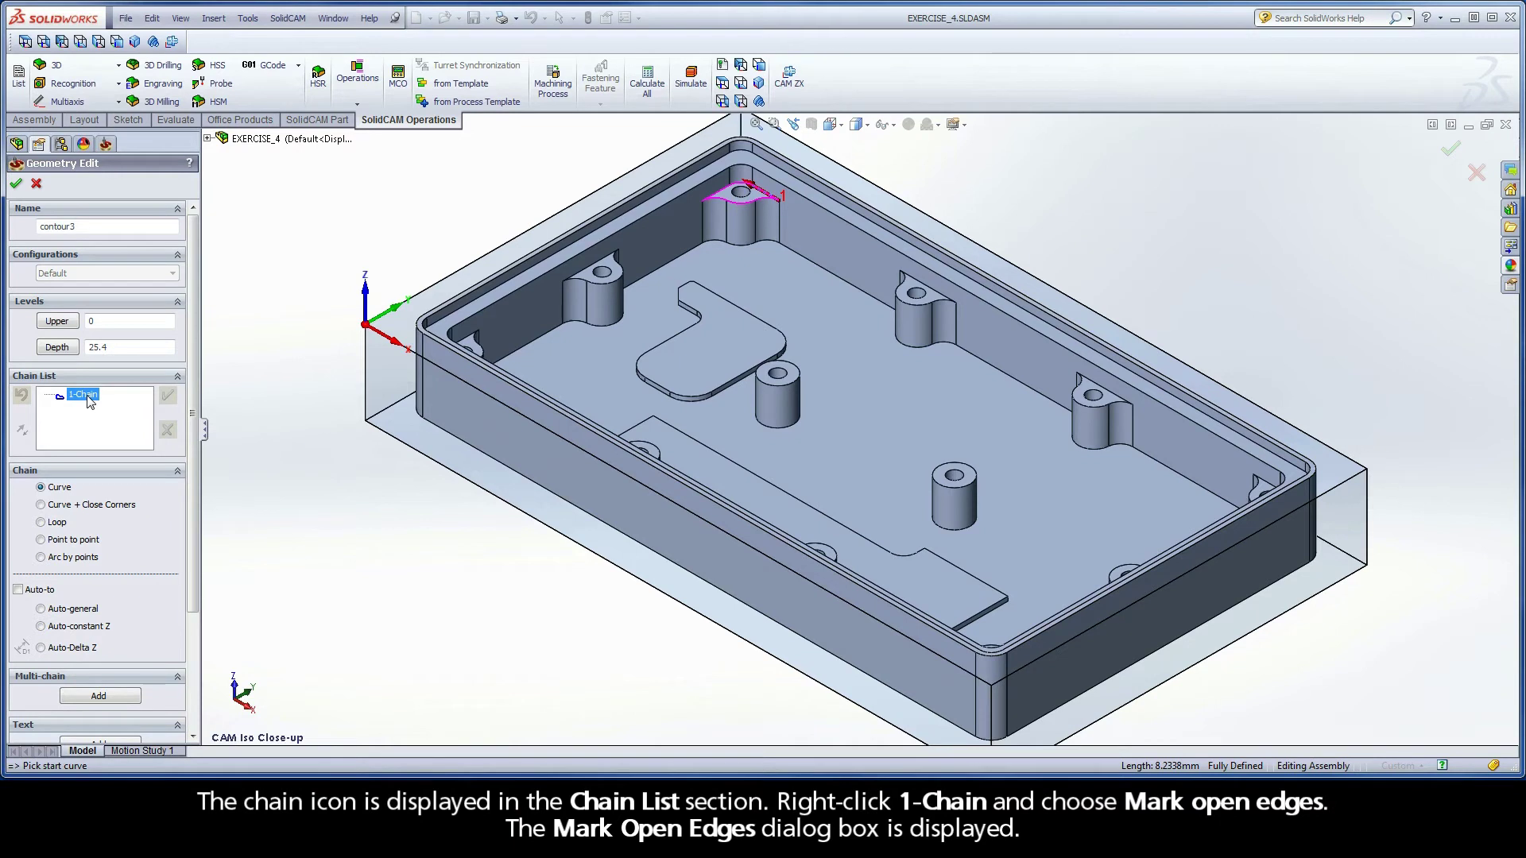
pyautogui.rightClick(88, 397)
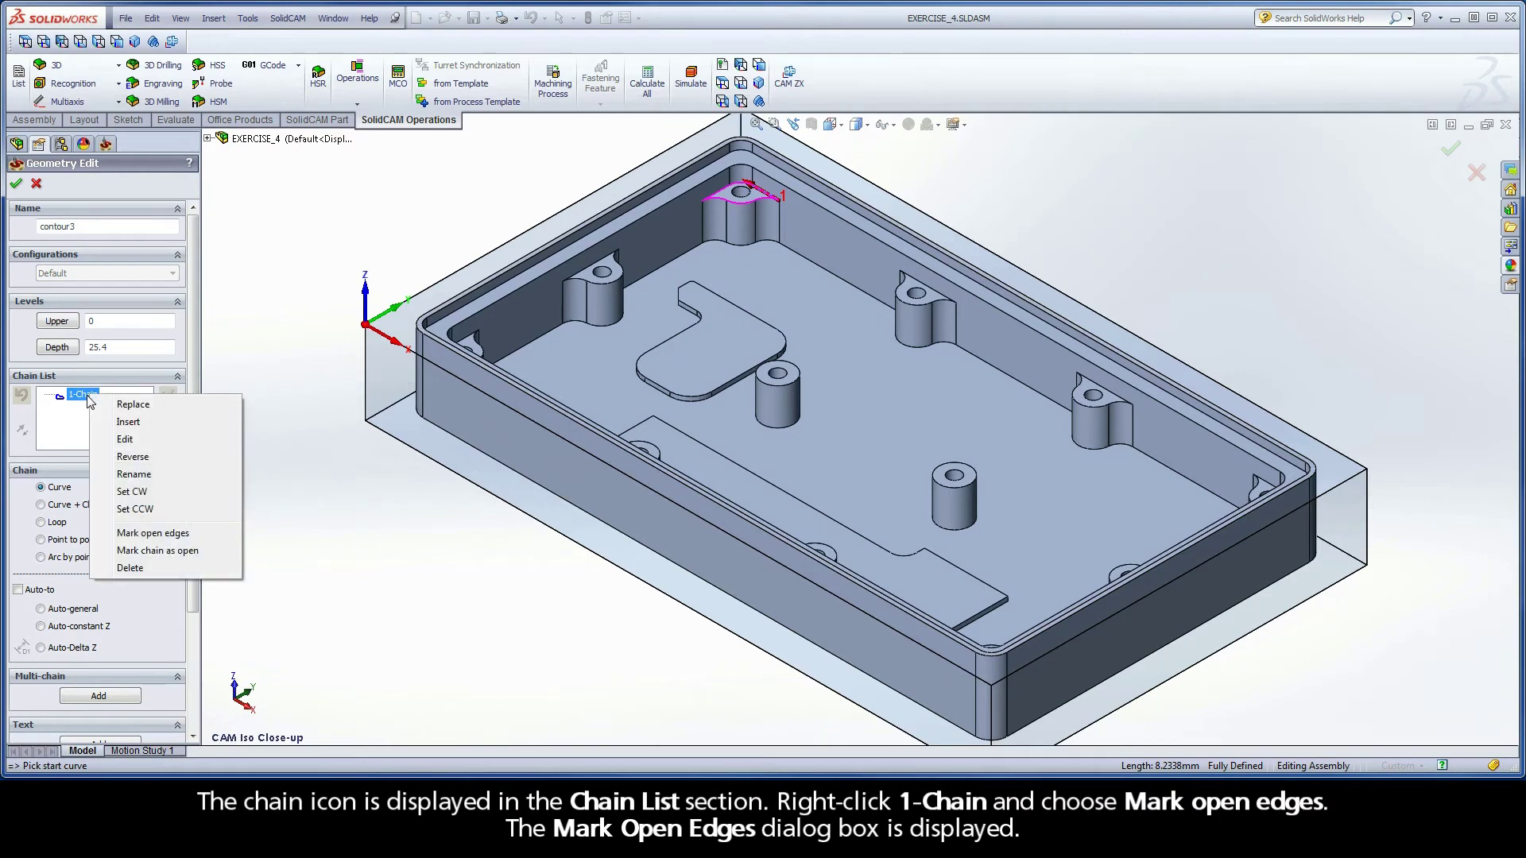
pyautogui.click(185, 535)
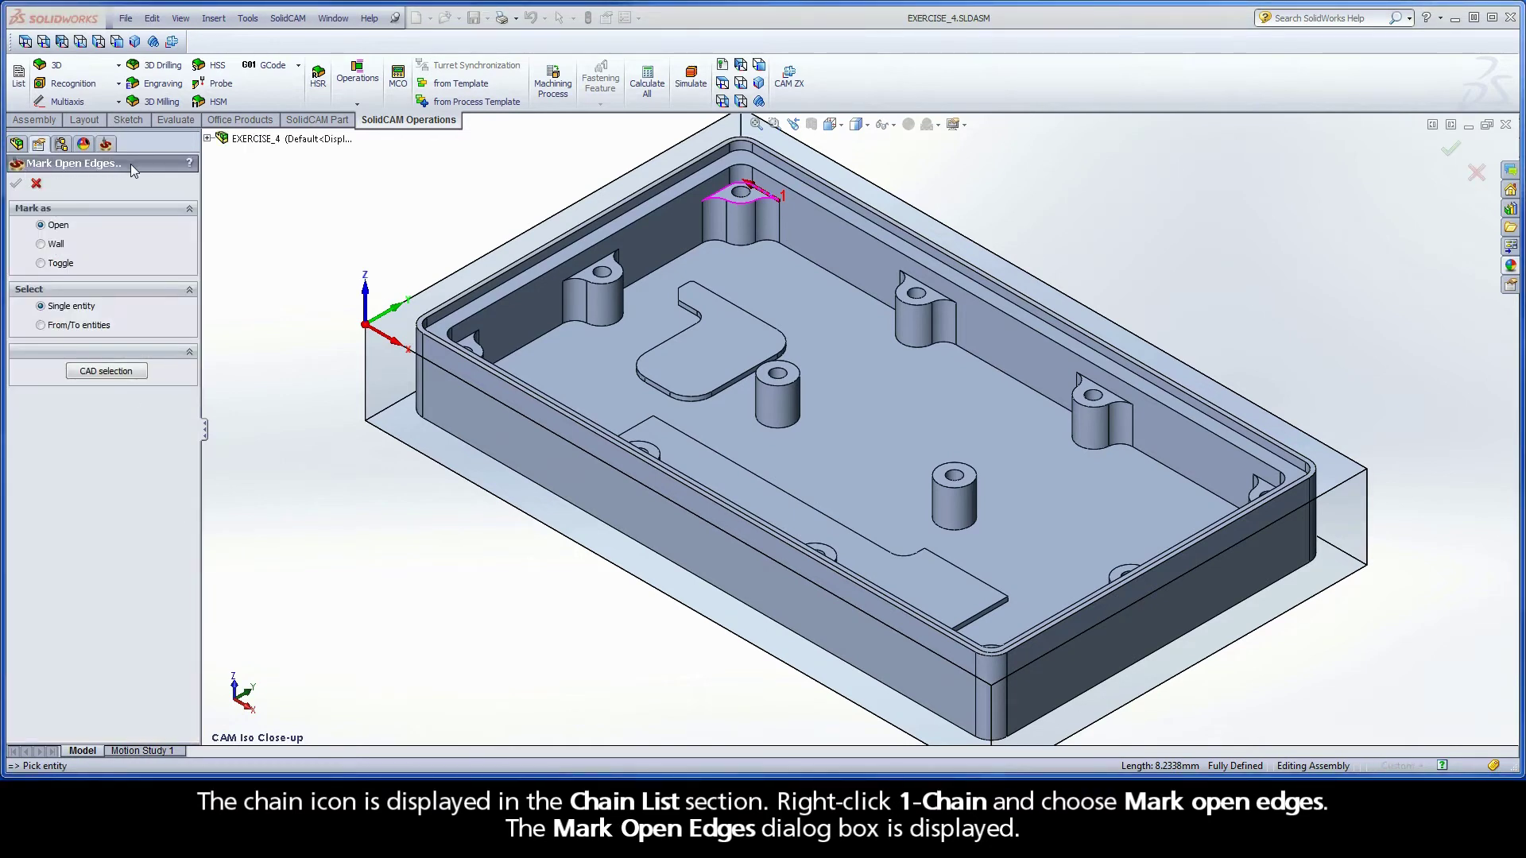
pyautogui.click(763, 204)
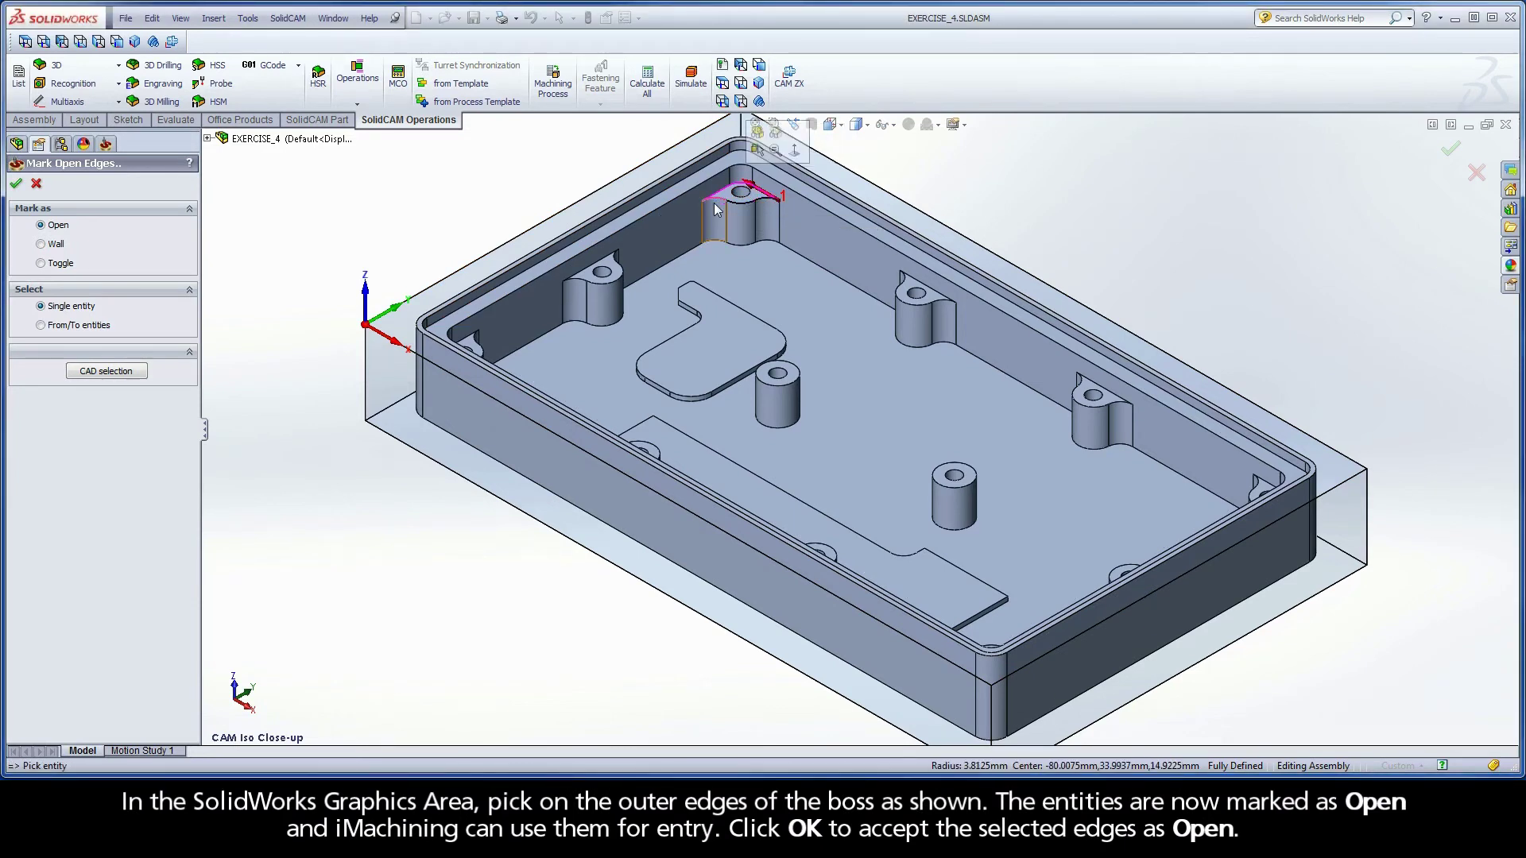
pyautogui.click(17, 184)
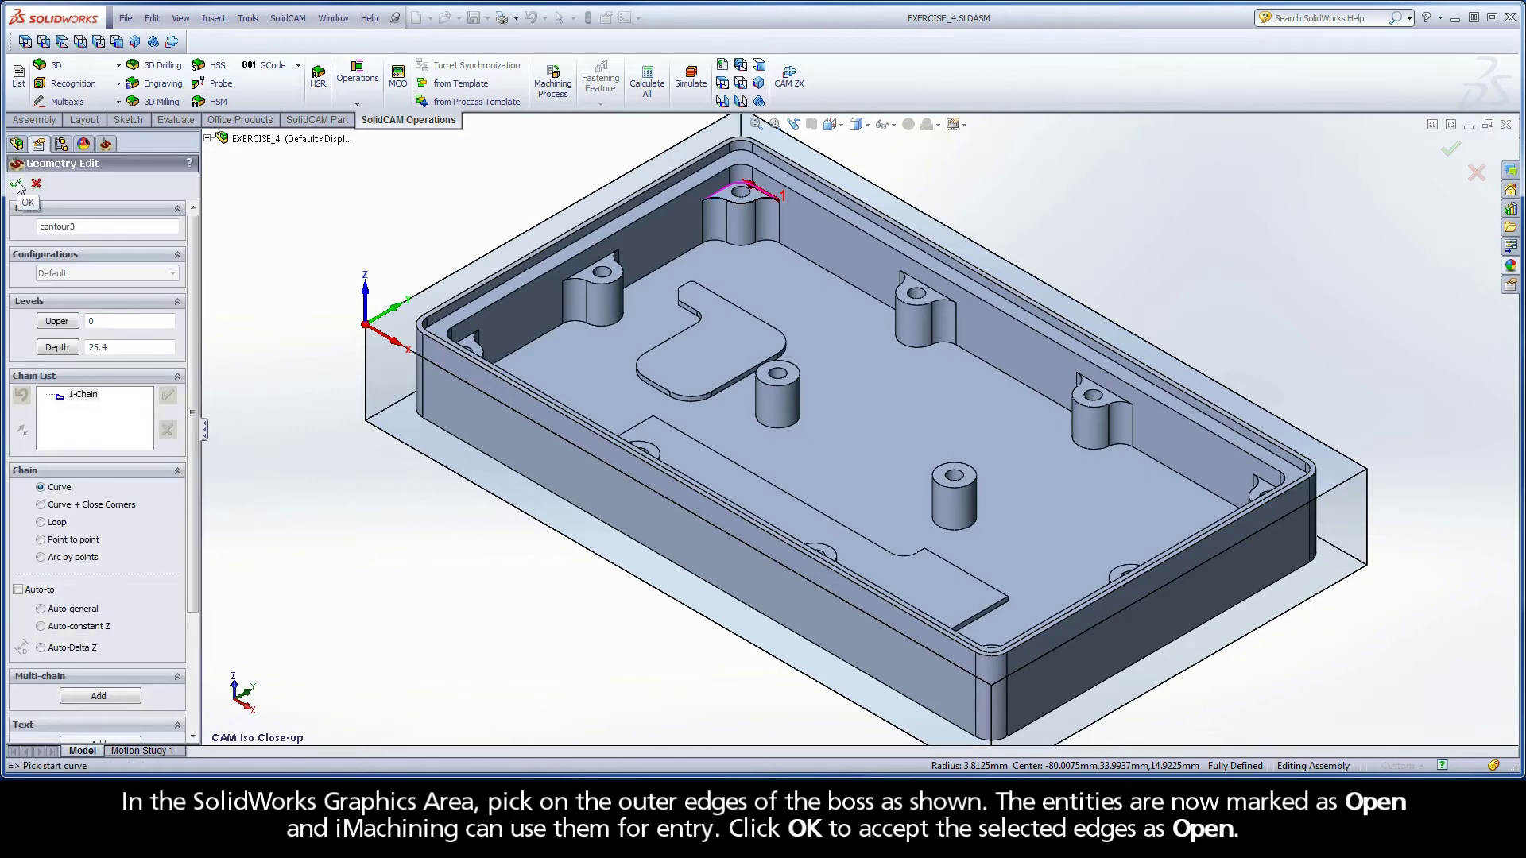
# Add 2-Chain around the next boss at constant Z and mark its outer arc open.
pyautogui.click(946, 302)
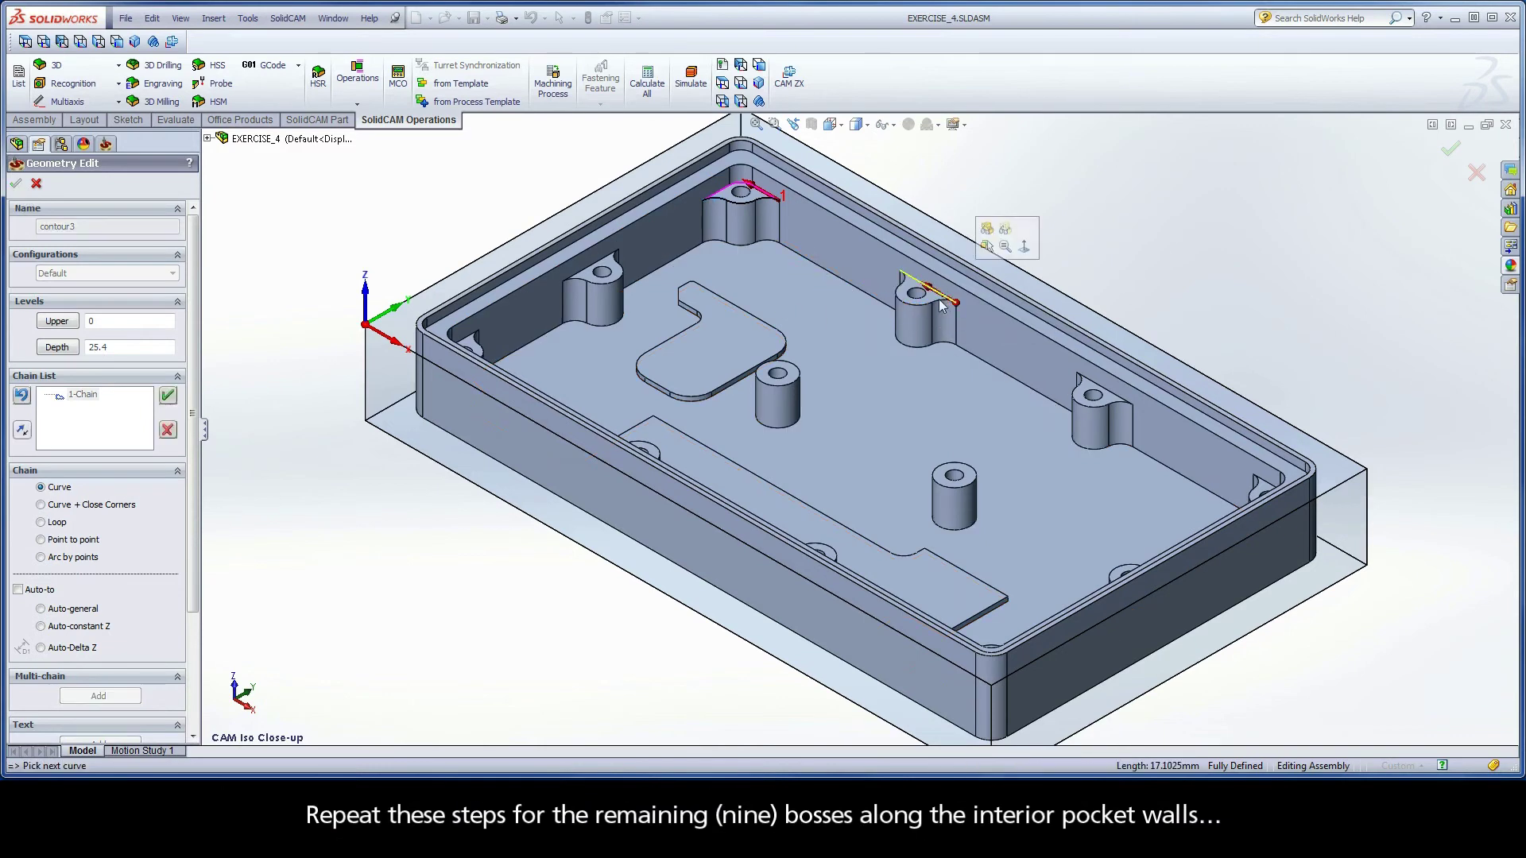
pyautogui.click(45, 628)
pyautogui.click(615, 403)
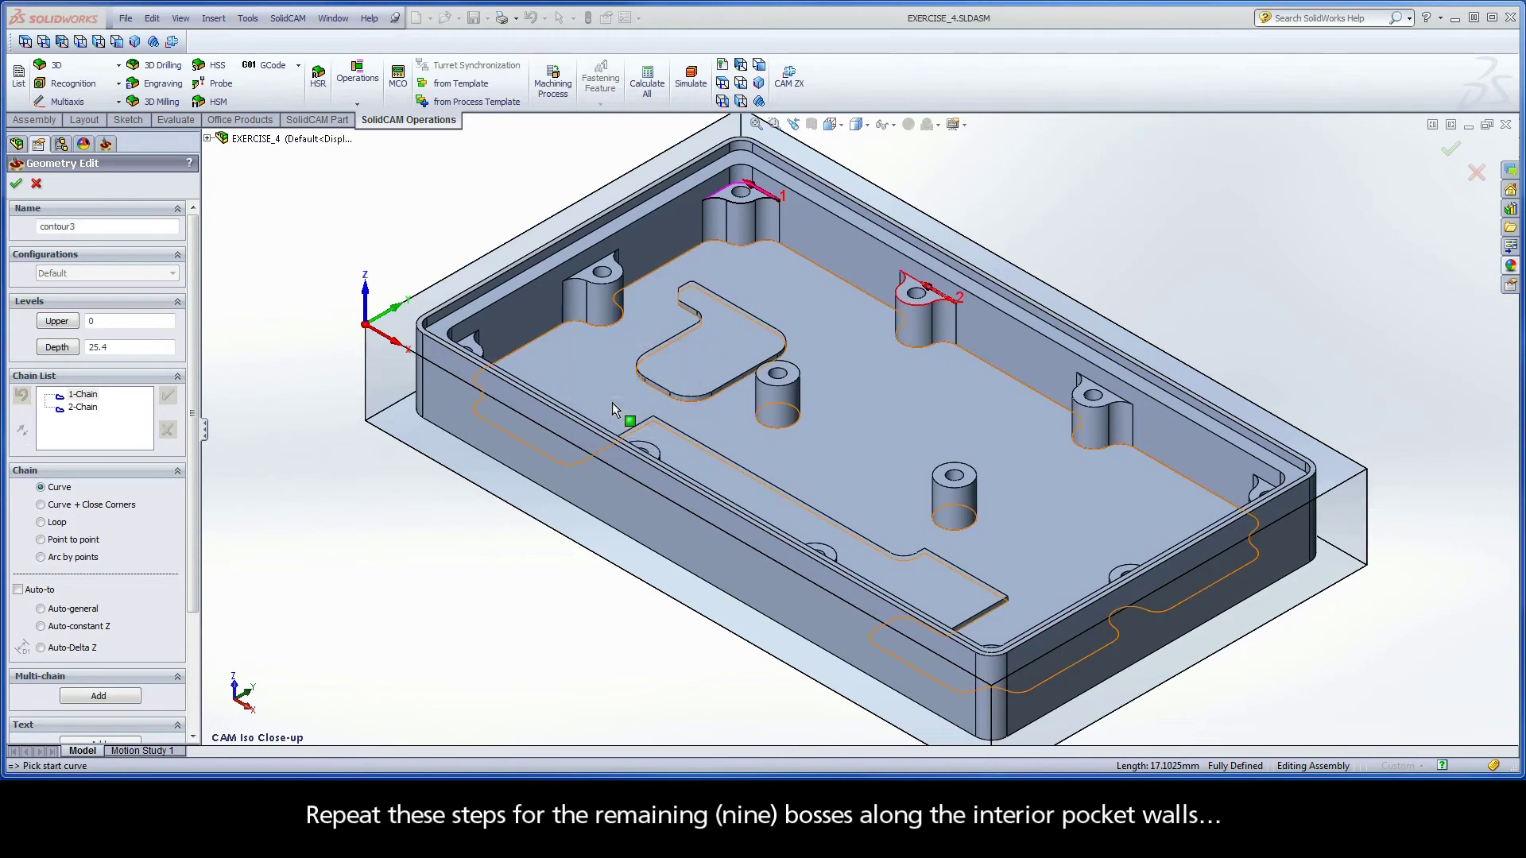
pyautogui.rightClick(89, 419)
pyautogui.click(135, 545)
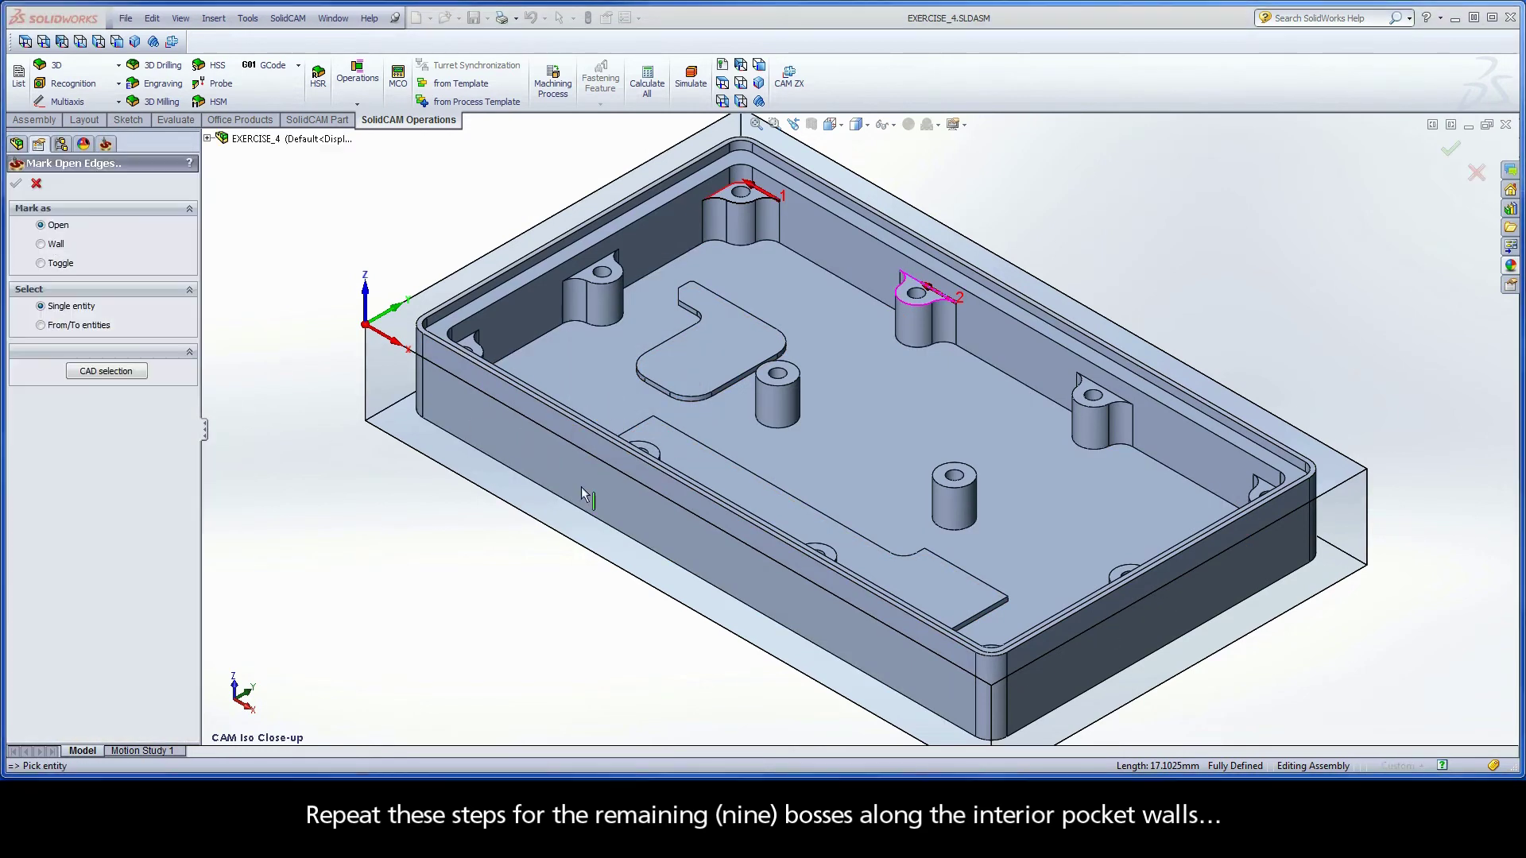
pyautogui.click(908, 287)
pyautogui.click(16, 183)
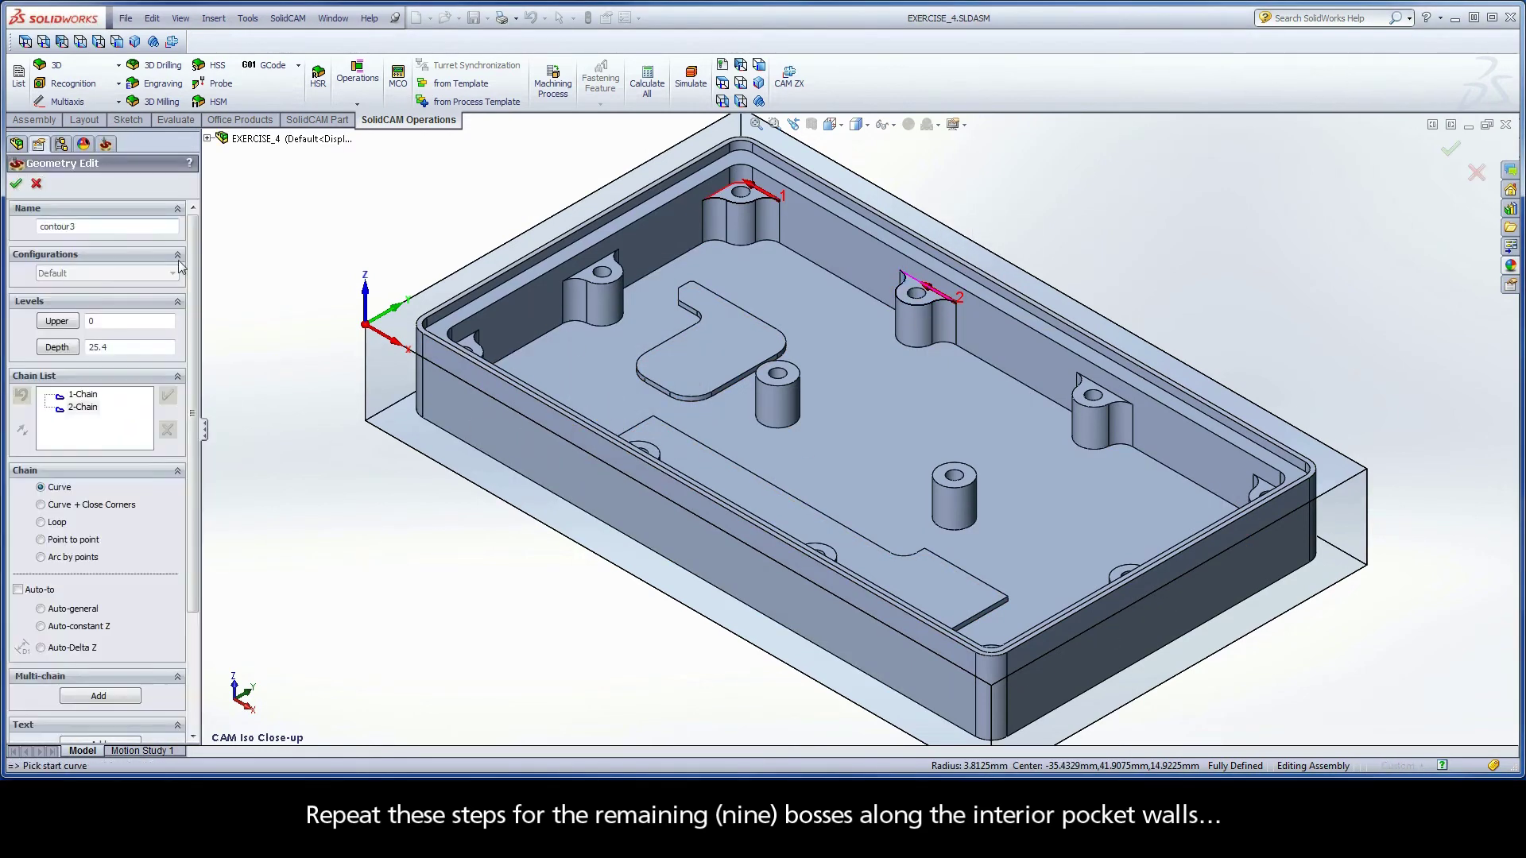
# Add 3-Chain around the right boss and mark its outer edges open.
pyautogui.click(1109, 395)
pyautogui.click(615, 402)
pyautogui.rightClick(87, 421)
pyautogui.click(136, 559)
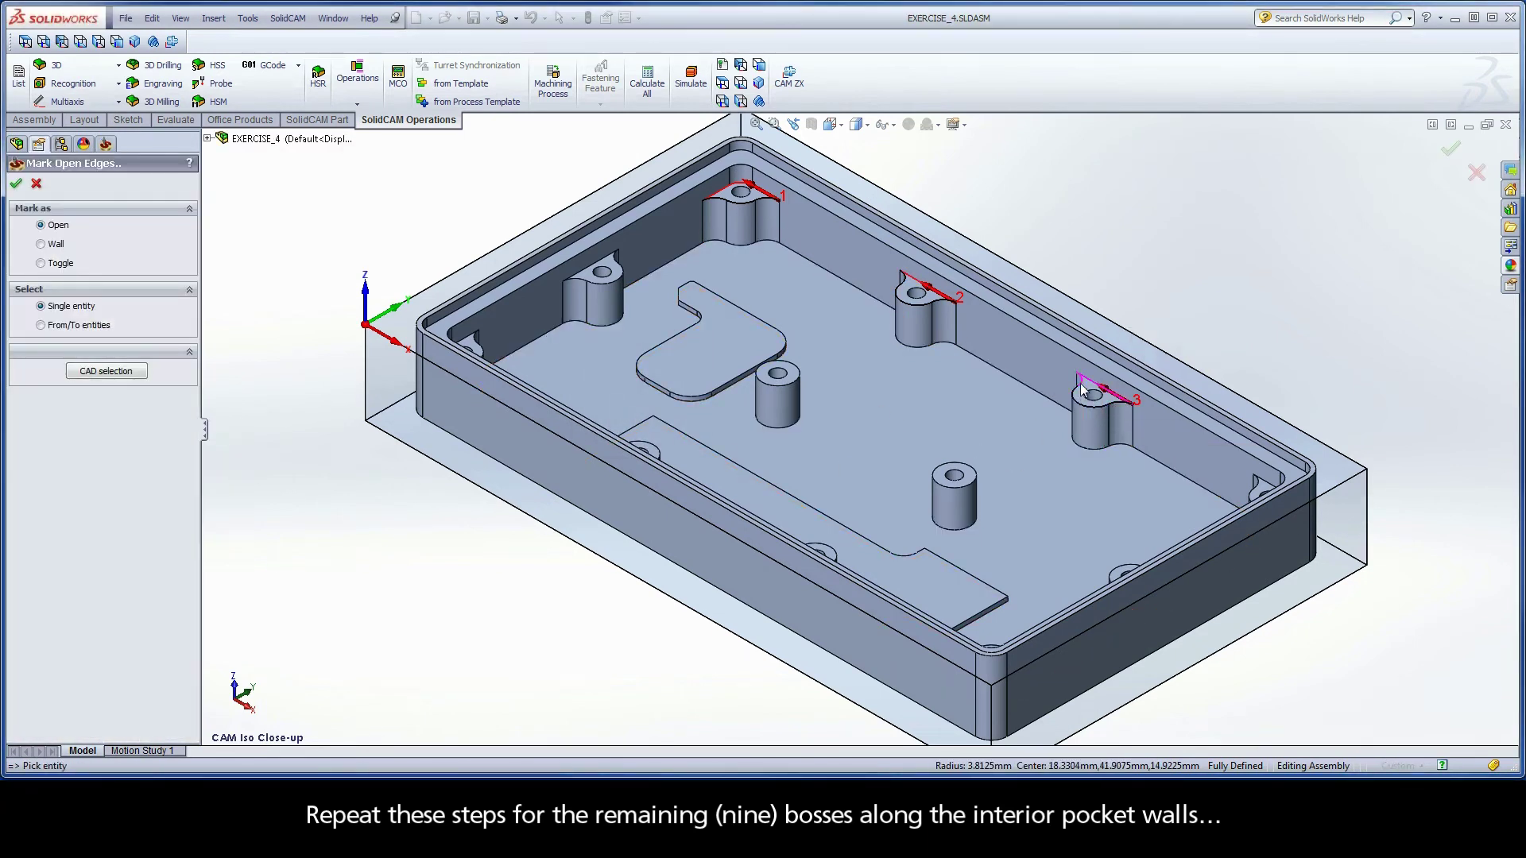
pyautogui.click(16, 183)
# Add 4-Chain around a boss on the other wall with its outer arc marked open.
pyautogui.rightClick(278, 226)
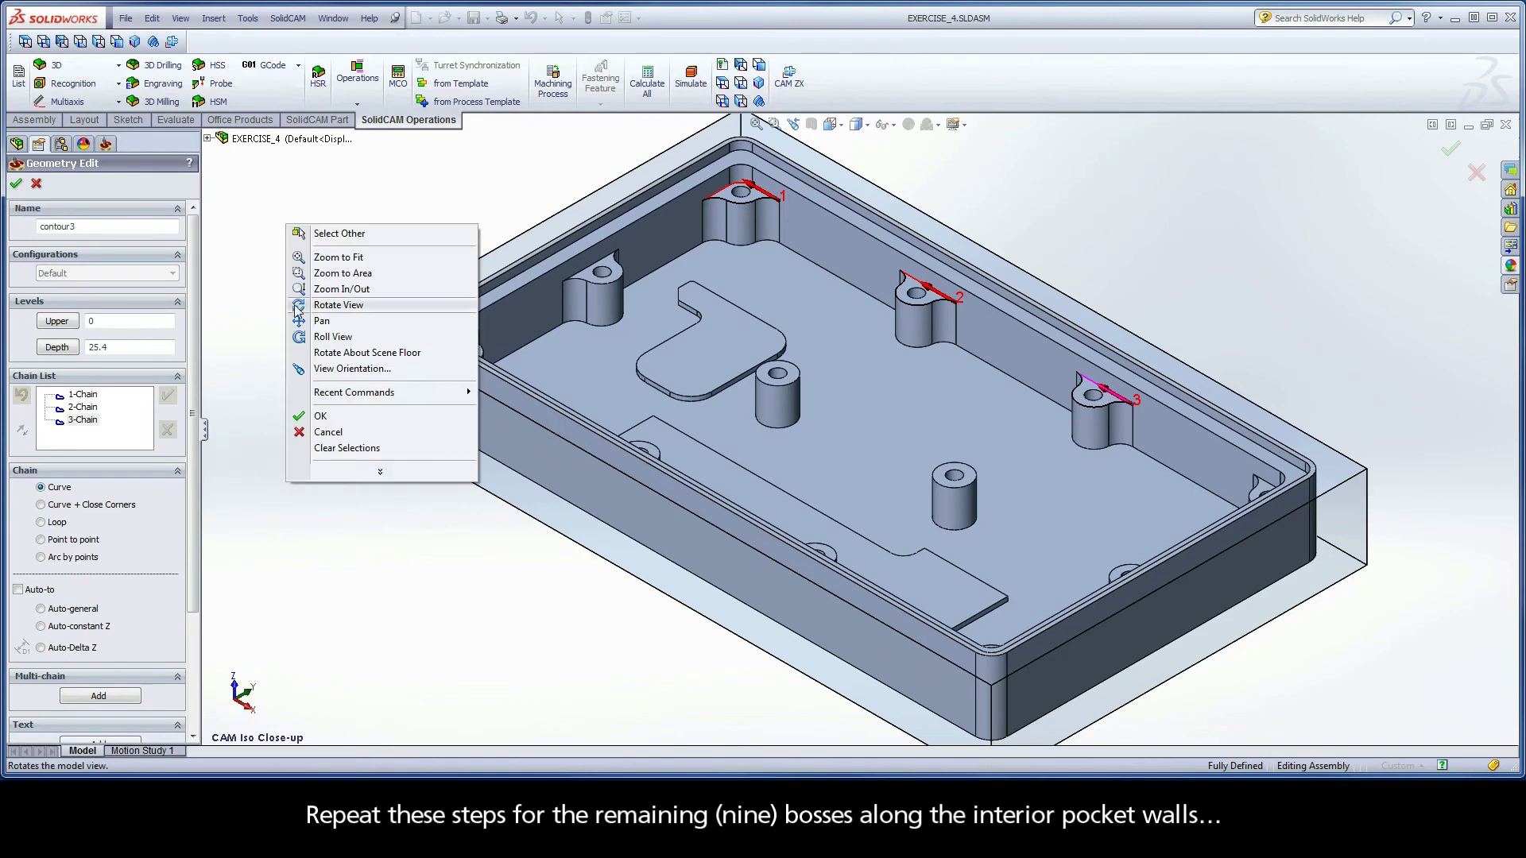
pyautogui.click(334, 353)
pyautogui.click(1051, 182)
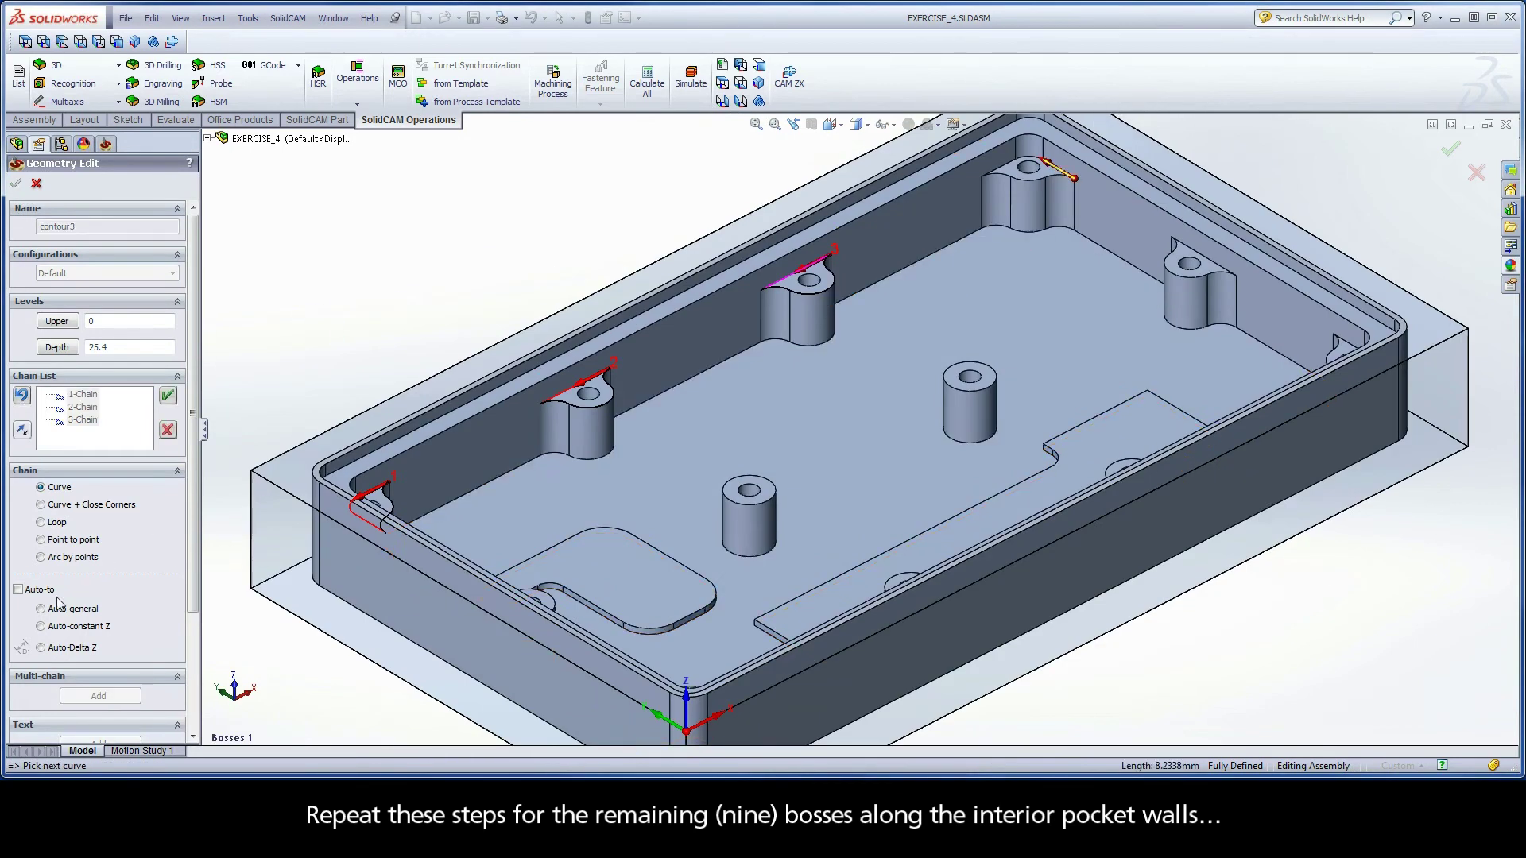
pyautogui.click(628, 403)
pyautogui.rightClick(93, 433)
pyautogui.click(128, 578)
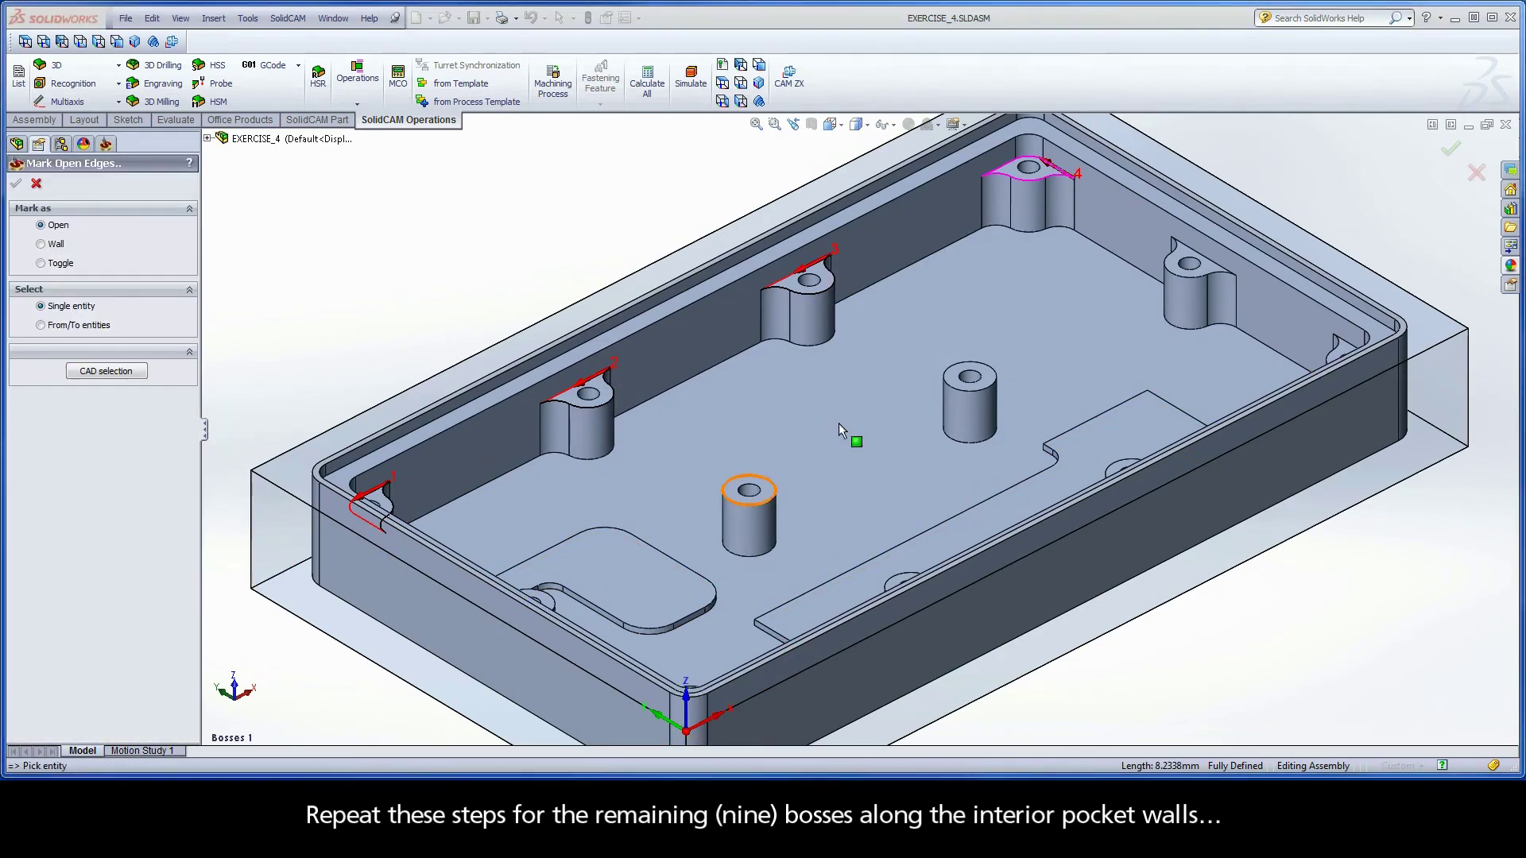
pyautogui.click(1012, 182)
pyautogui.click(1451, 149)
# Add 5-Chain around the top-right boss and mark its outer arc open.
pyautogui.click(1206, 258)
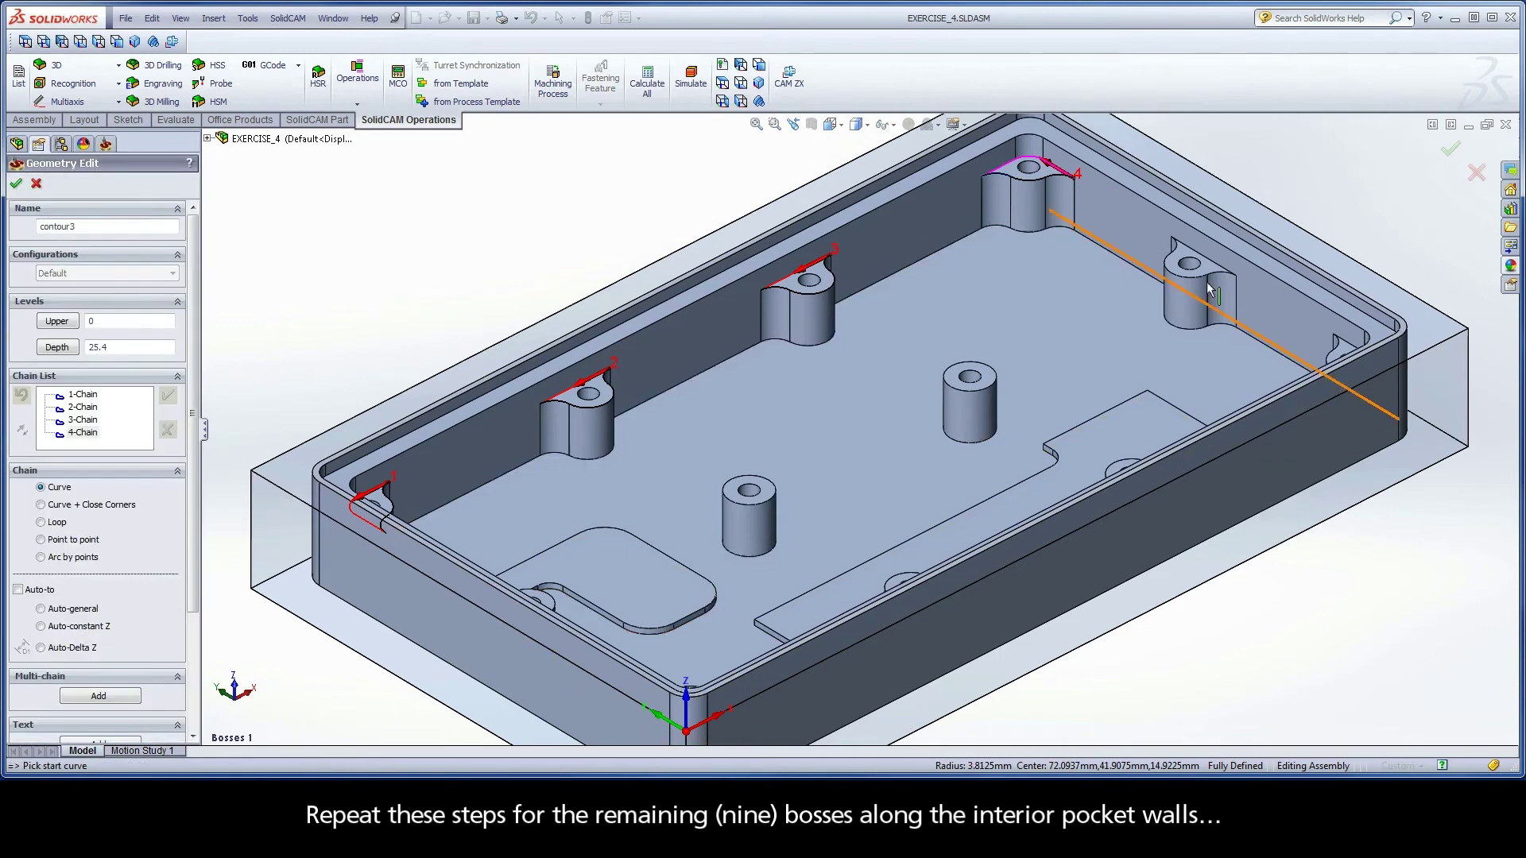
pyautogui.click(628, 405)
pyautogui.rightClick(83, 443)
pyautogui.click(145, 583)
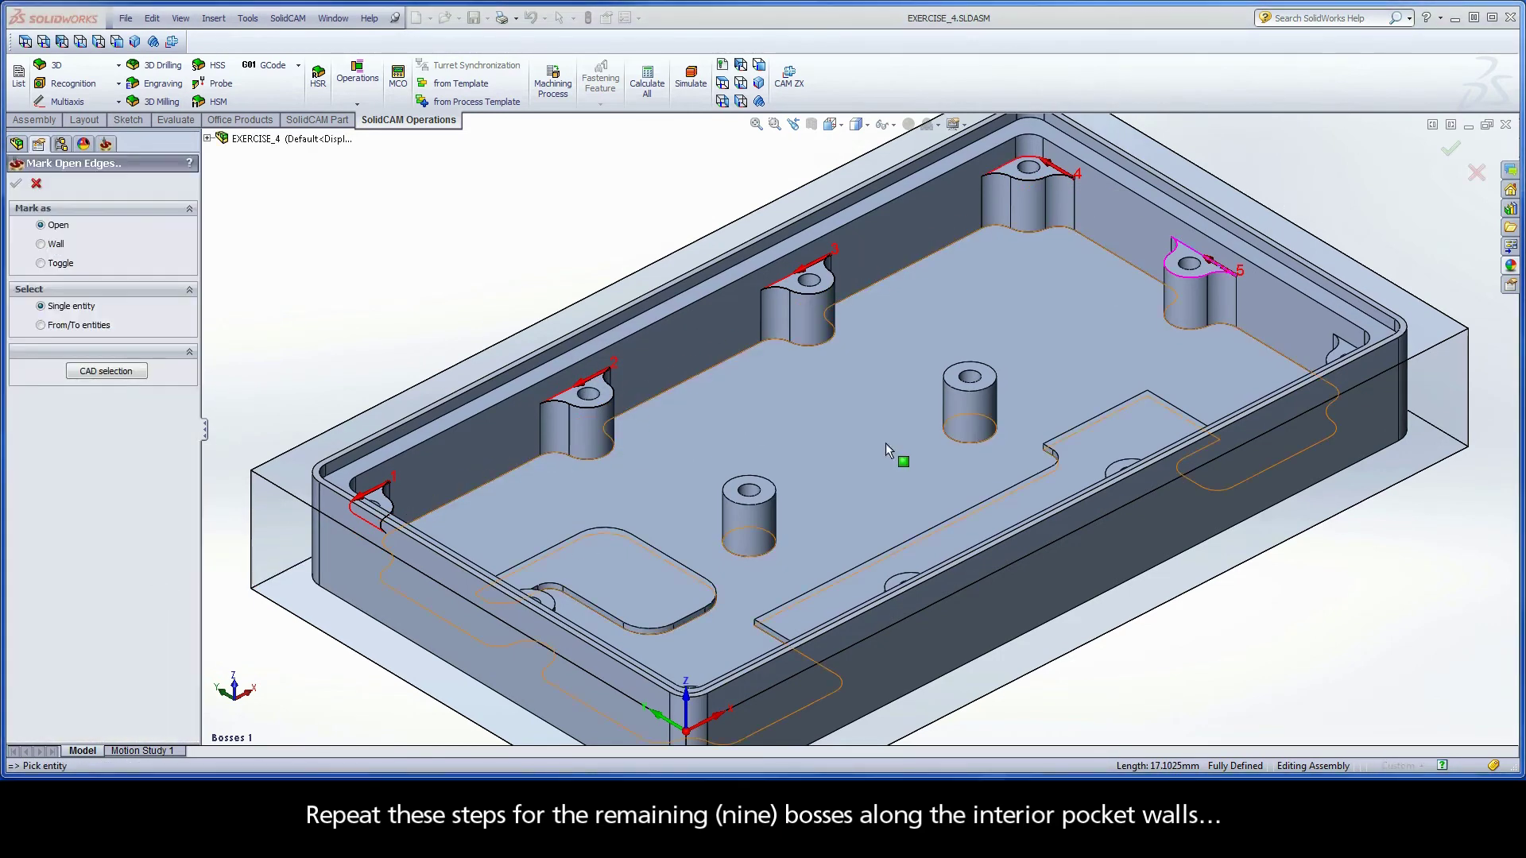
pyautogui.click(1163, 266)
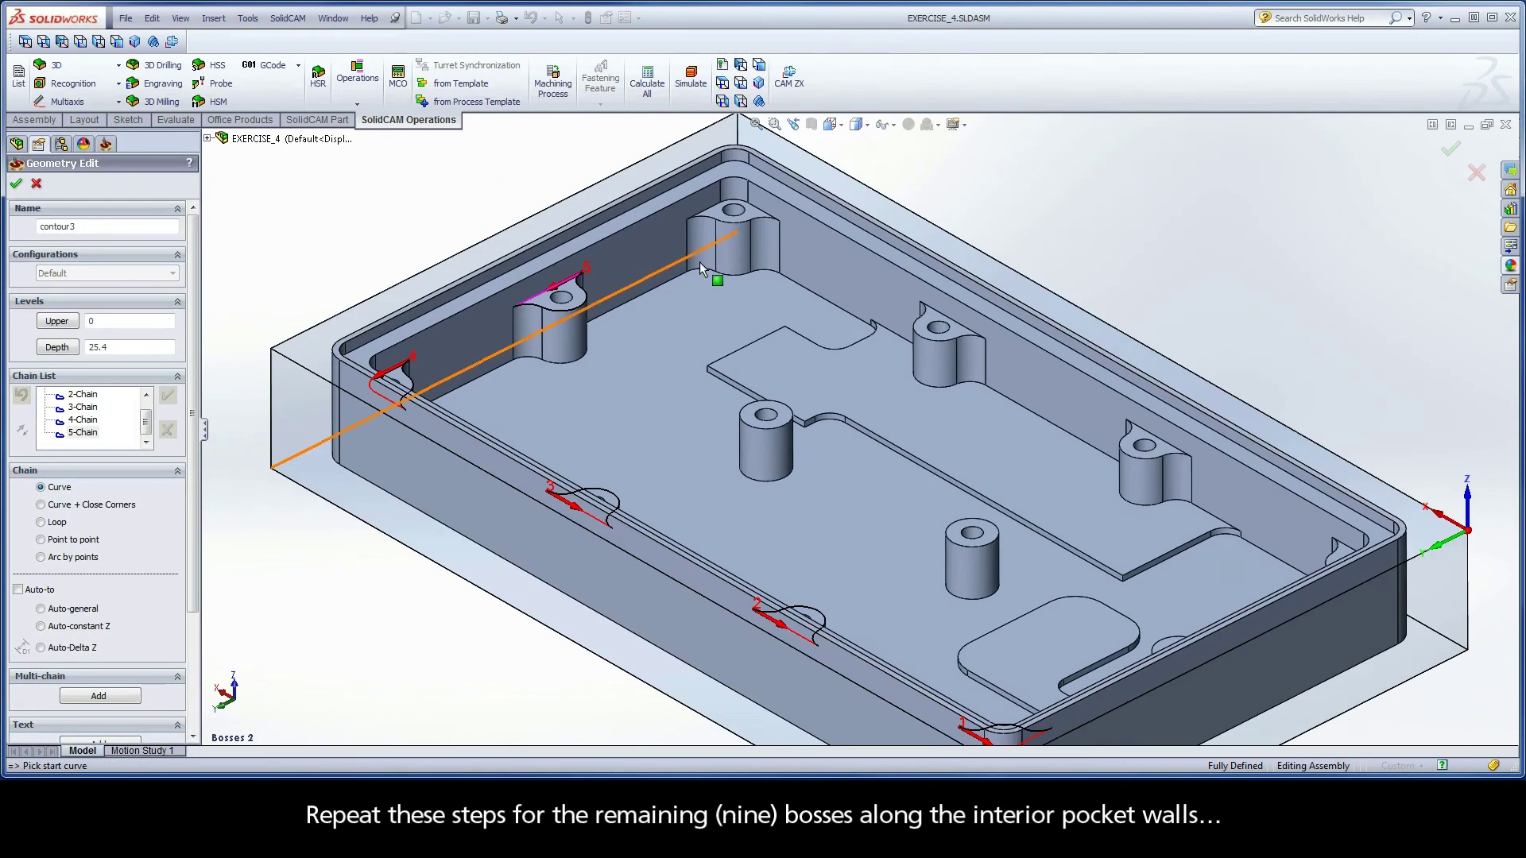
# Add chains 6 and 7 around the back and right wall bosses, marking 7-Chain's edges open.
pyautogui.click(700, 266)
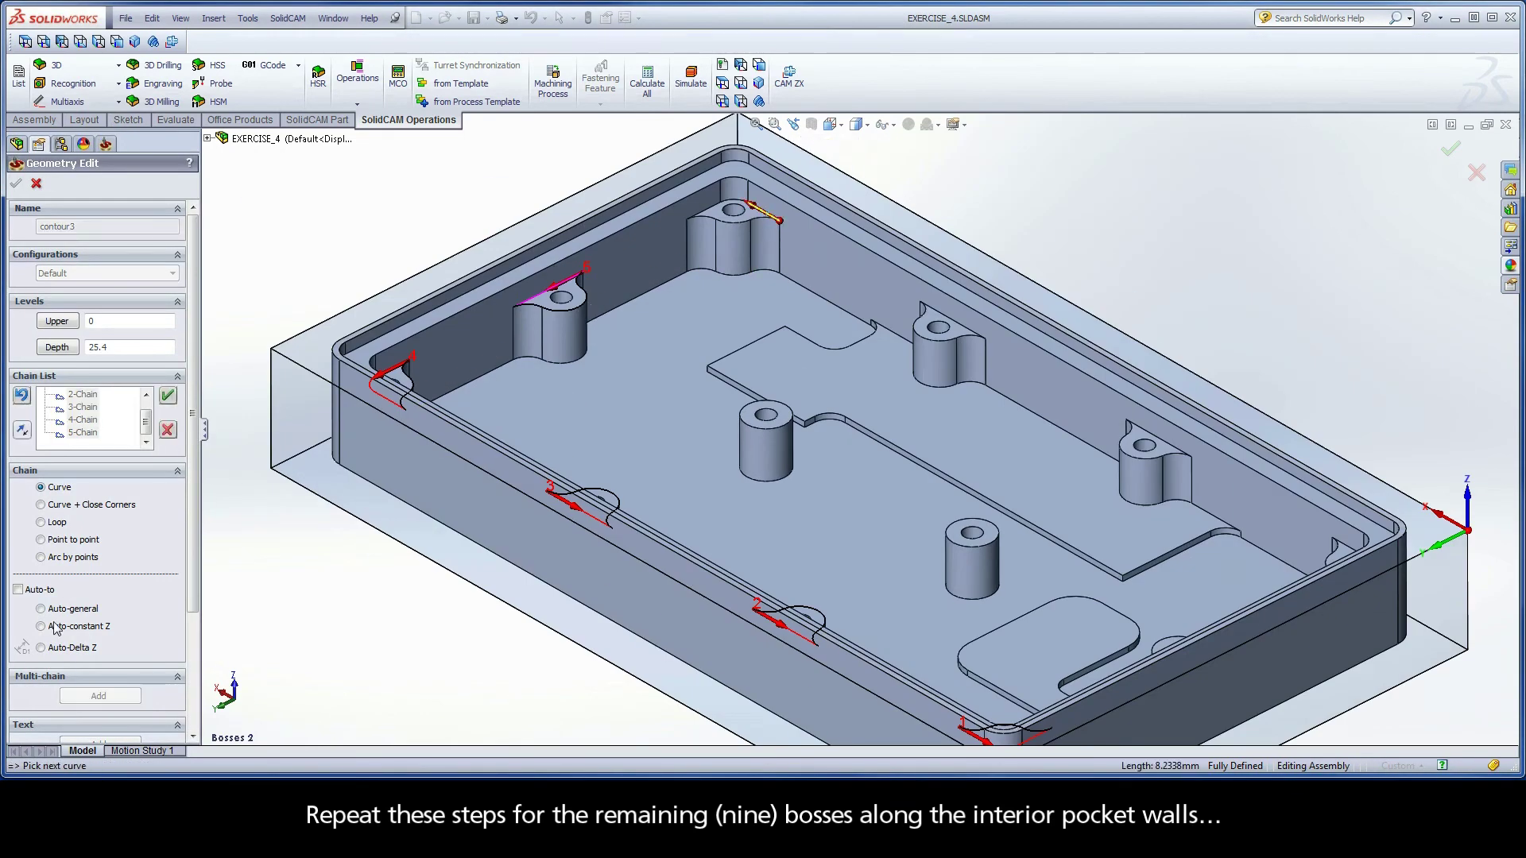
pyautogui.rightClick(83, 434)
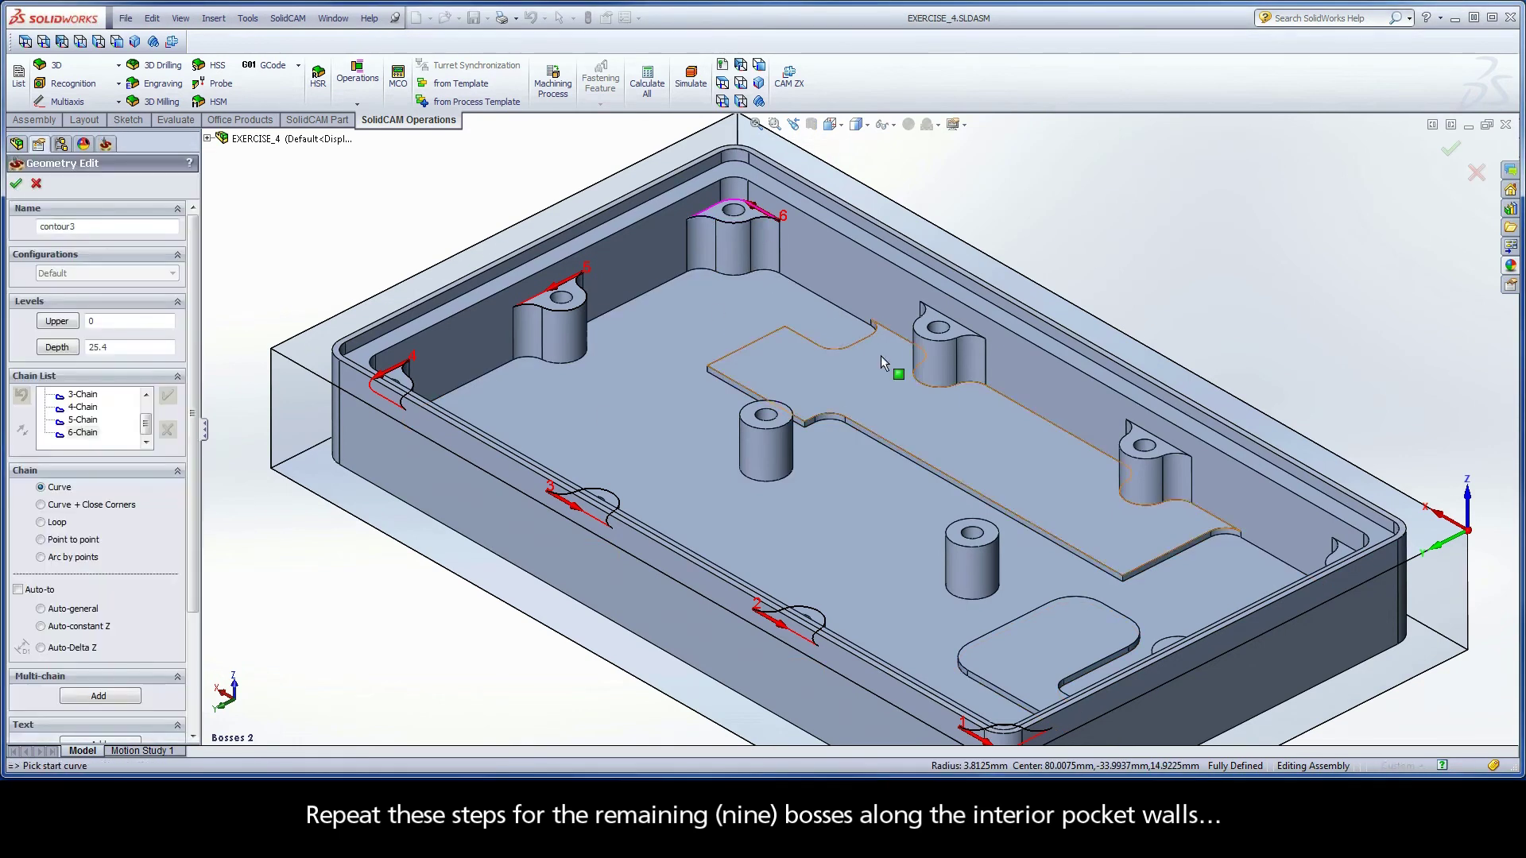
pyautogui.click(880, 355)
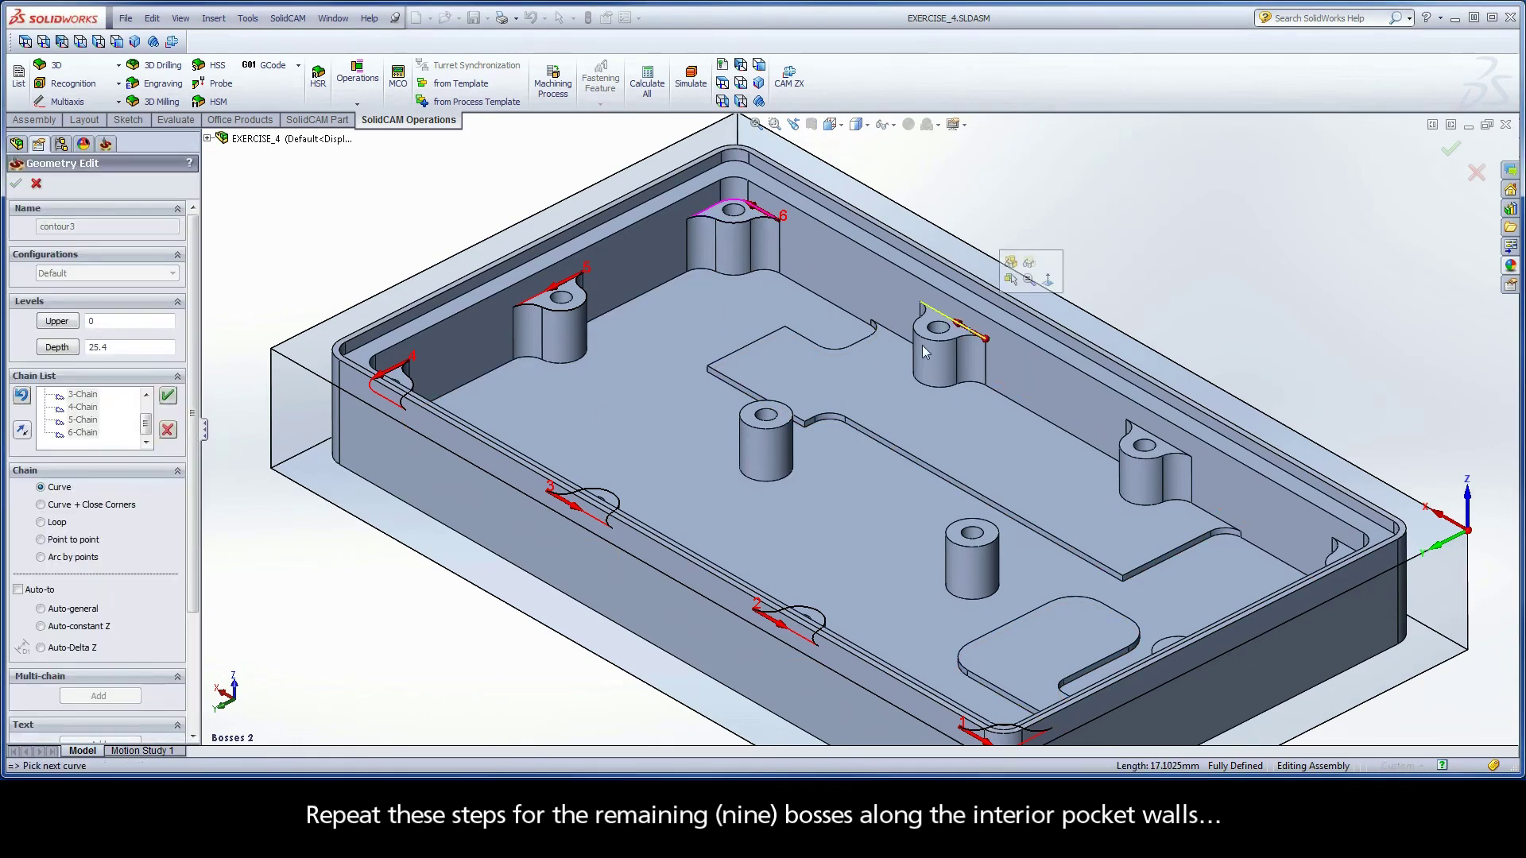
pyautogui.click(617, 402)
pyautogui.rightClick(131, 446)
pyautogui.click(150, 581)
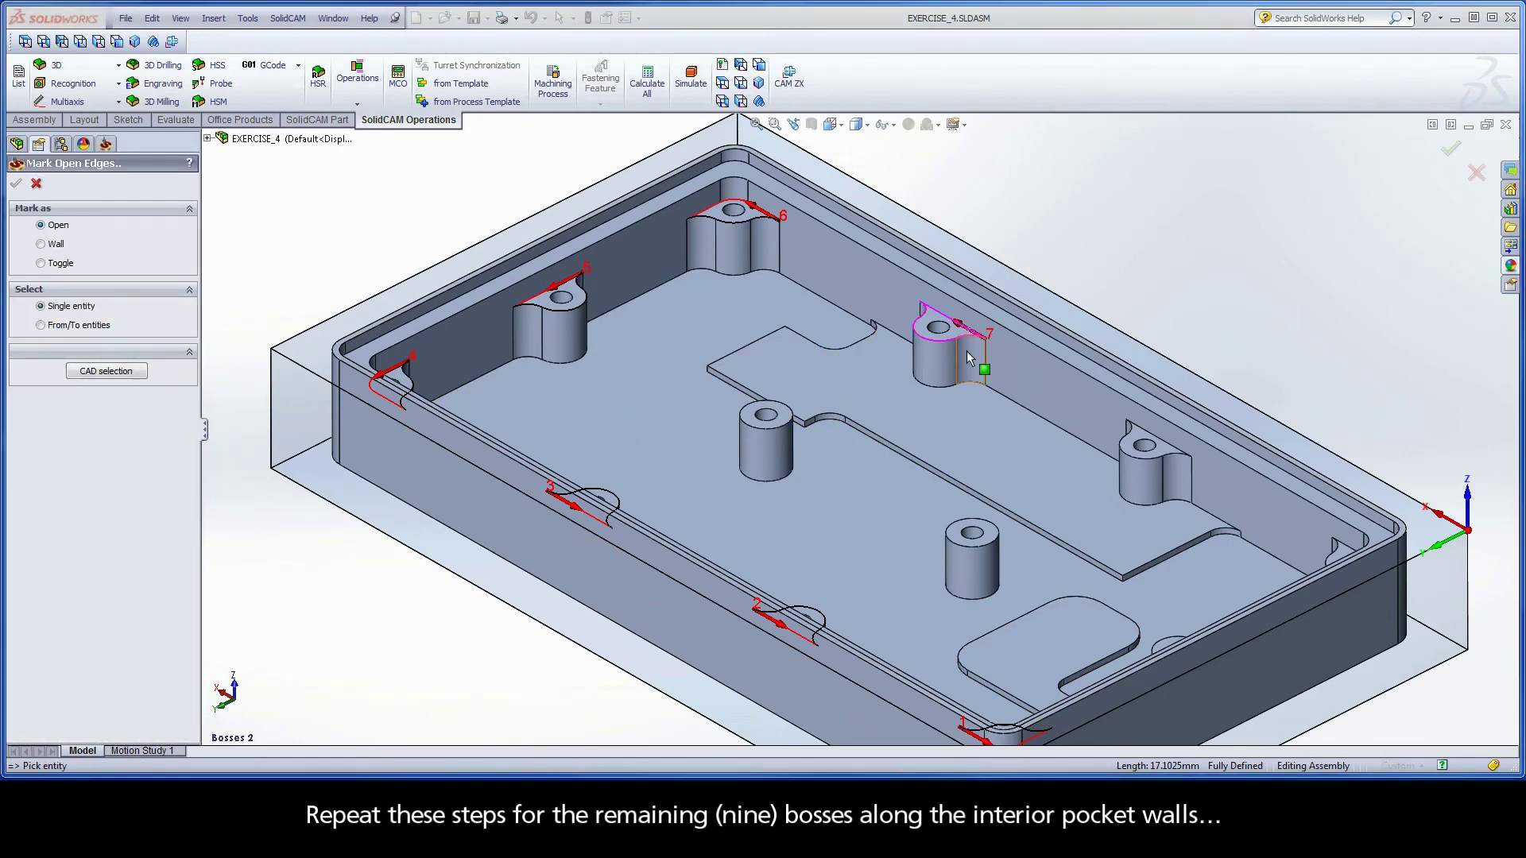
pyautogui.click(16, 184)
# Add 8-Chain around the right-hand boss with its edges marked open.
pyautogui.click(1161, 437)
pyautogui.rightClick(88, 445)
pyautogui.click(154, 585)
pyautogui.click(16, 184)
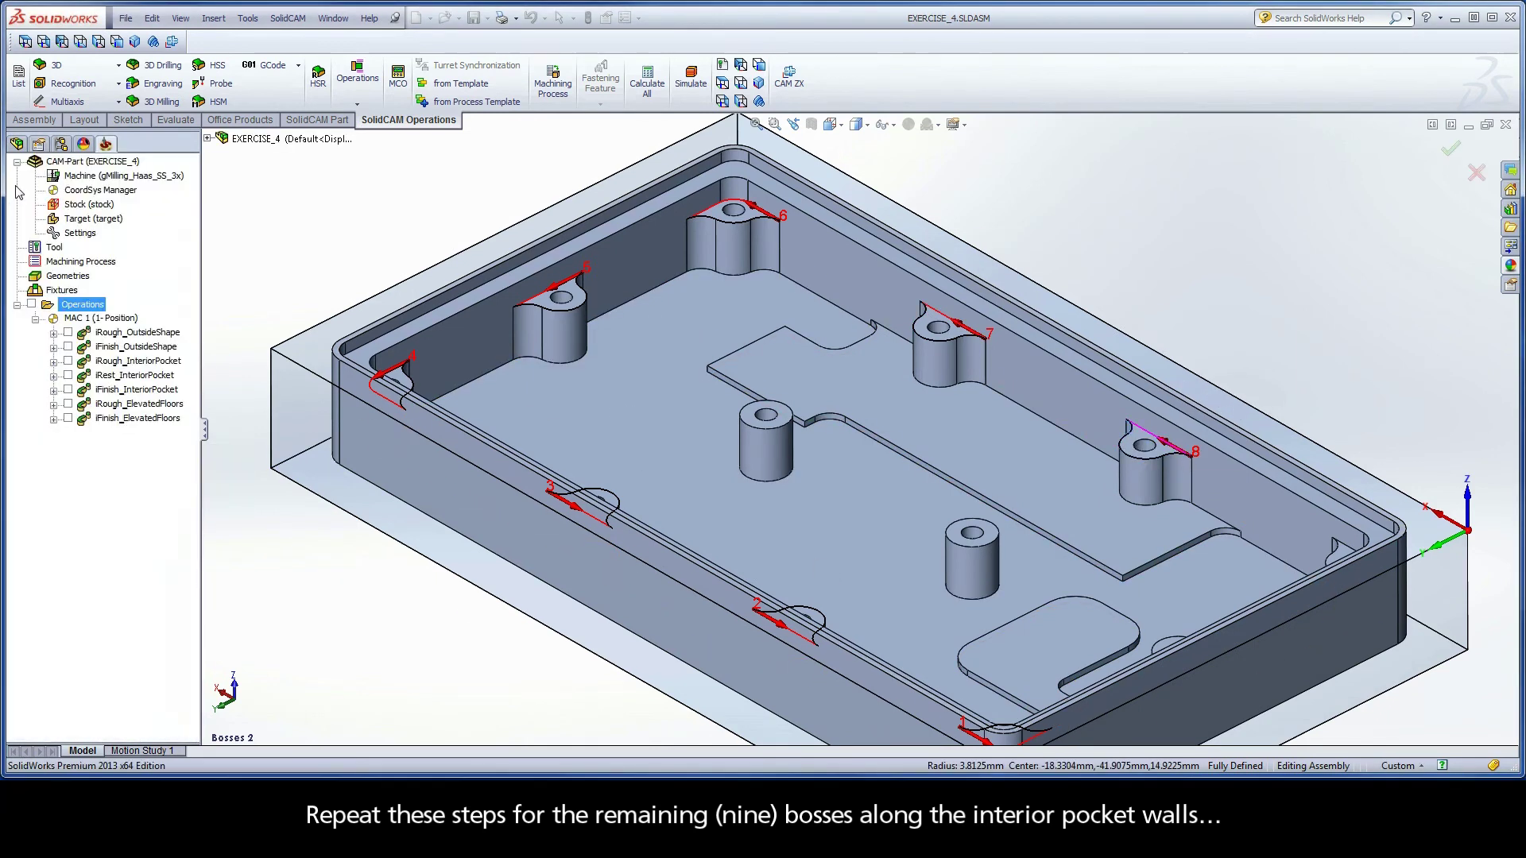
# In the Bosses 3 view, add chains 9 and 10 around the rear bosses with open edges.
pyautogui.press('space')
pyautogui.click(263, 371)
pyautogui.click(1096, 177)
pyautogui.click(616, 401)
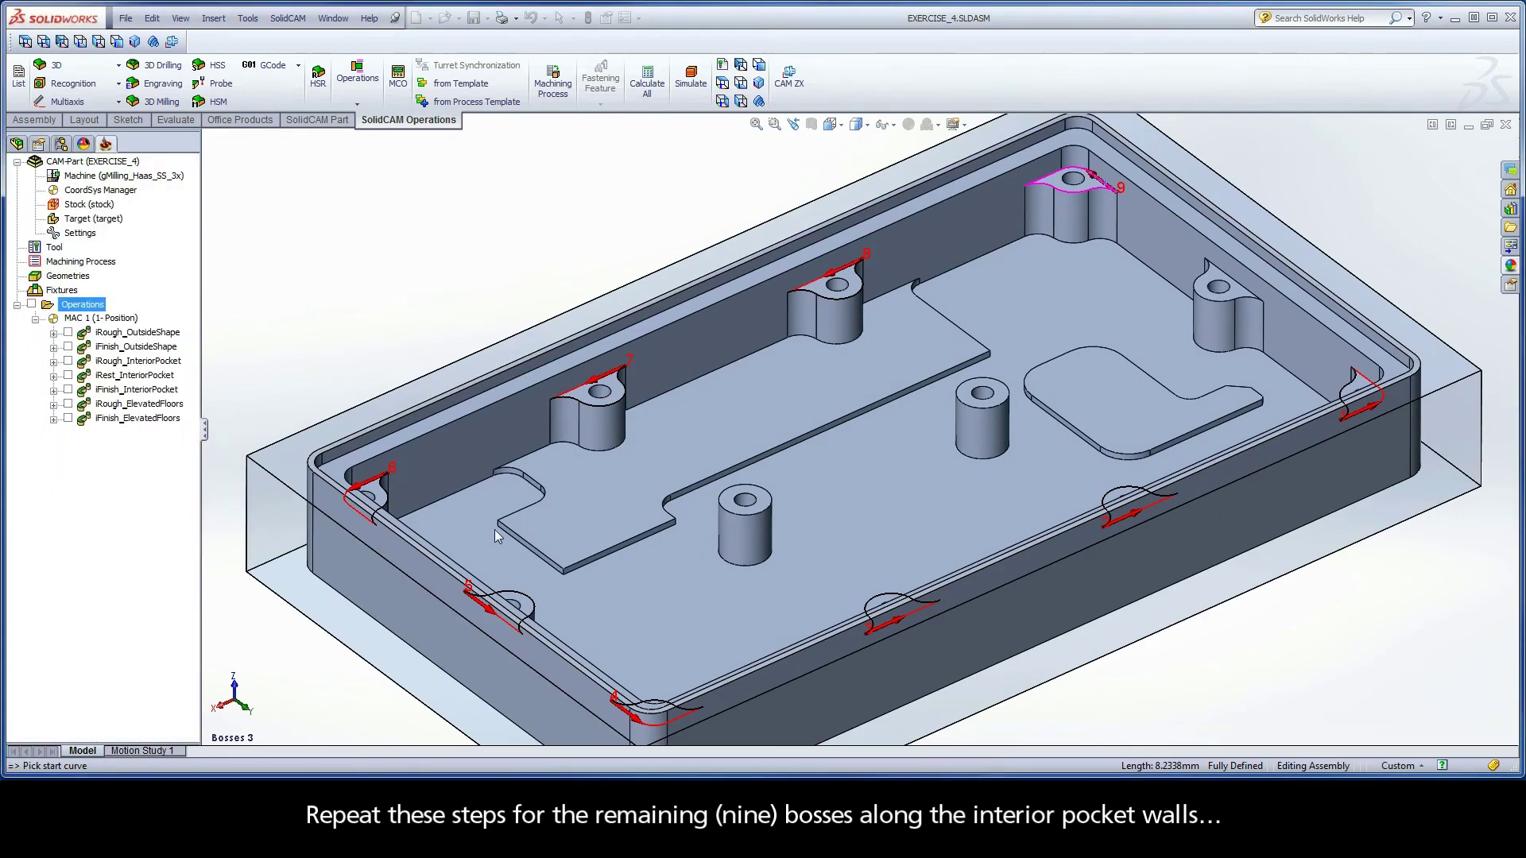
pyautogui.click(16, 184)
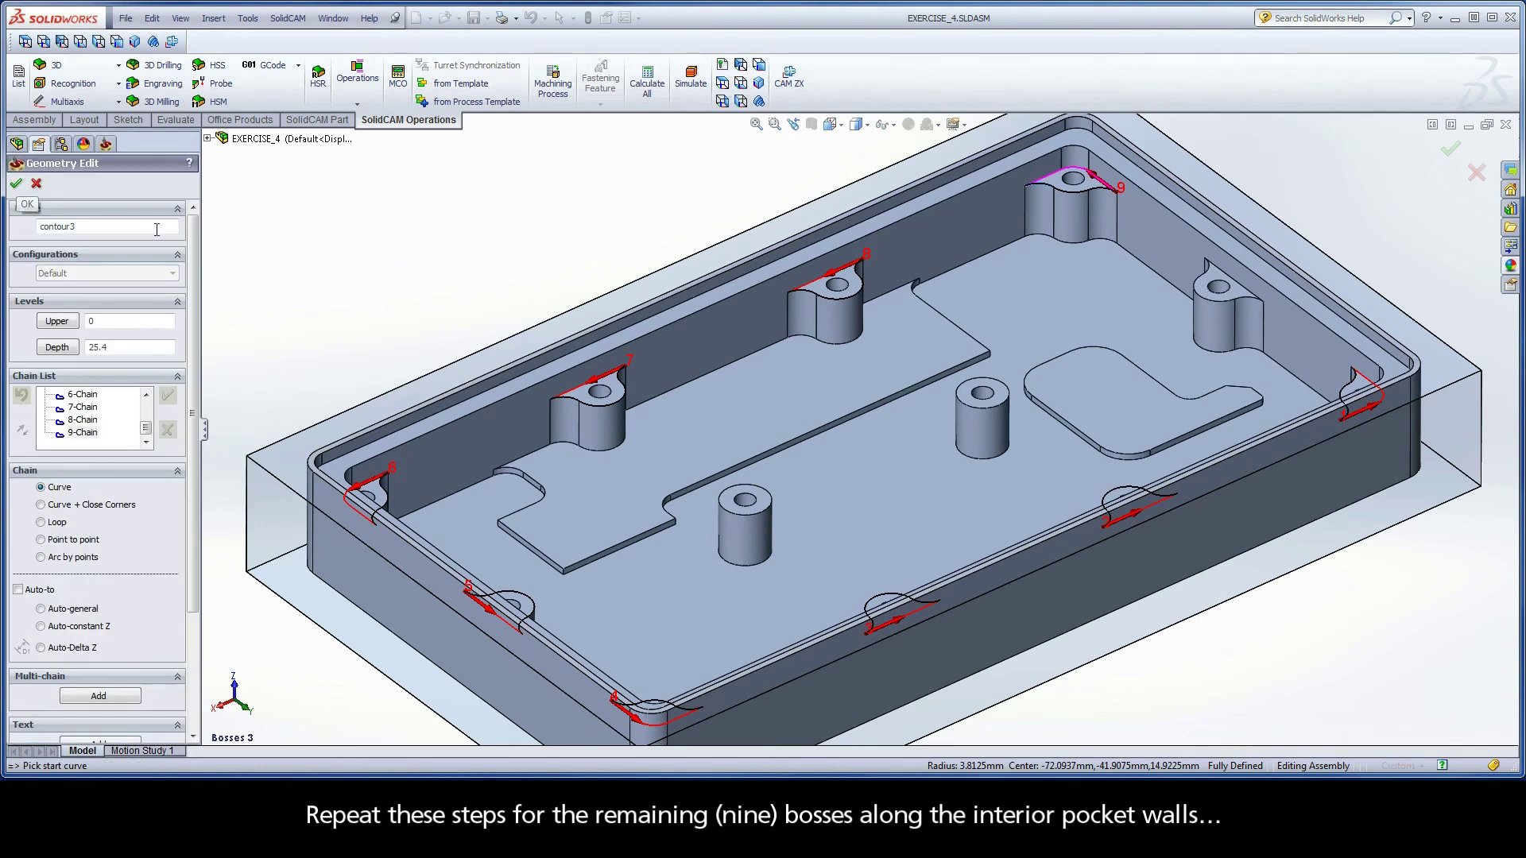
pyautogui.rightClick(103, 433)
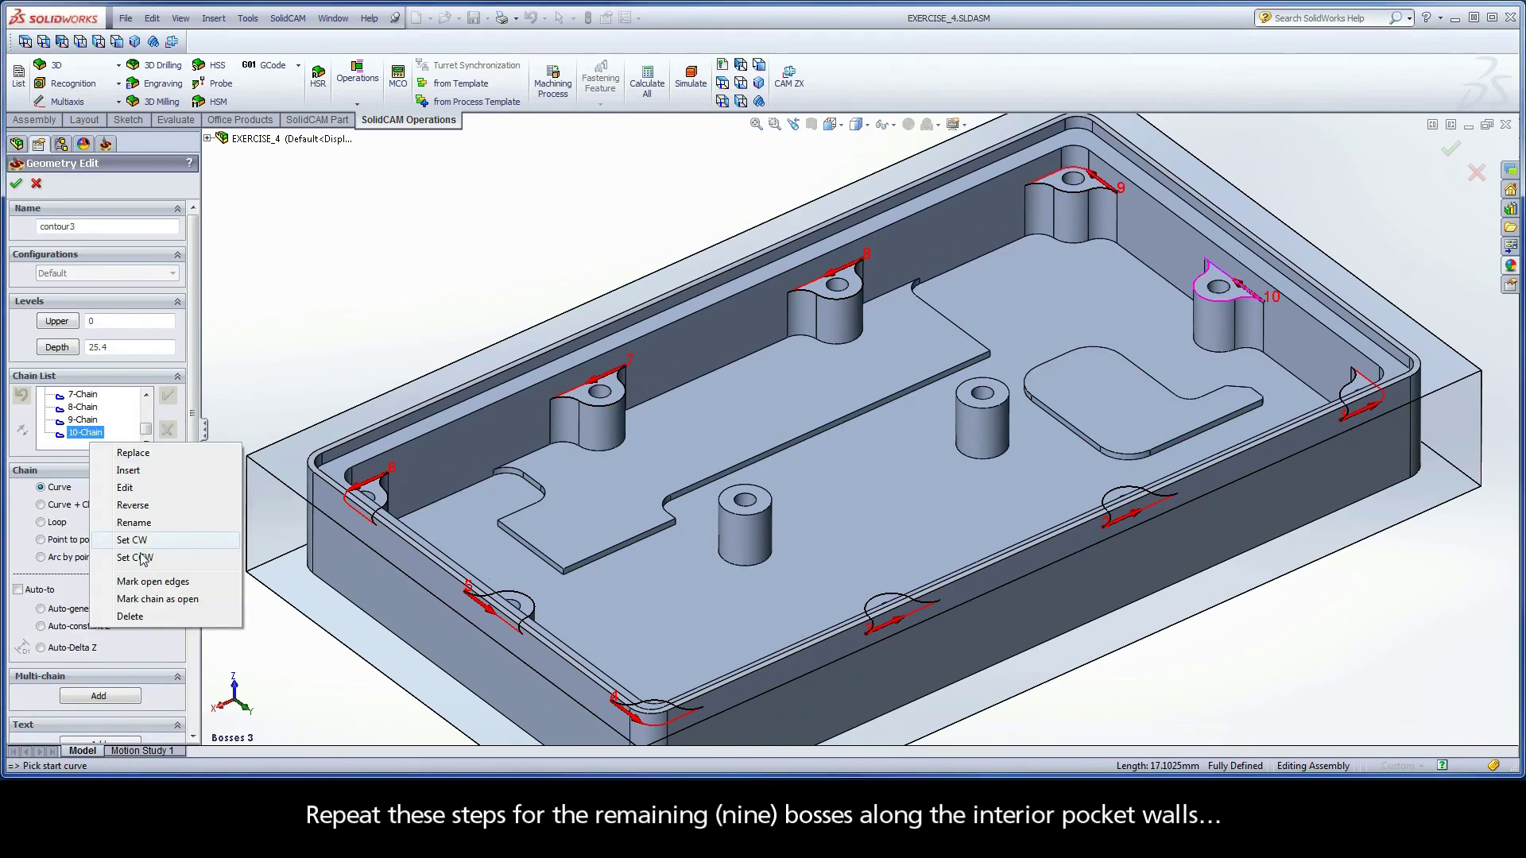
pyautogui.click(143, 588)
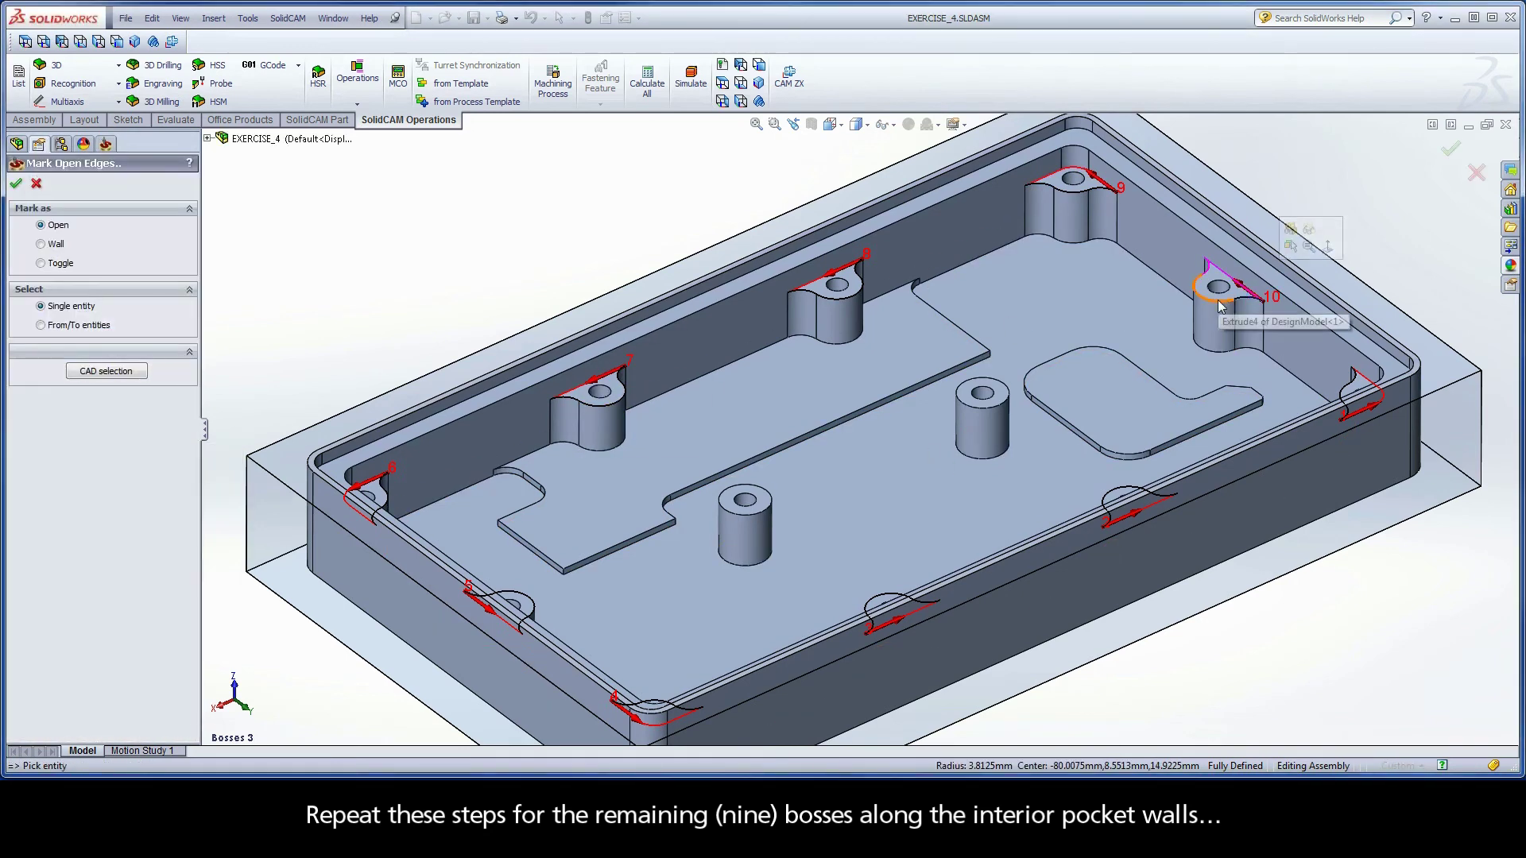
pyautogui.click(16, 184)
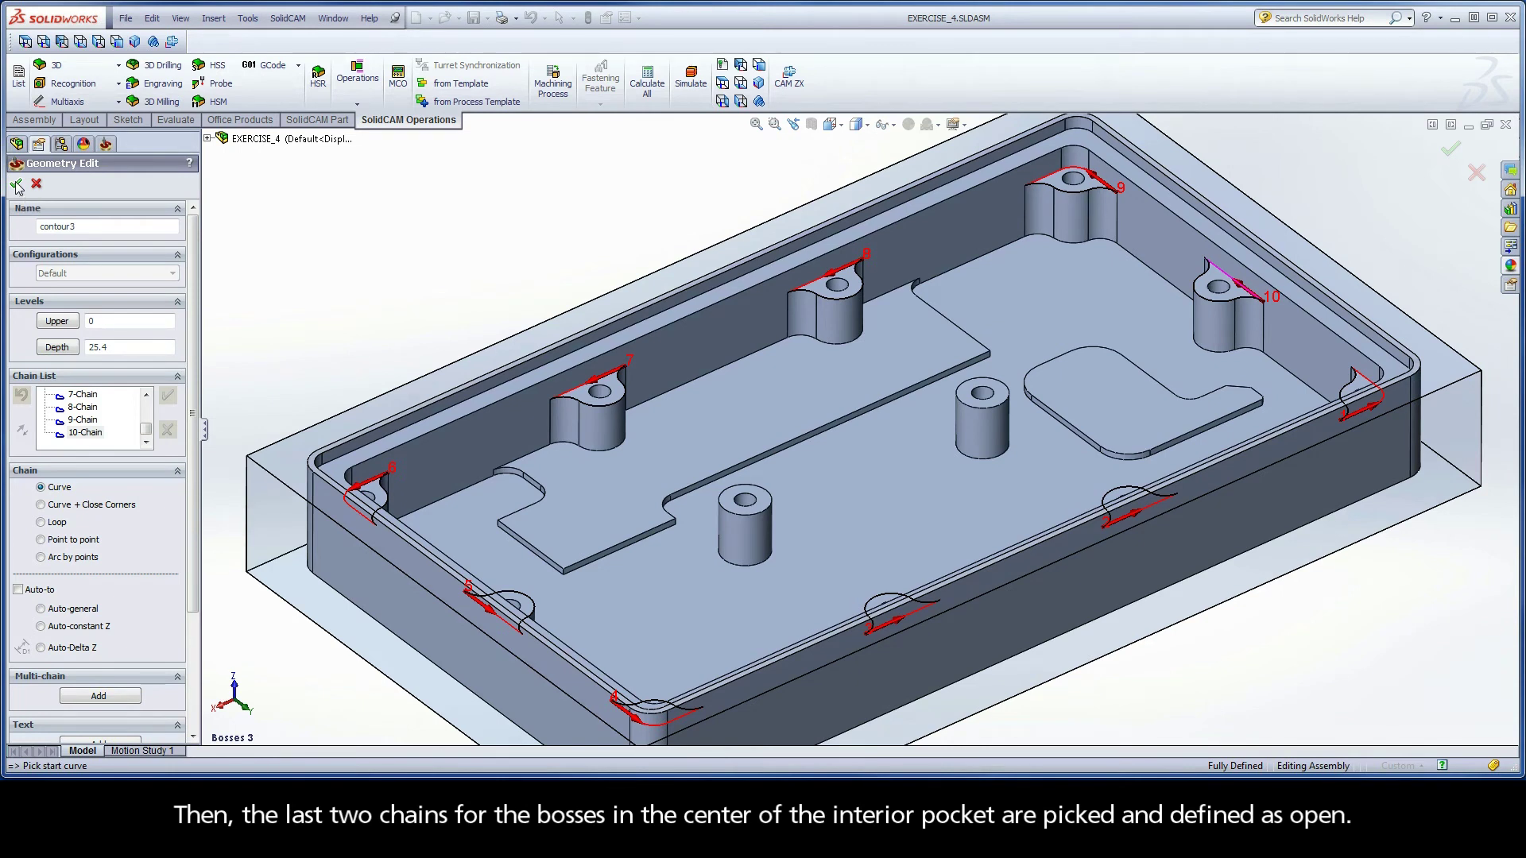
# In CAM Iso Close-up view, add 11-Chain around the nearer central boss and mark it open.
pyautogui.rightClick(246, 197)
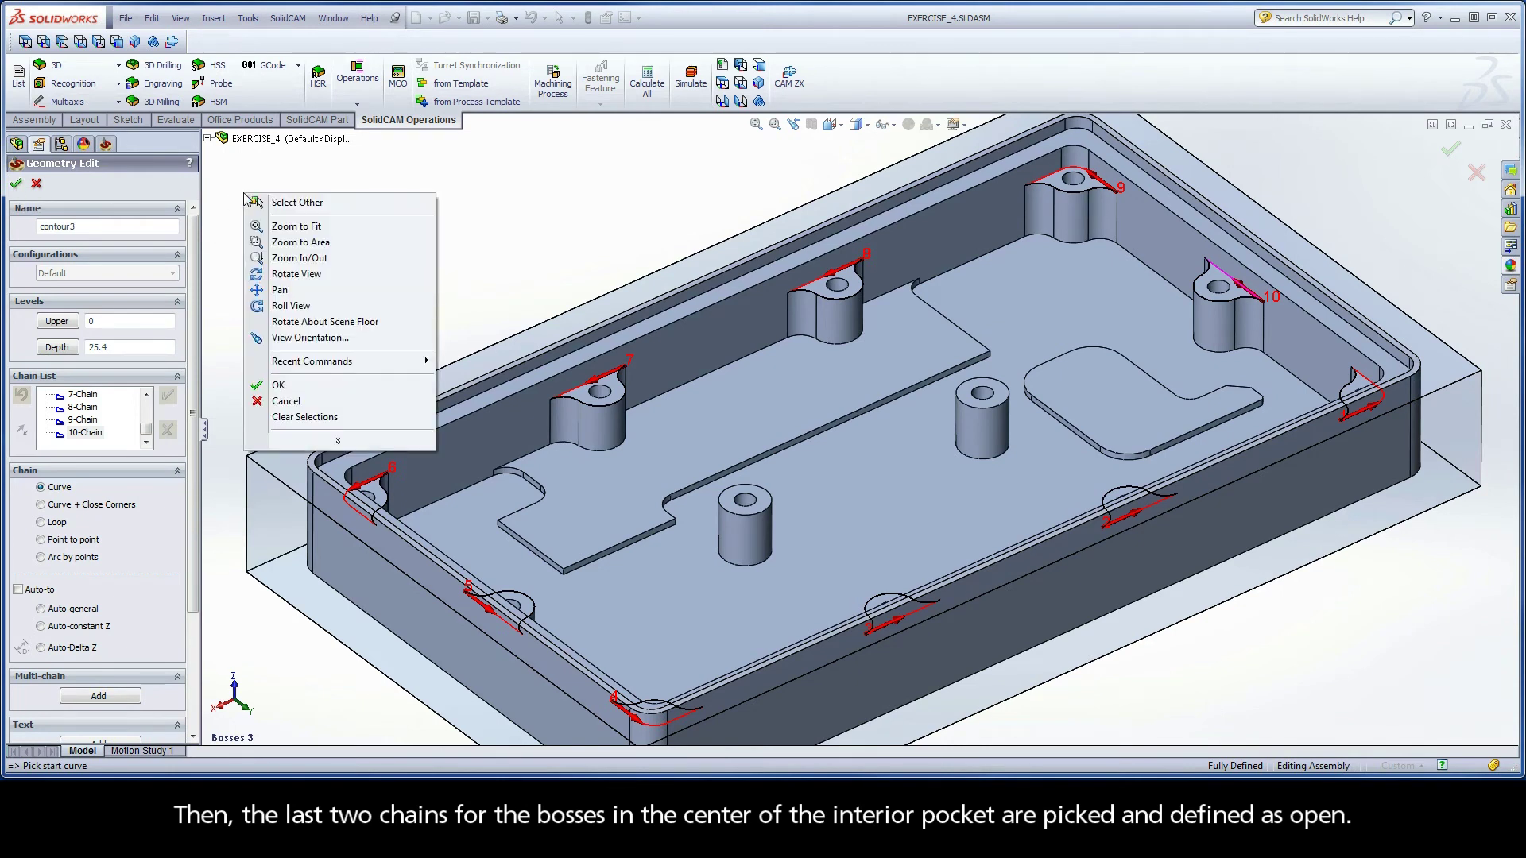
pyautogui.click(263, 337)
pyautogui.doubleClick(263, 364)
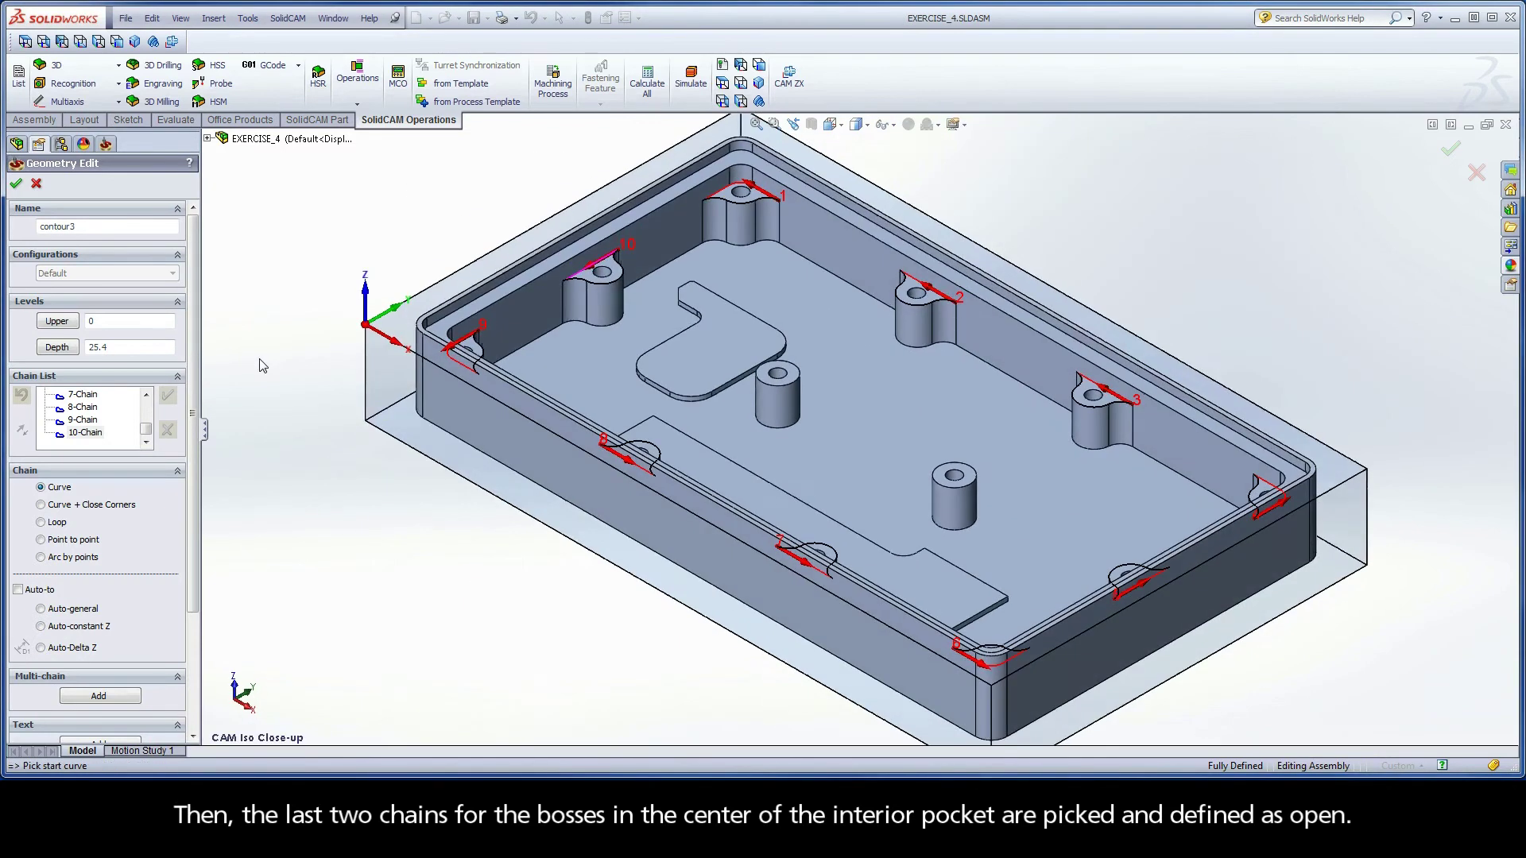
pyautogui.click(758, 372)
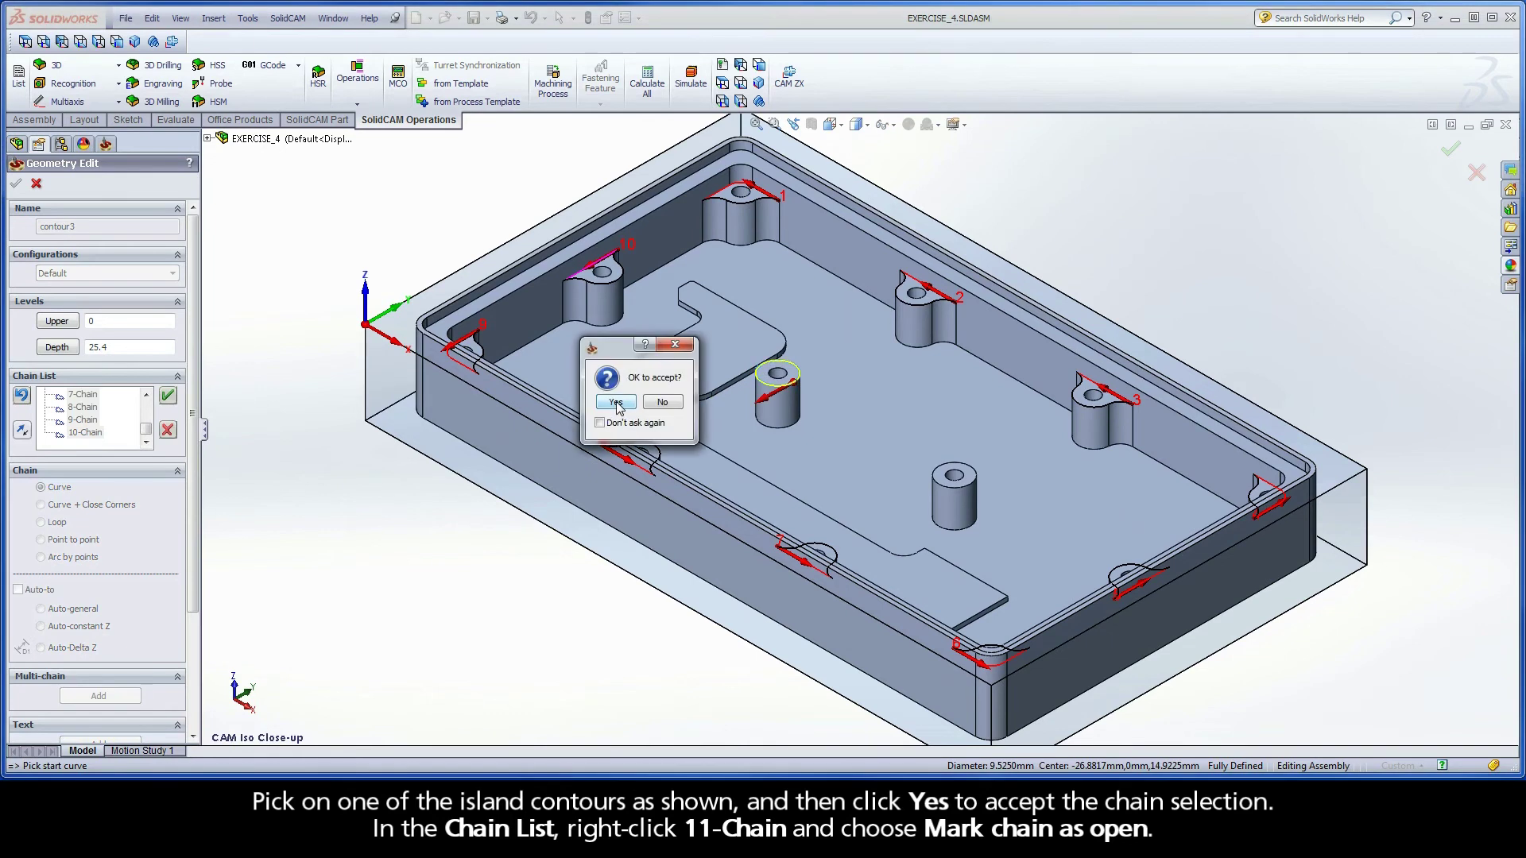
pyautogui.click(616, 402)
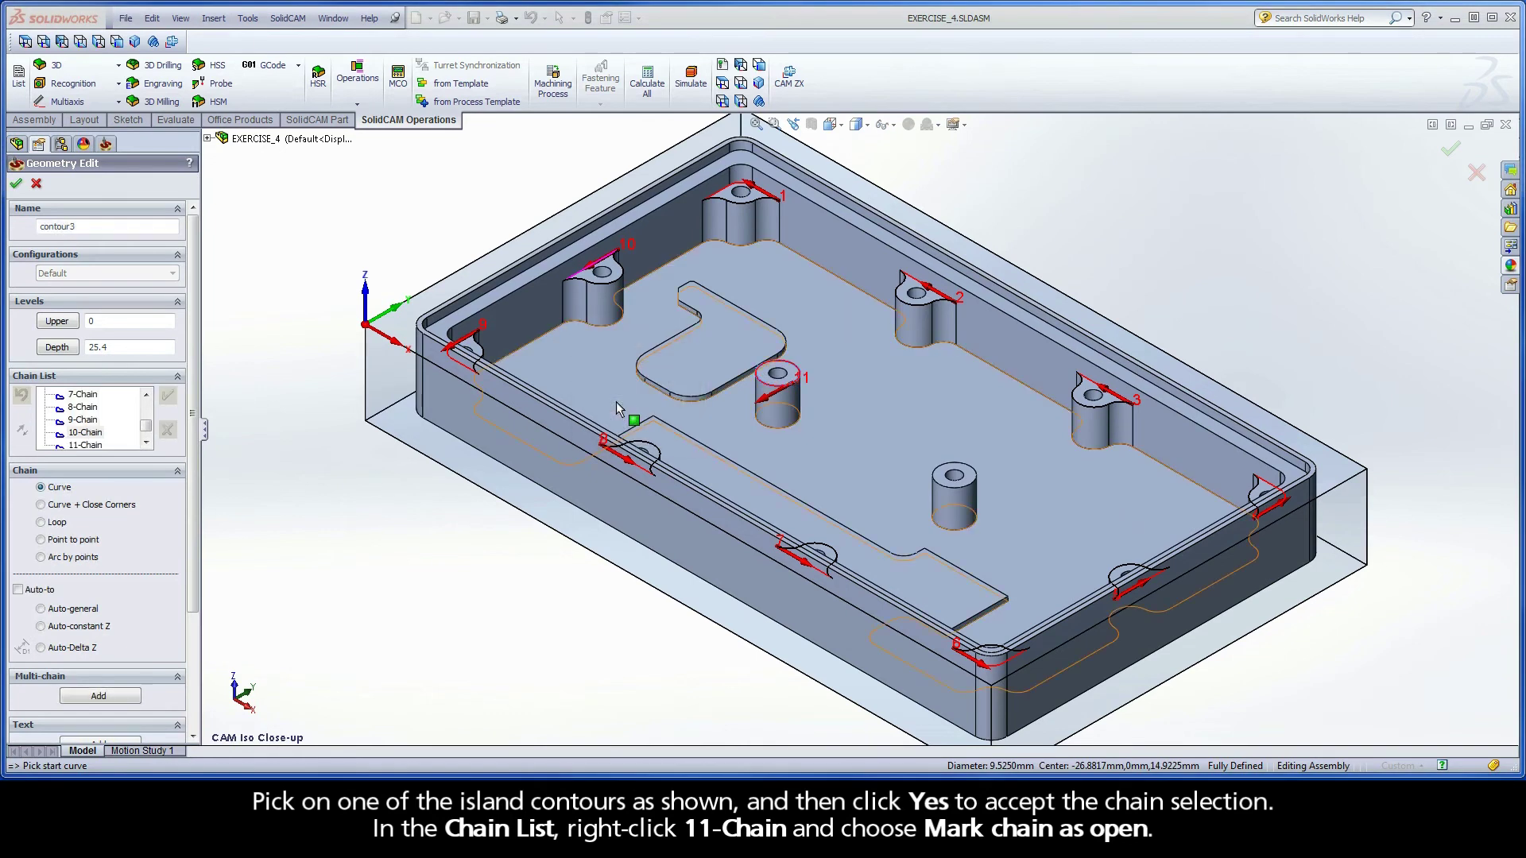
pyautogui.rightClick(89, 445)
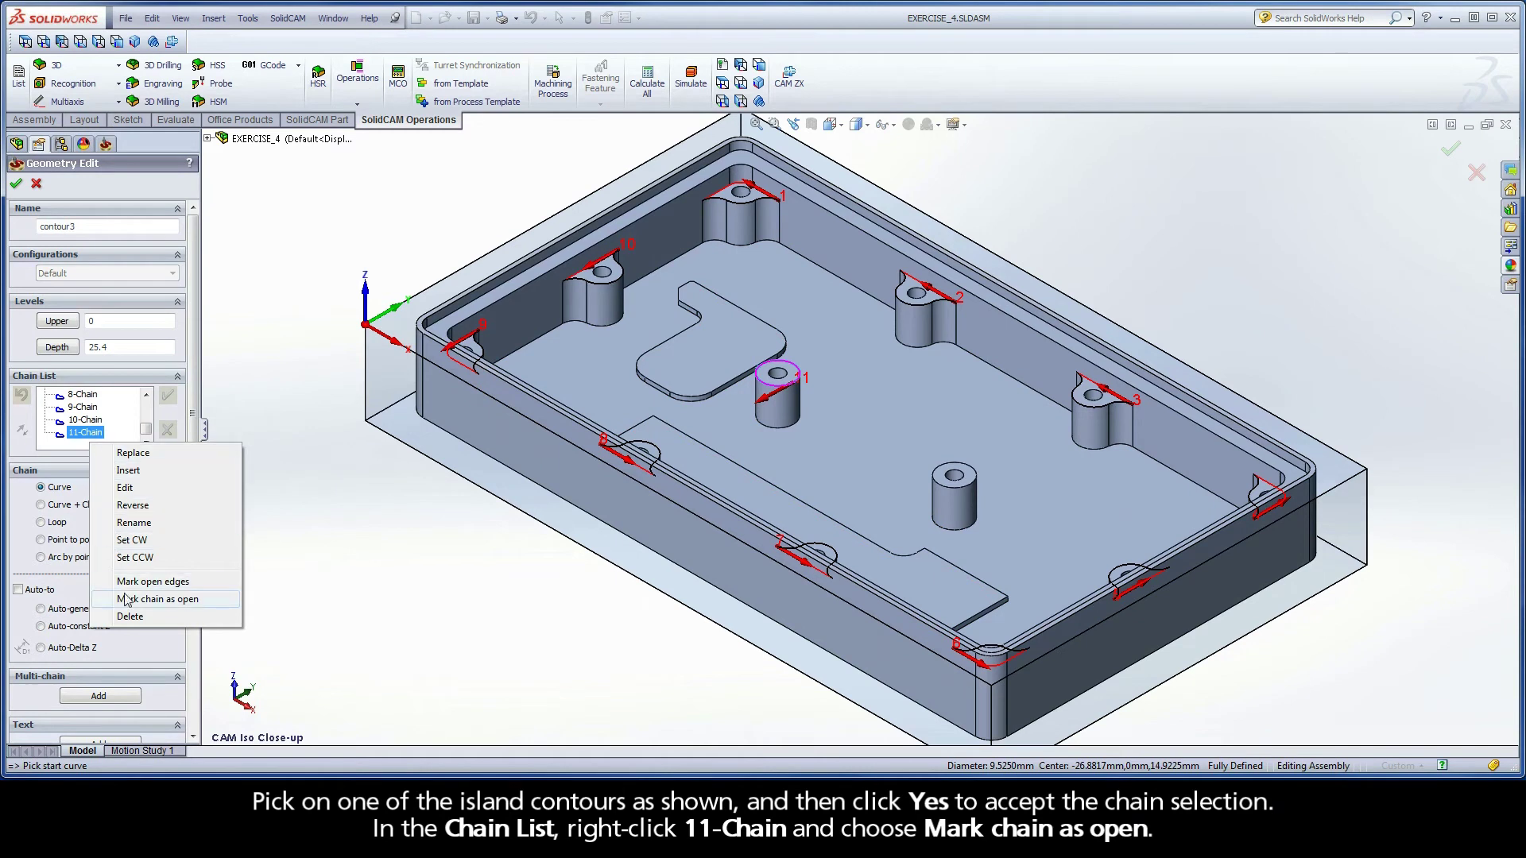
pyautogui.click(191, 601)
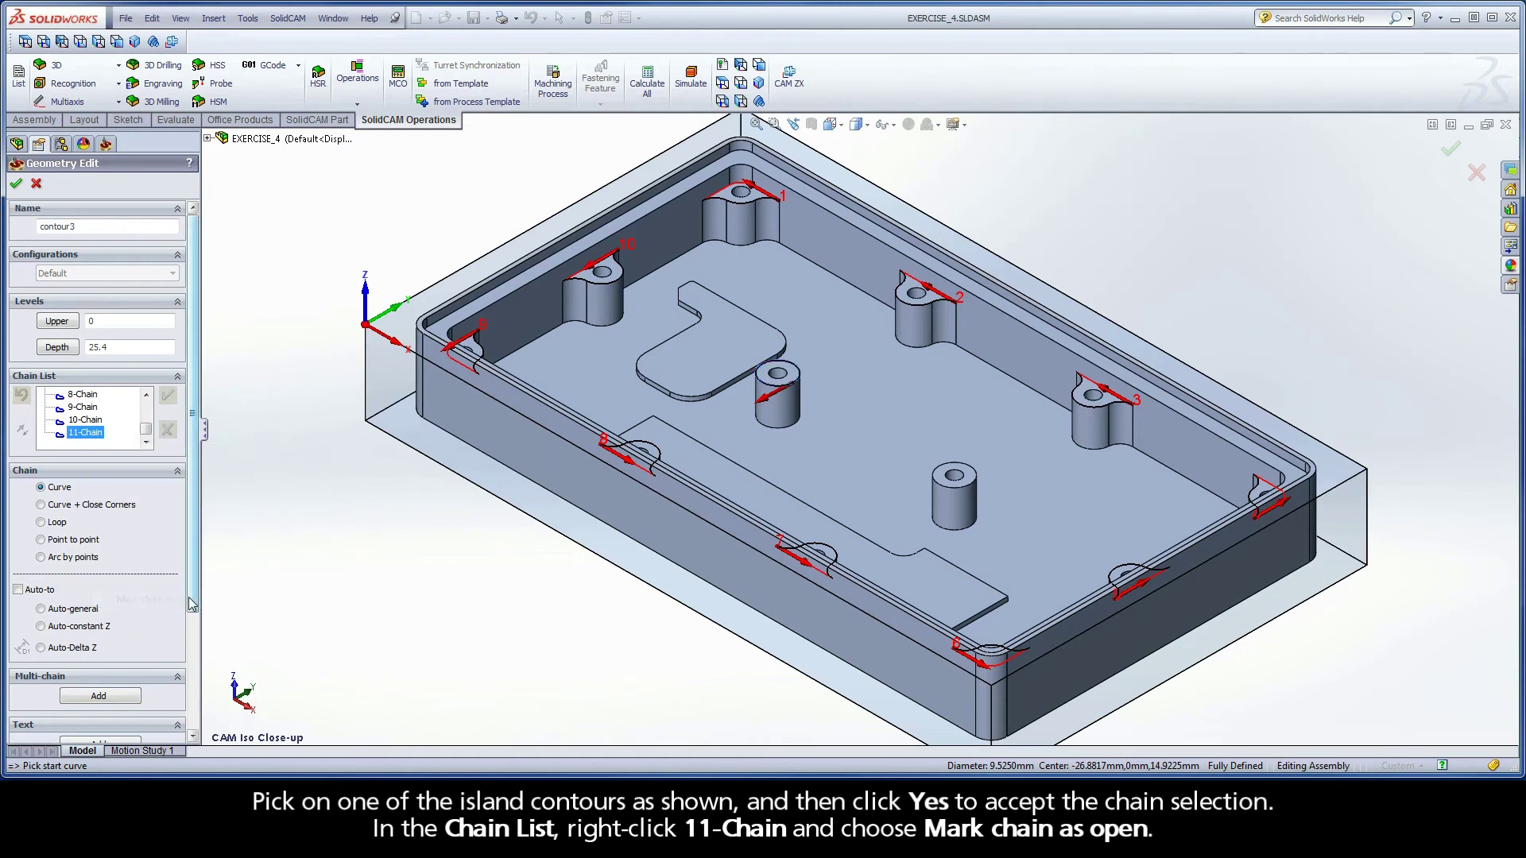
# Add 12-Chain around the other central boss and mark it as open.
pyautogui.click(975, 479)
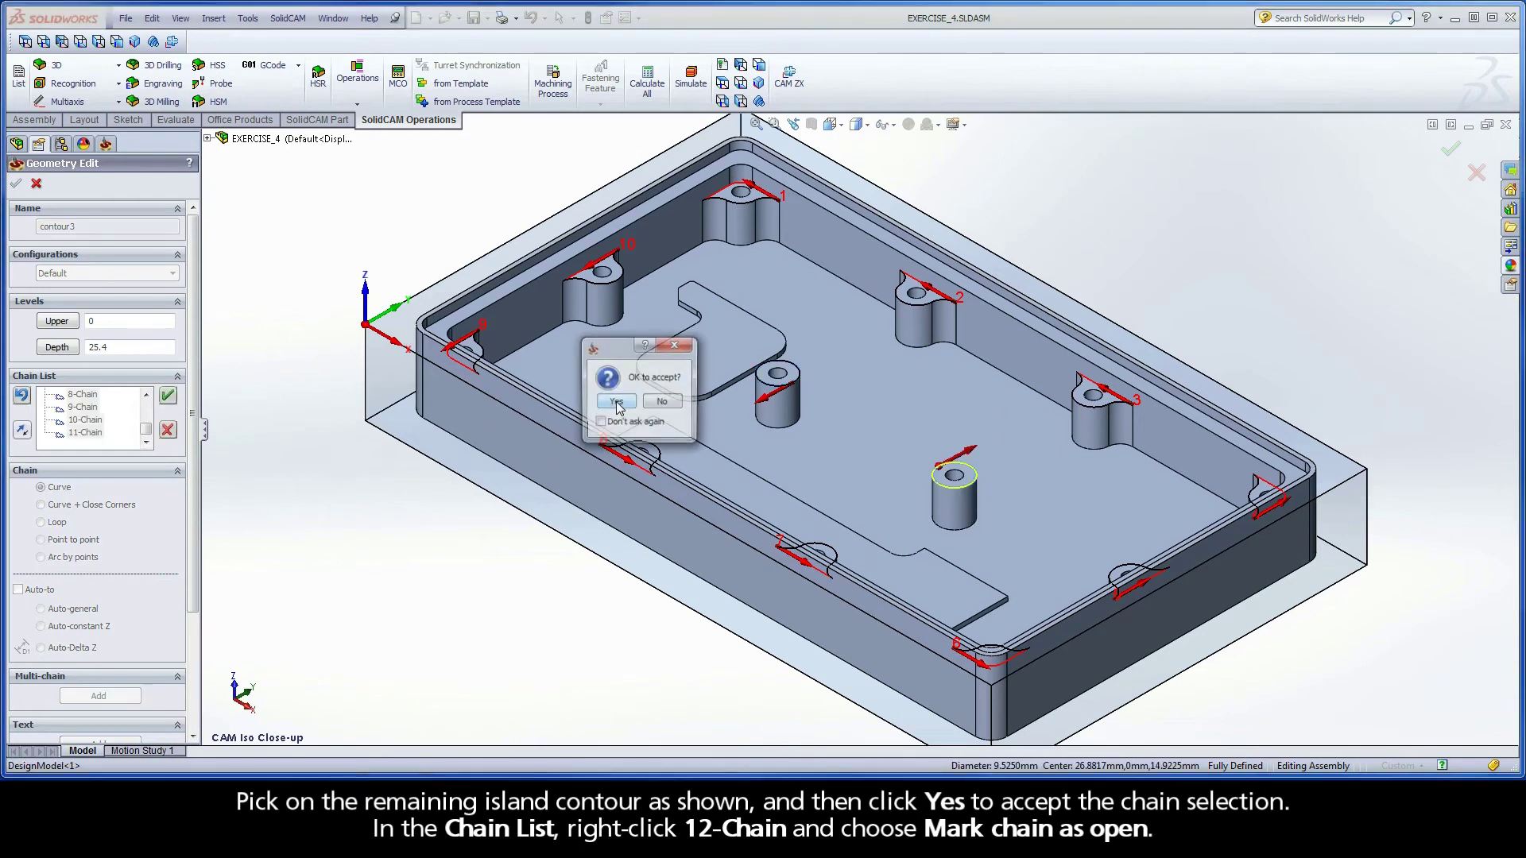
pyautogui.click(616, 403)
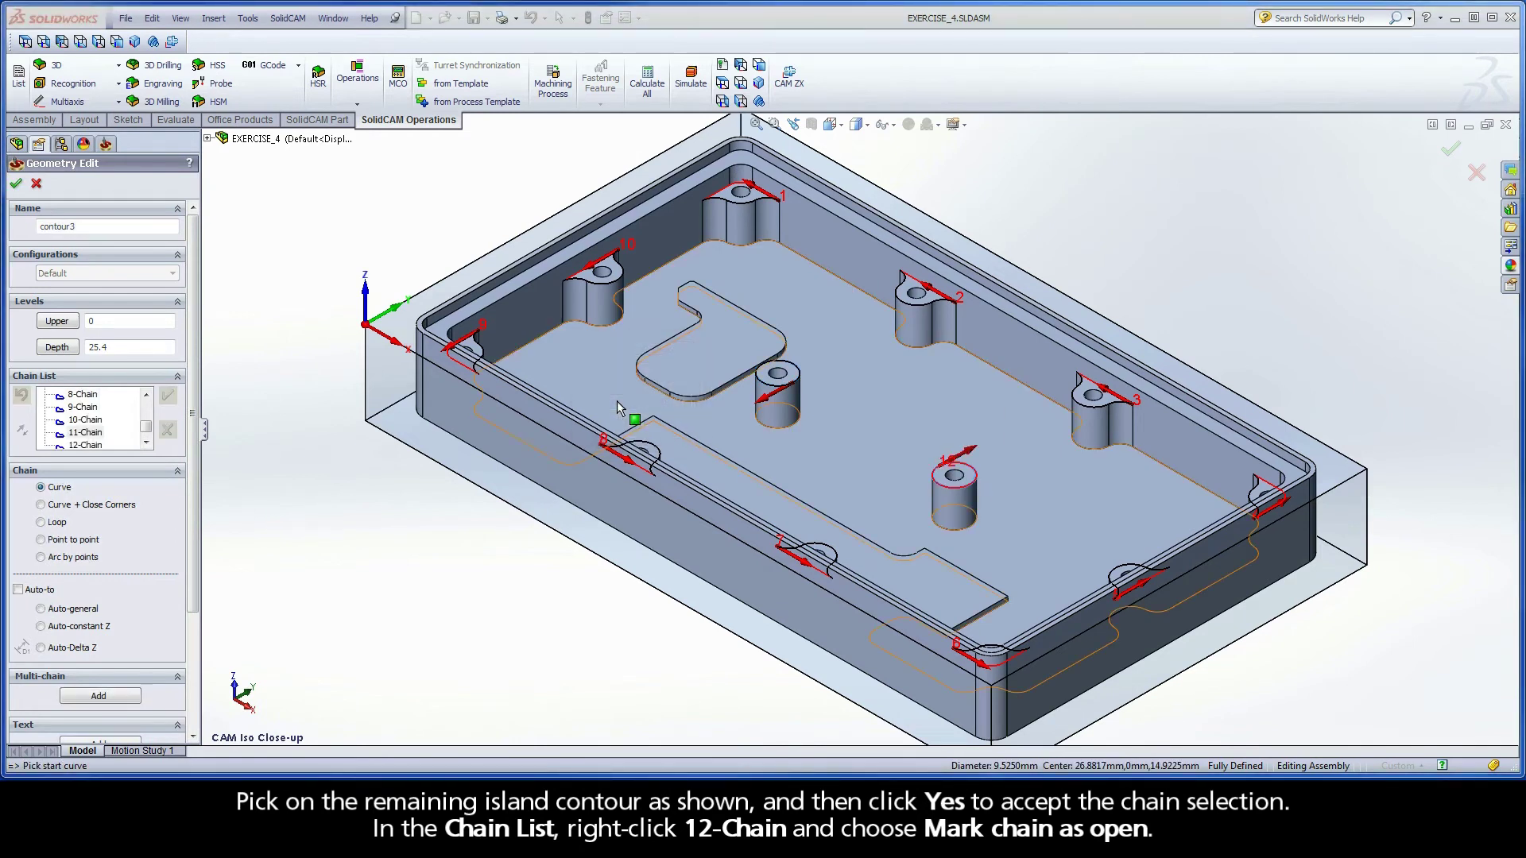
pyautogui.rightClick(85, 446)
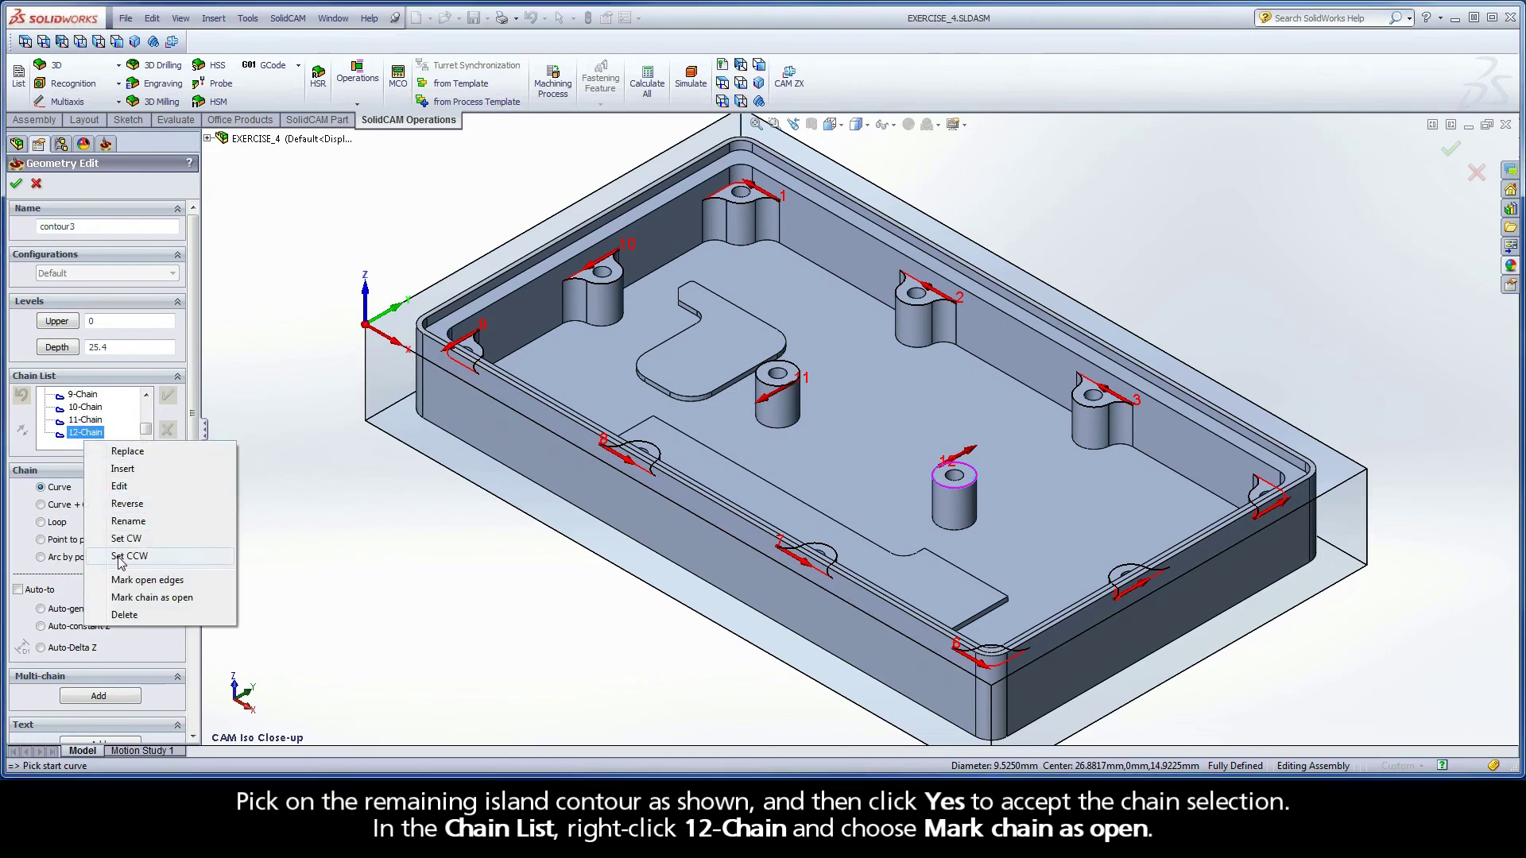
pyautogui.click(190, 599)
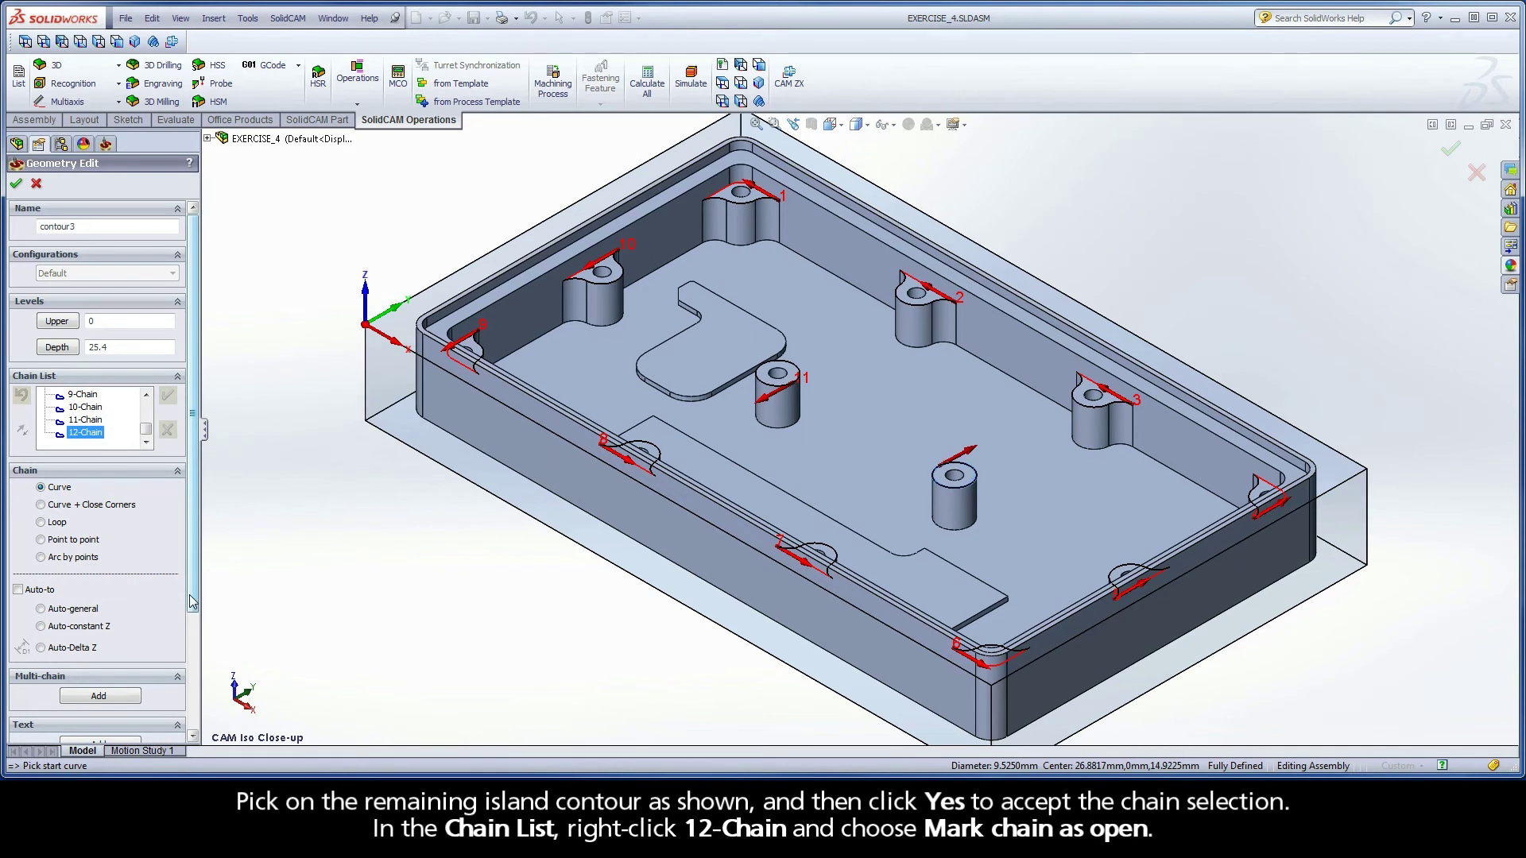
# Confirm contour3 and assign tool 2, the 6 mm end mill, to the operation.
pyautogui.click(16, 184)
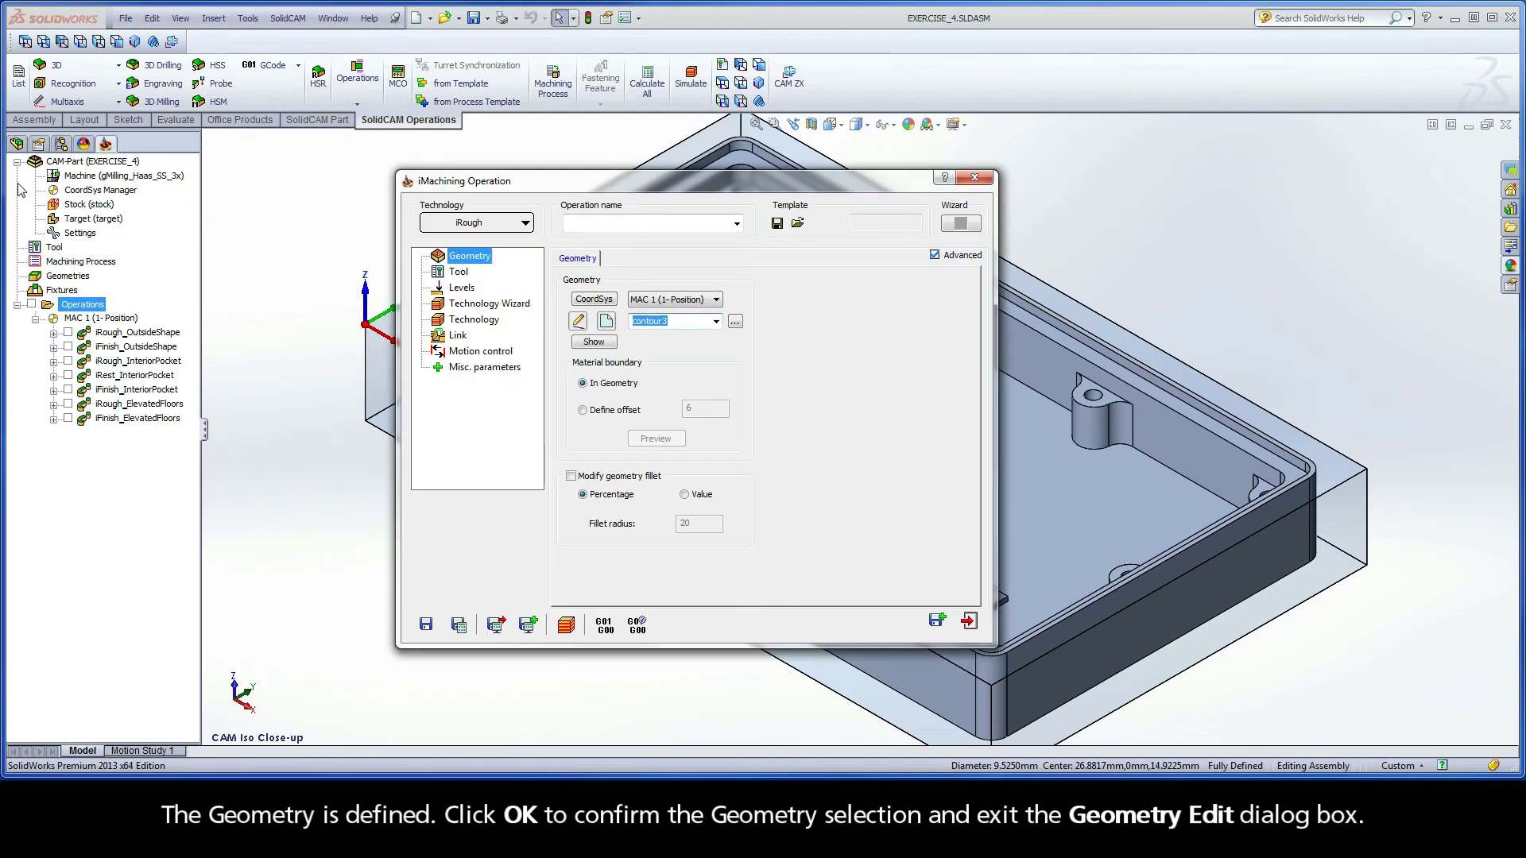
pyautogui.click(460, 271)
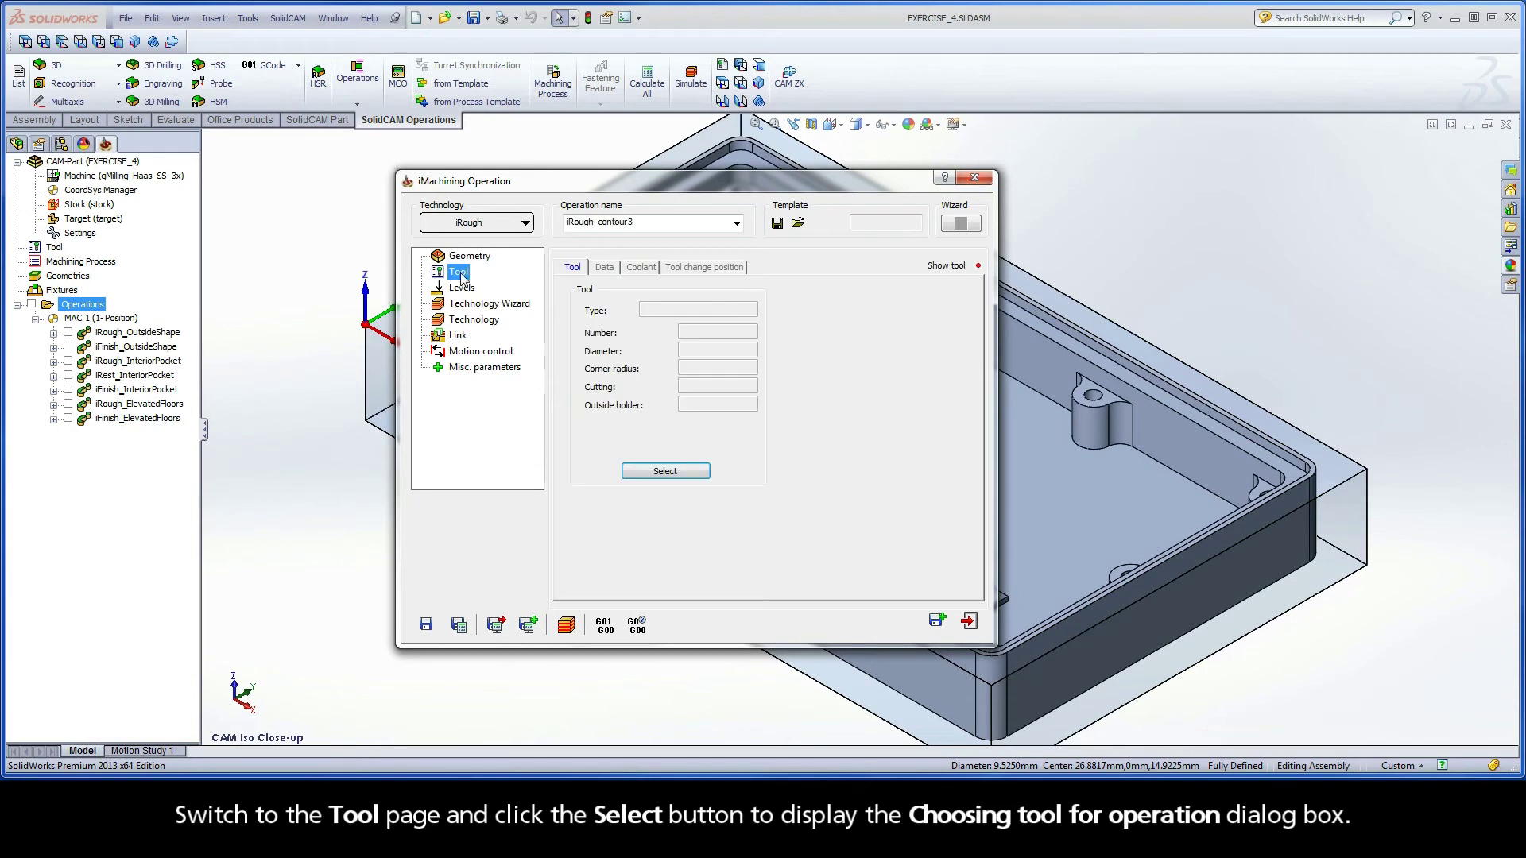
pyautogui.click(665, 472)
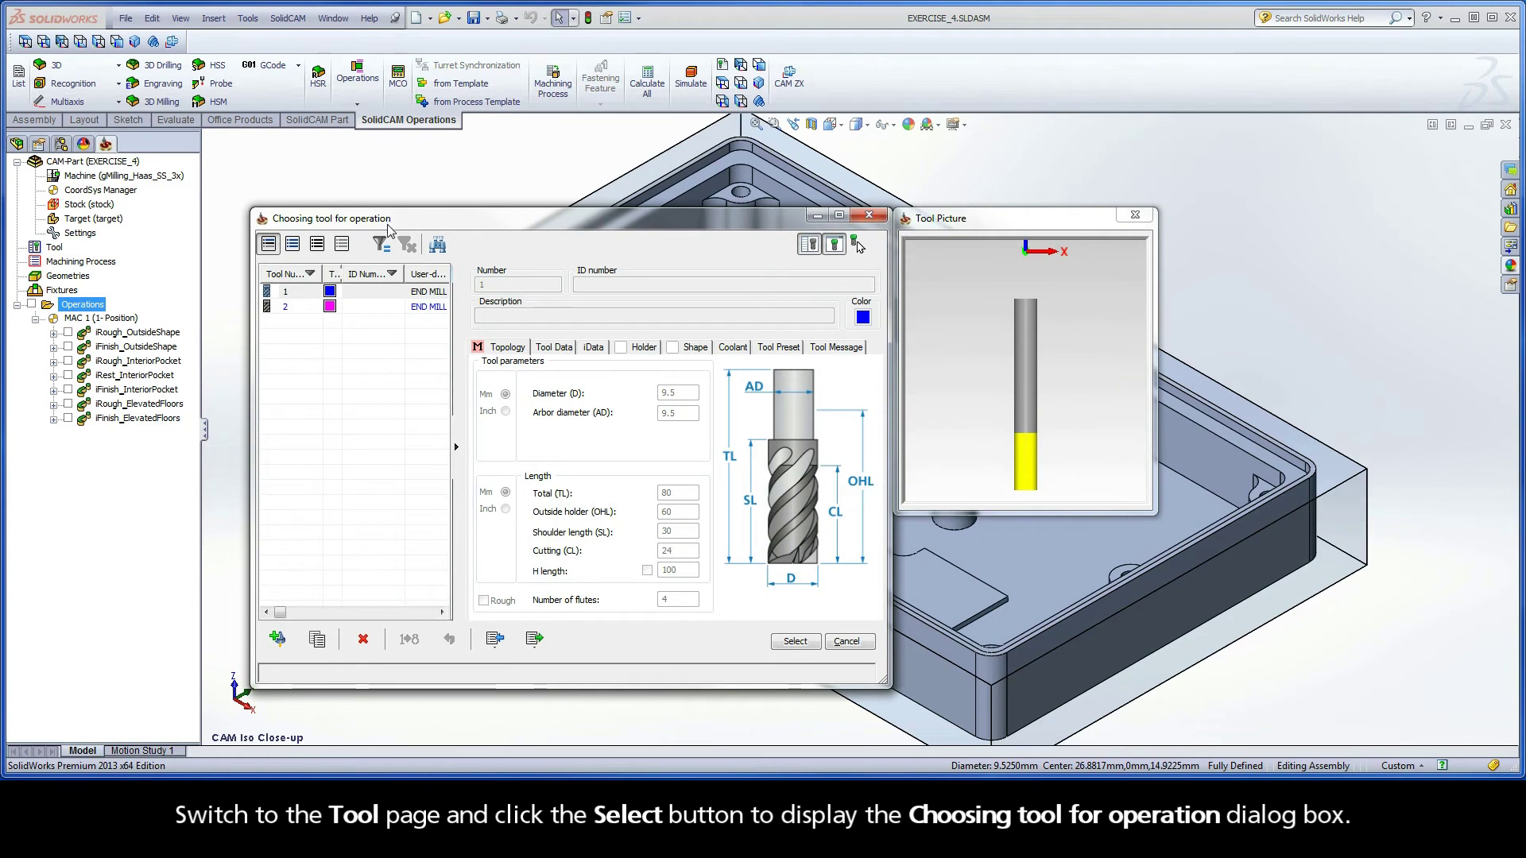
pyautogui.click(314, 310)
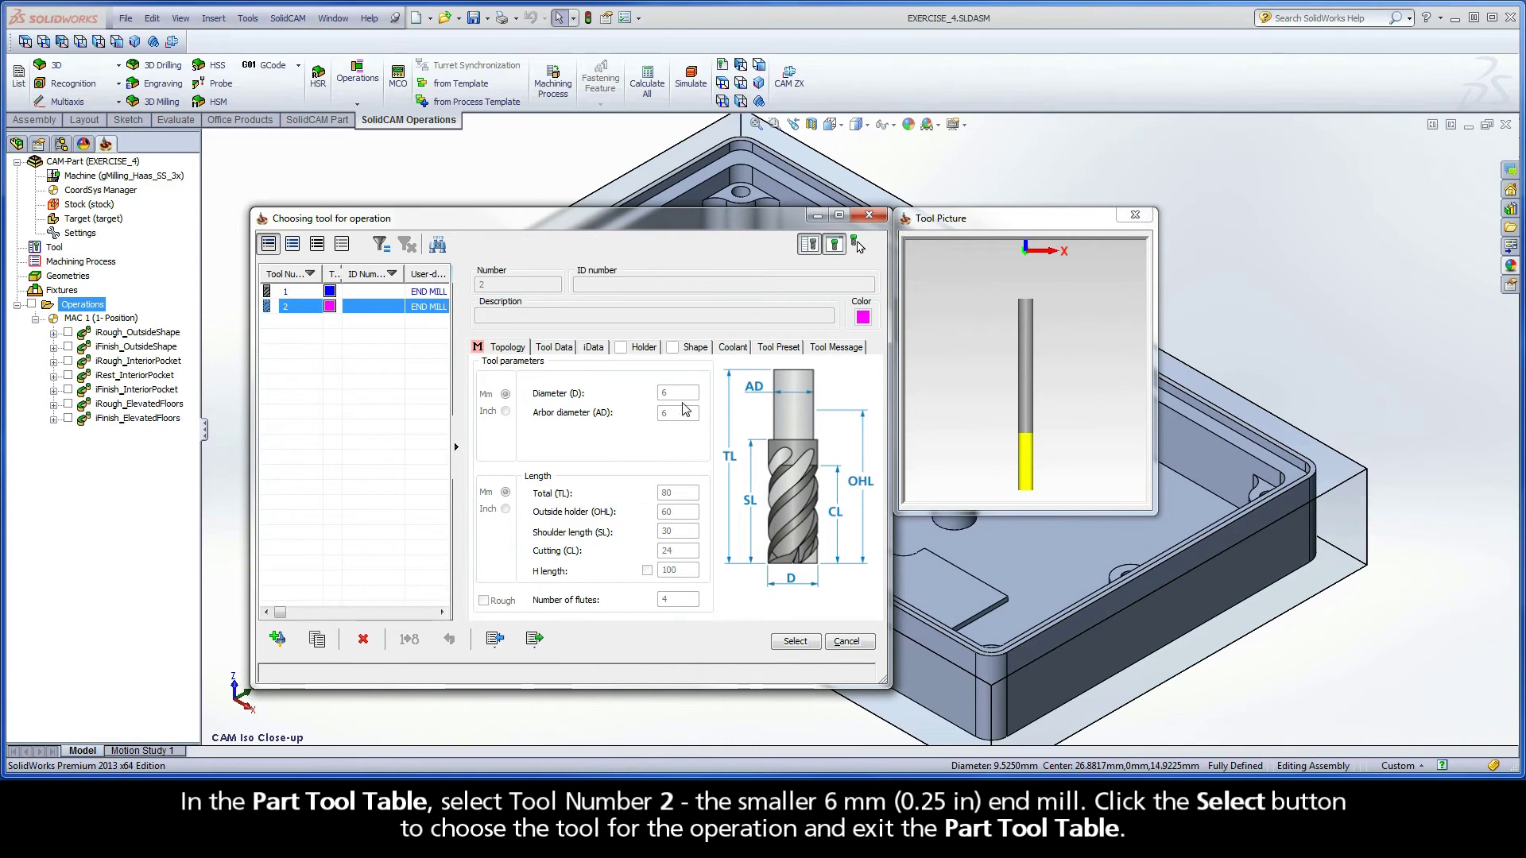
pyautogui.click(795, 641)
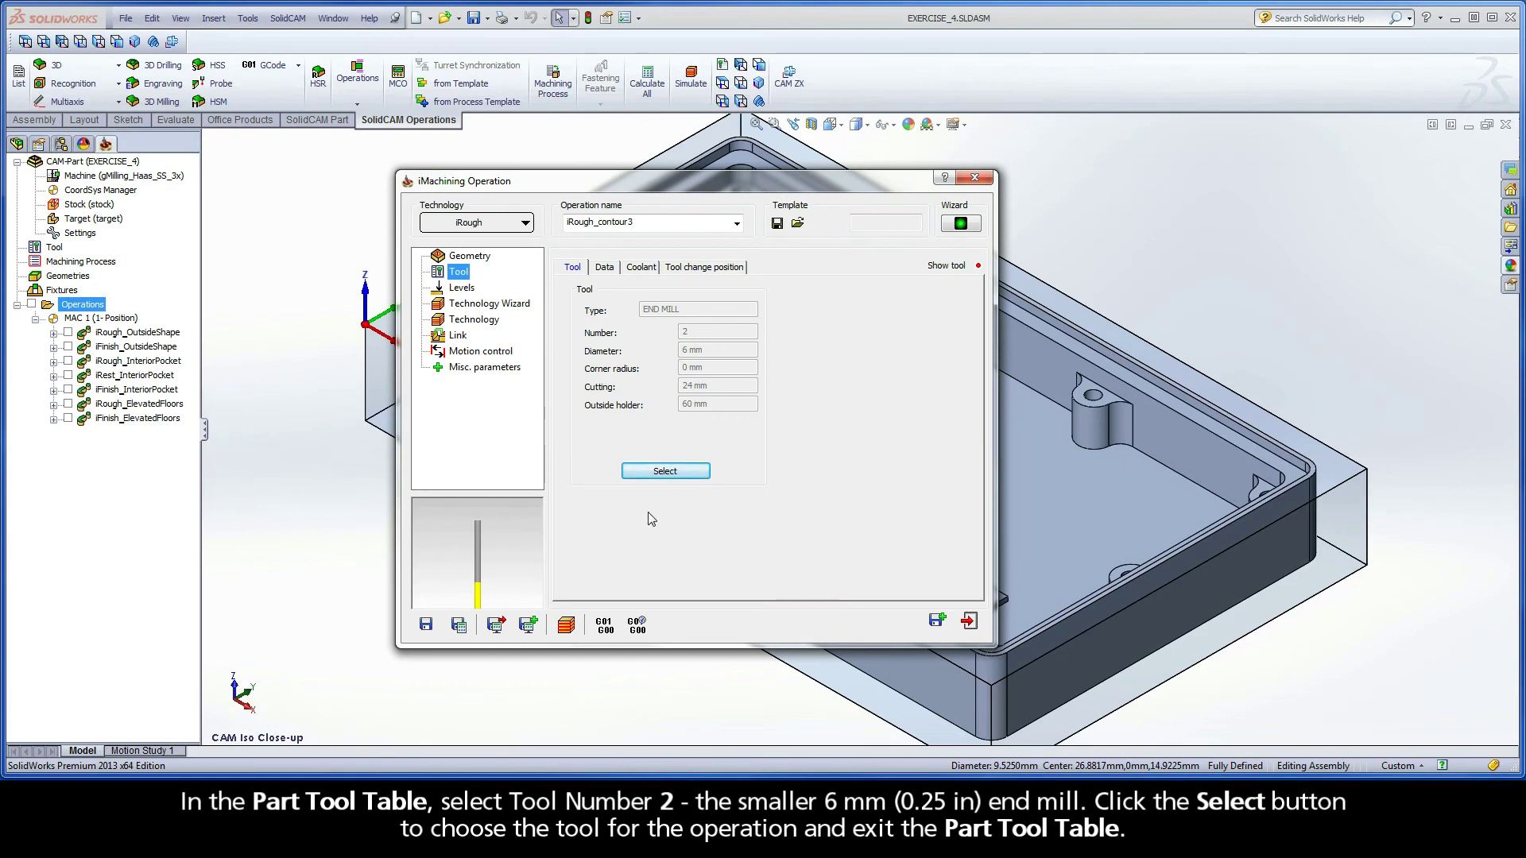
pyautogui.click(462, 290)
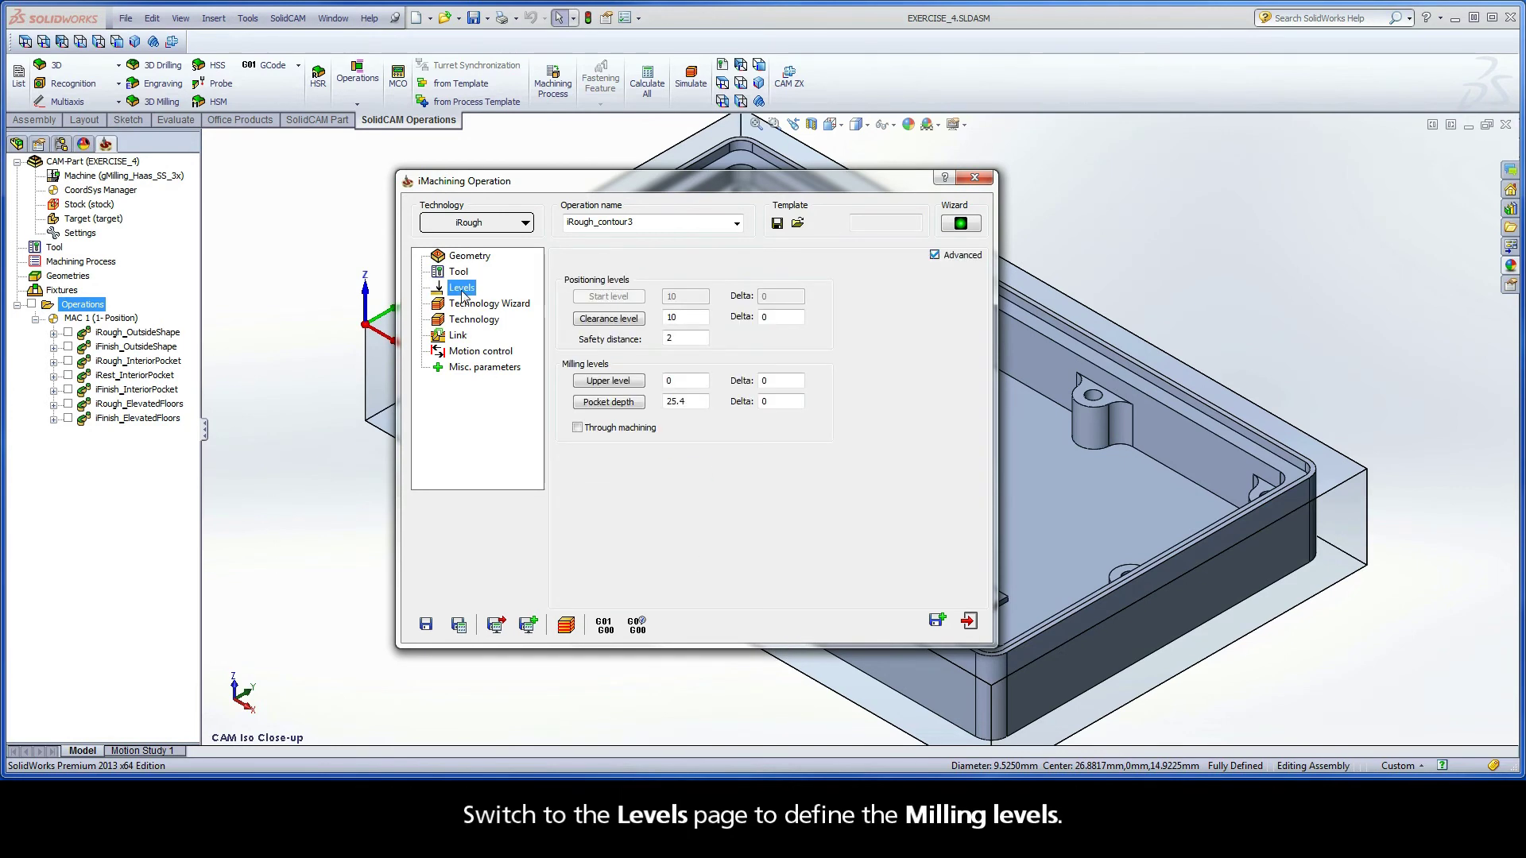
# Set the upper level to the model top and pocket depth to the boss top at 7.302.
pyautogui.click(608, 381)
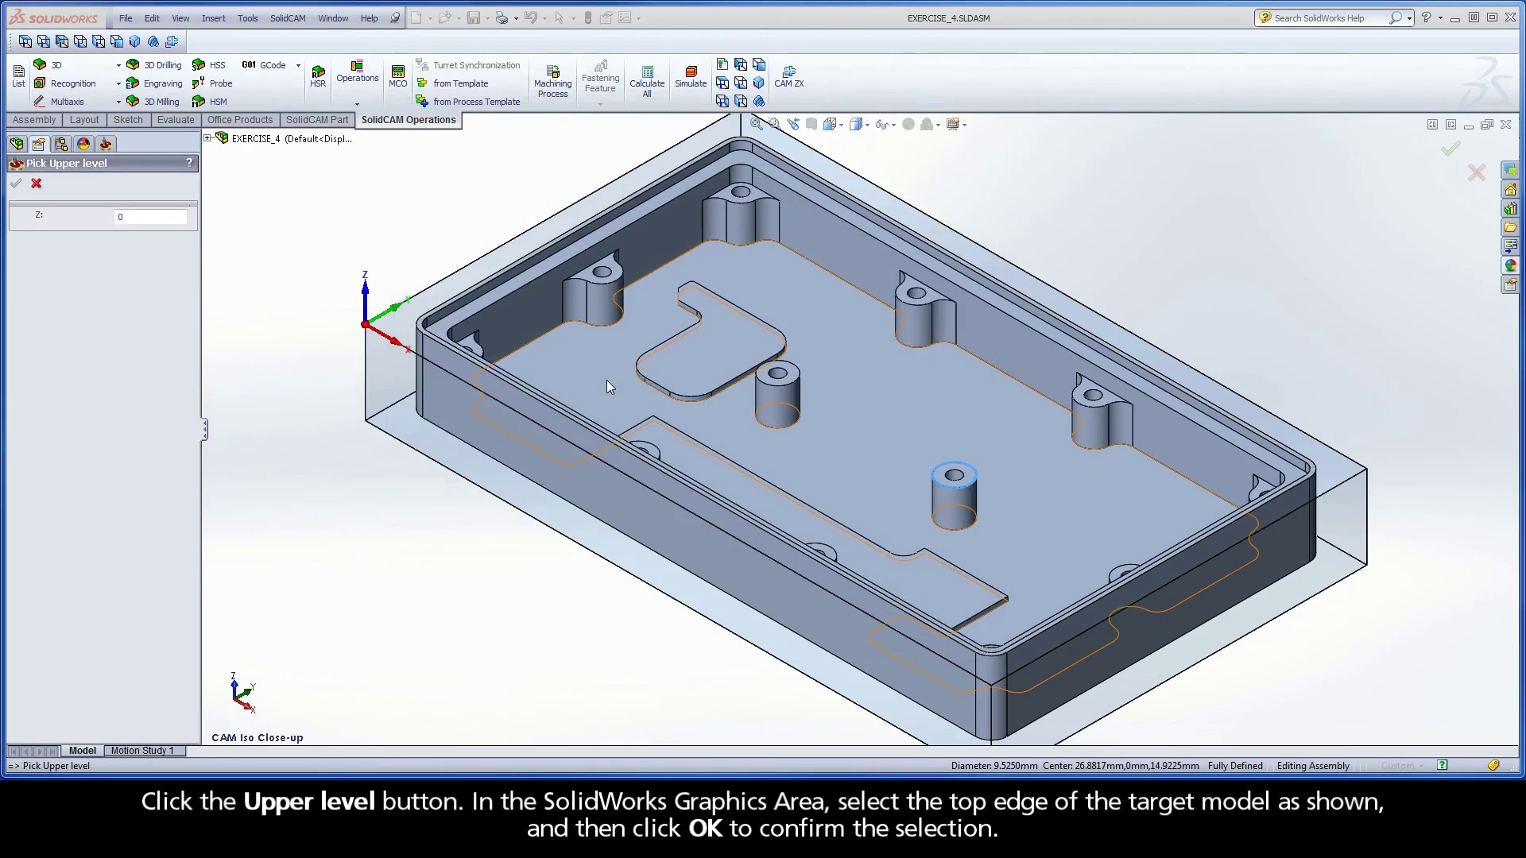
pyautogui.click(427, 320)
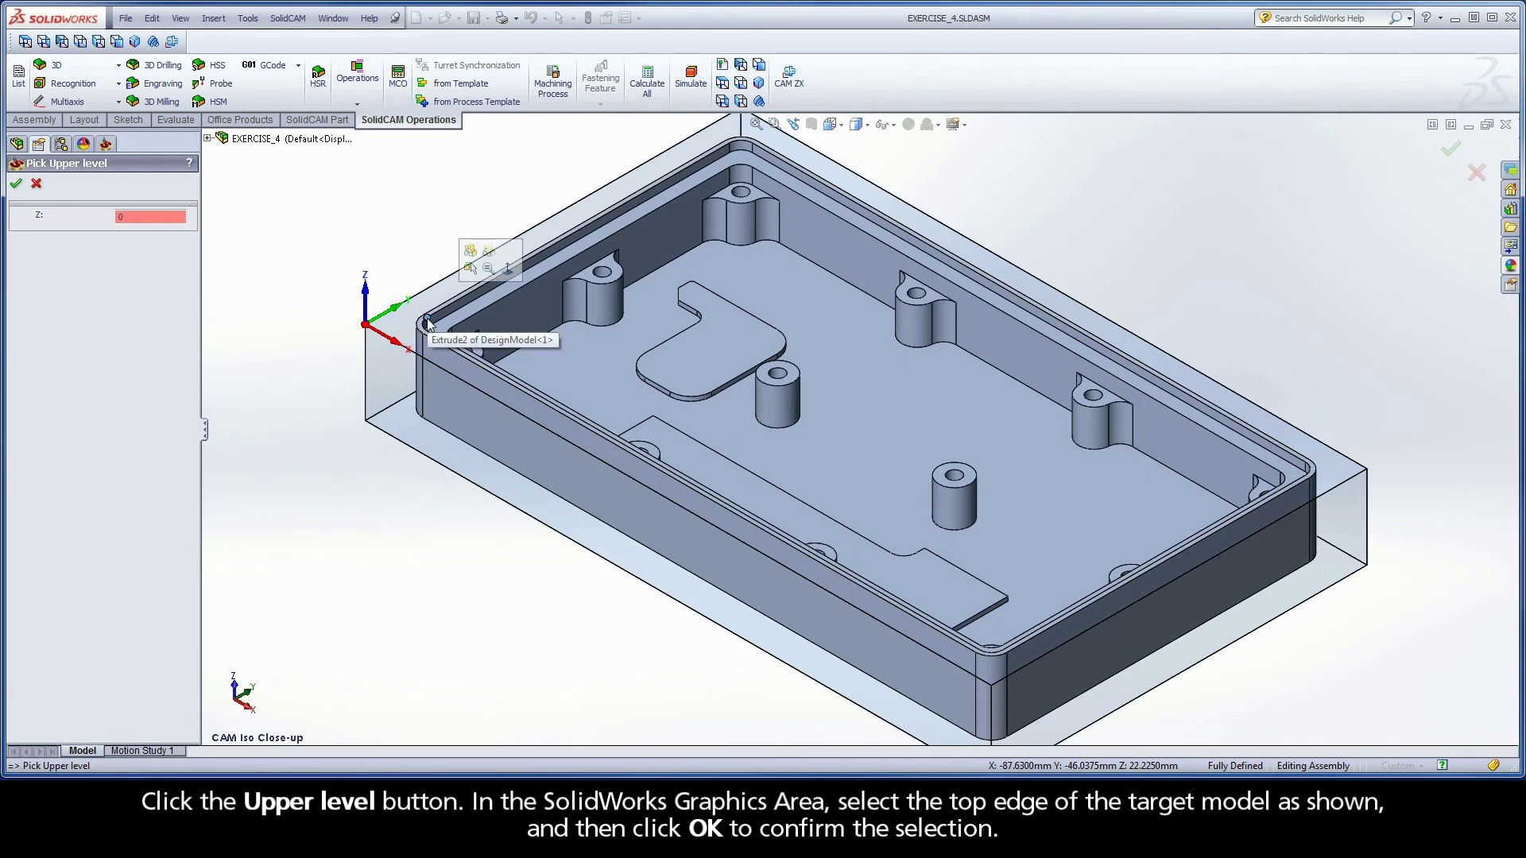
pyautogui.click(16, 186)
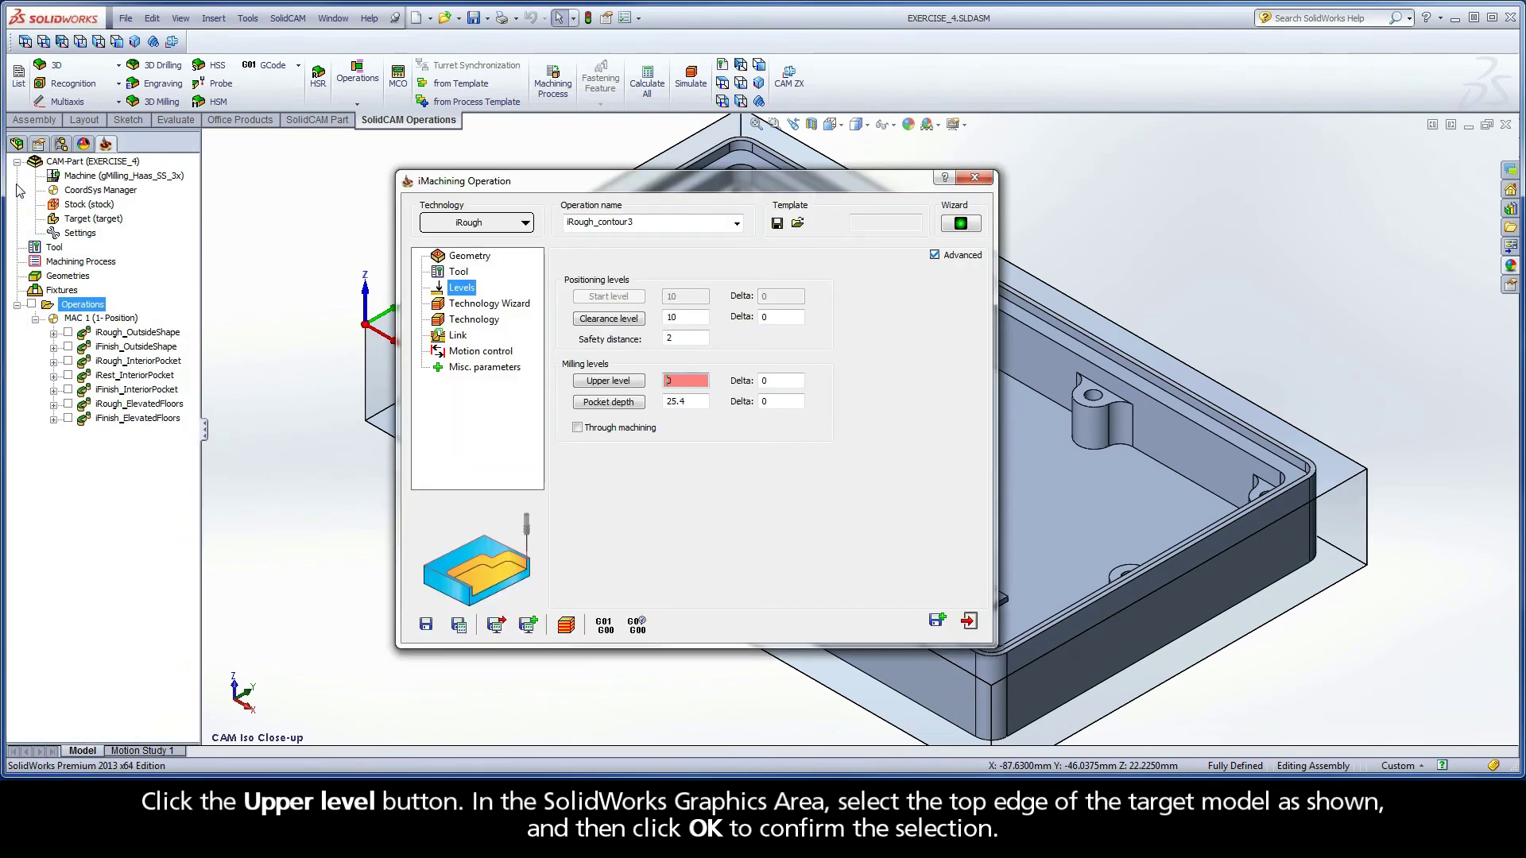
pyautogui.click(609, 402)
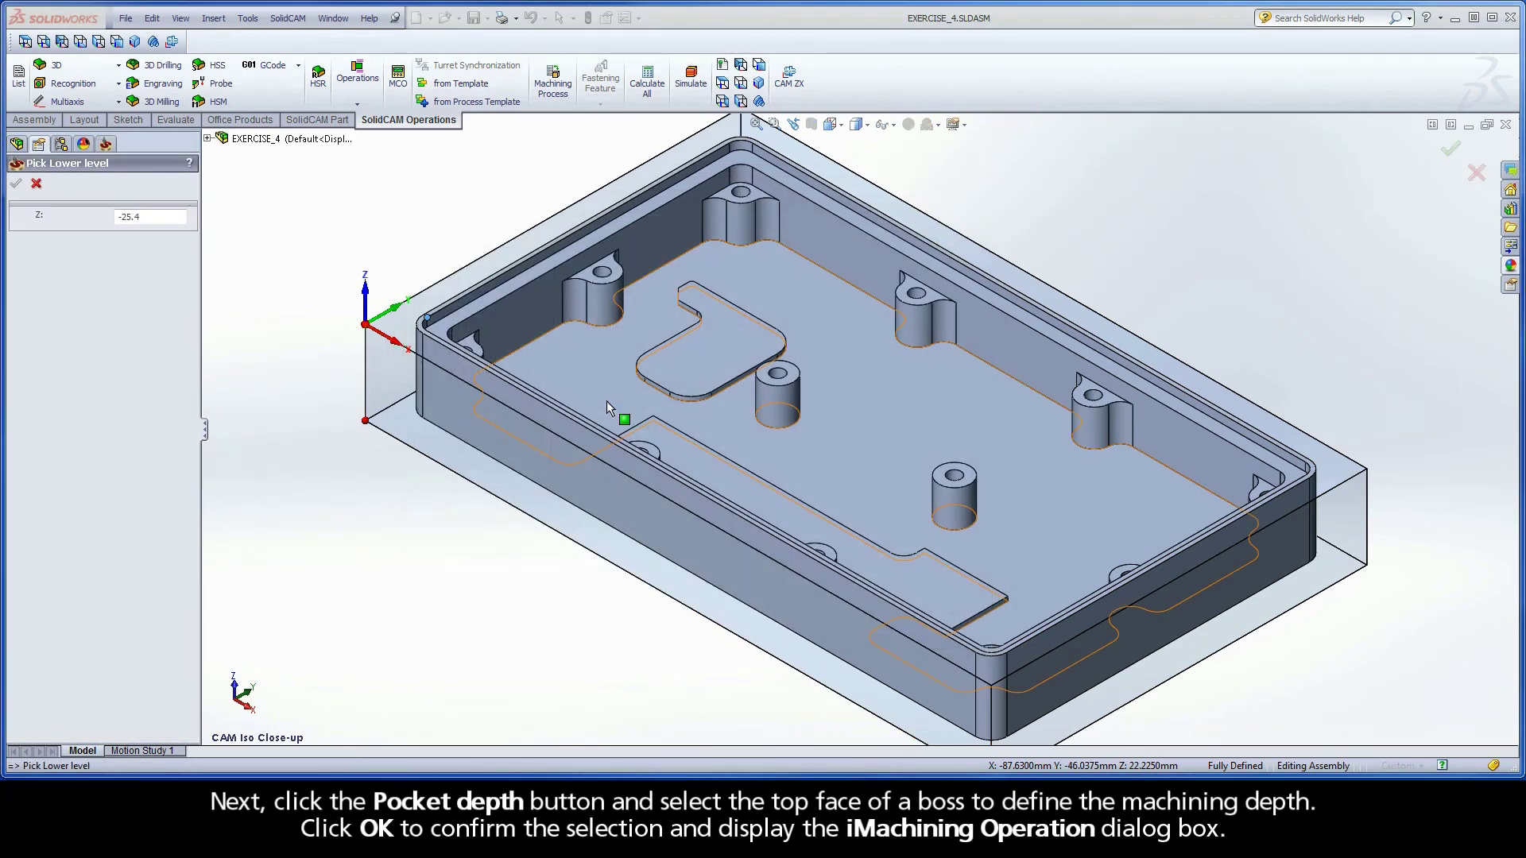
pyautogui.click(761, 373)
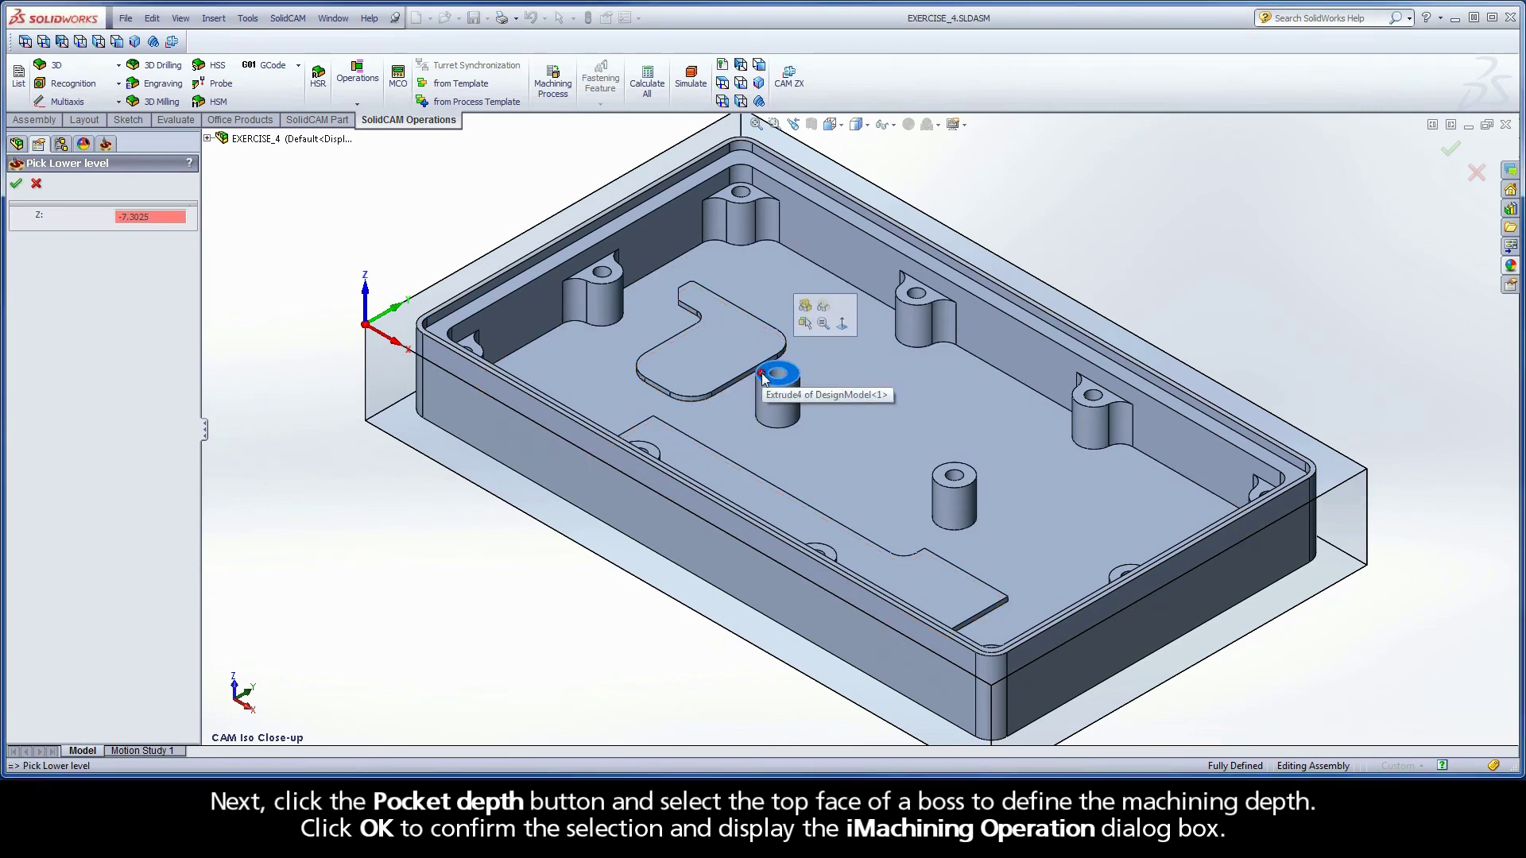
pyautogui.click(18, 184)
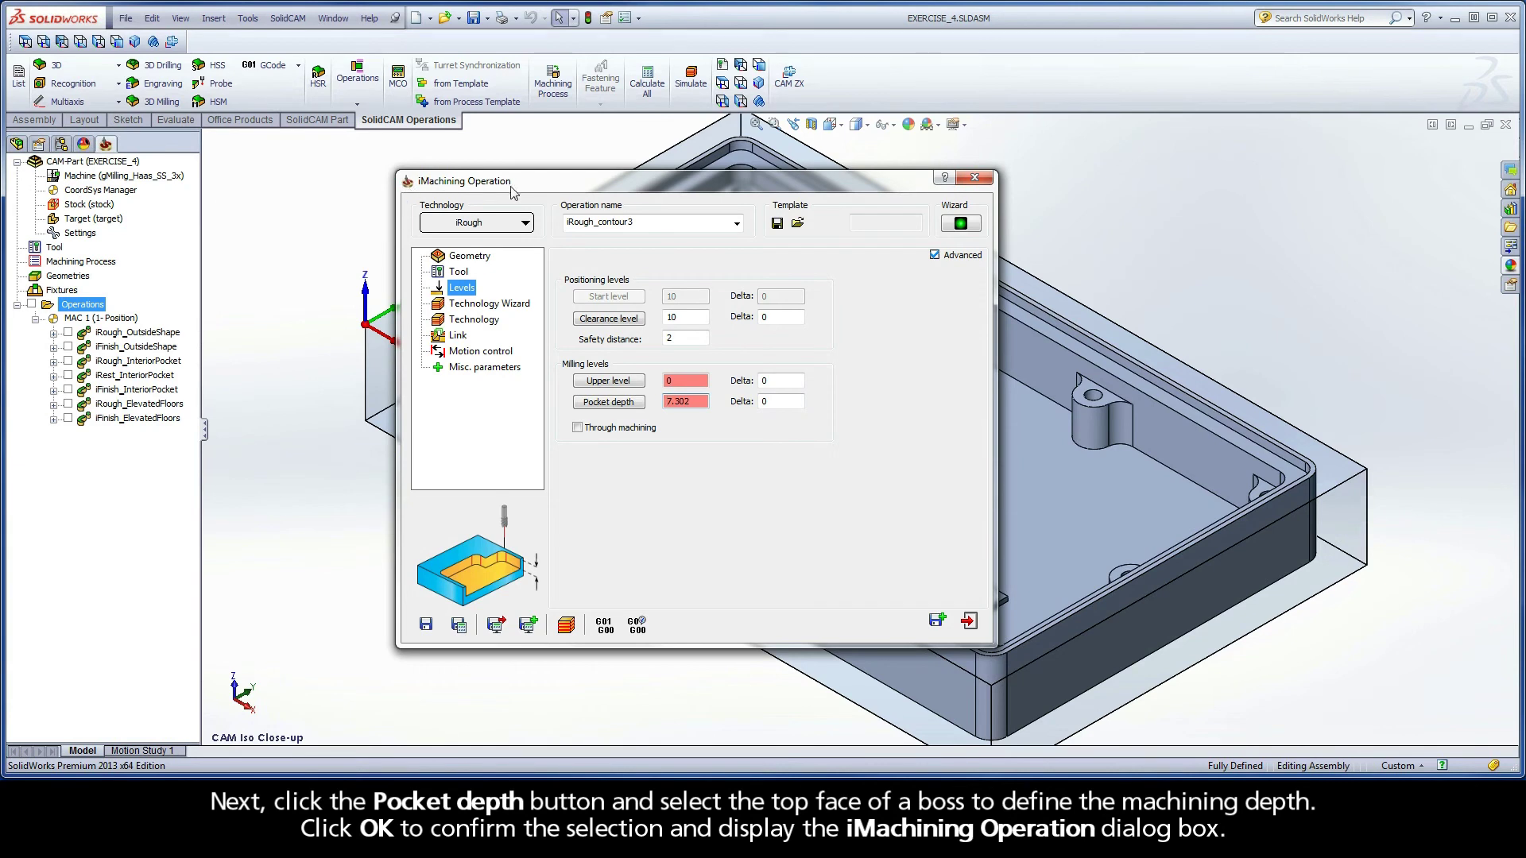
pyautogui.click(489, 305)
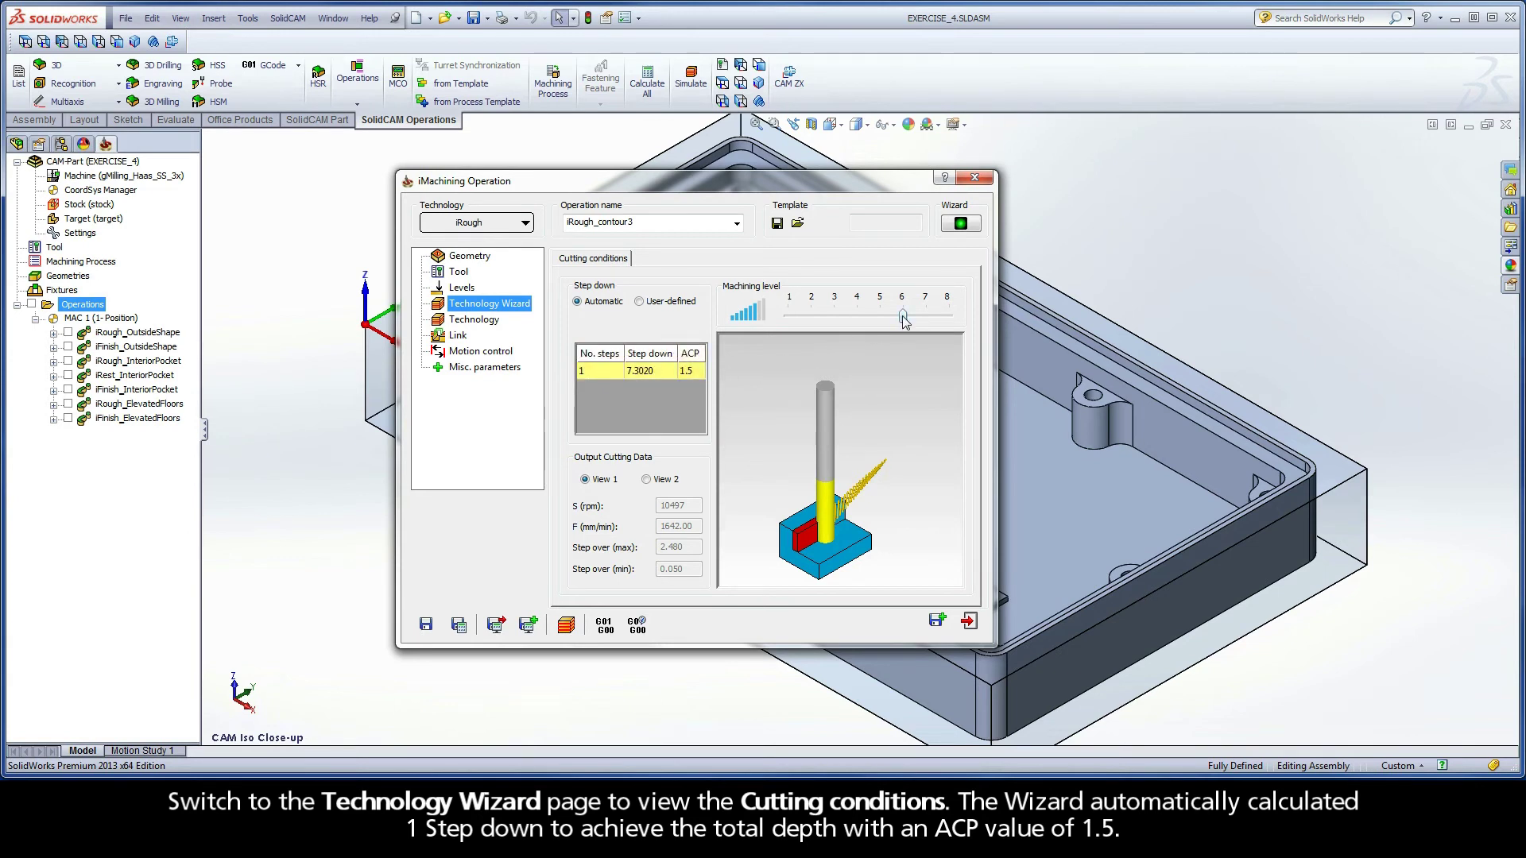
# Lower the roughing operation's Machining level slider to 3.
pyautogui.moveTo(903, 316); pyautogui.dragTo(832, 316)
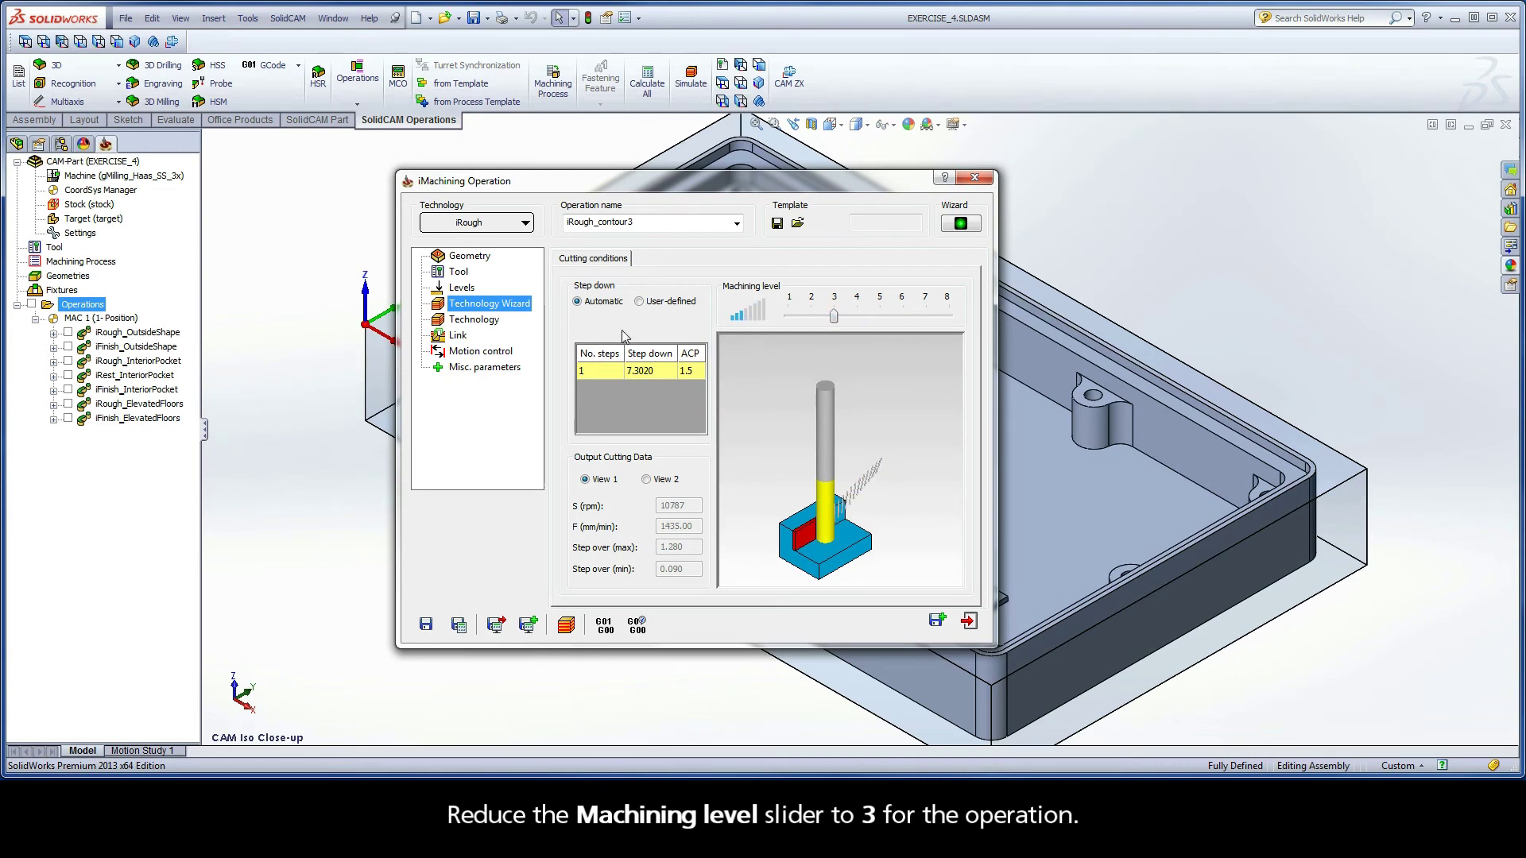
pyautogui.click(472, 320)
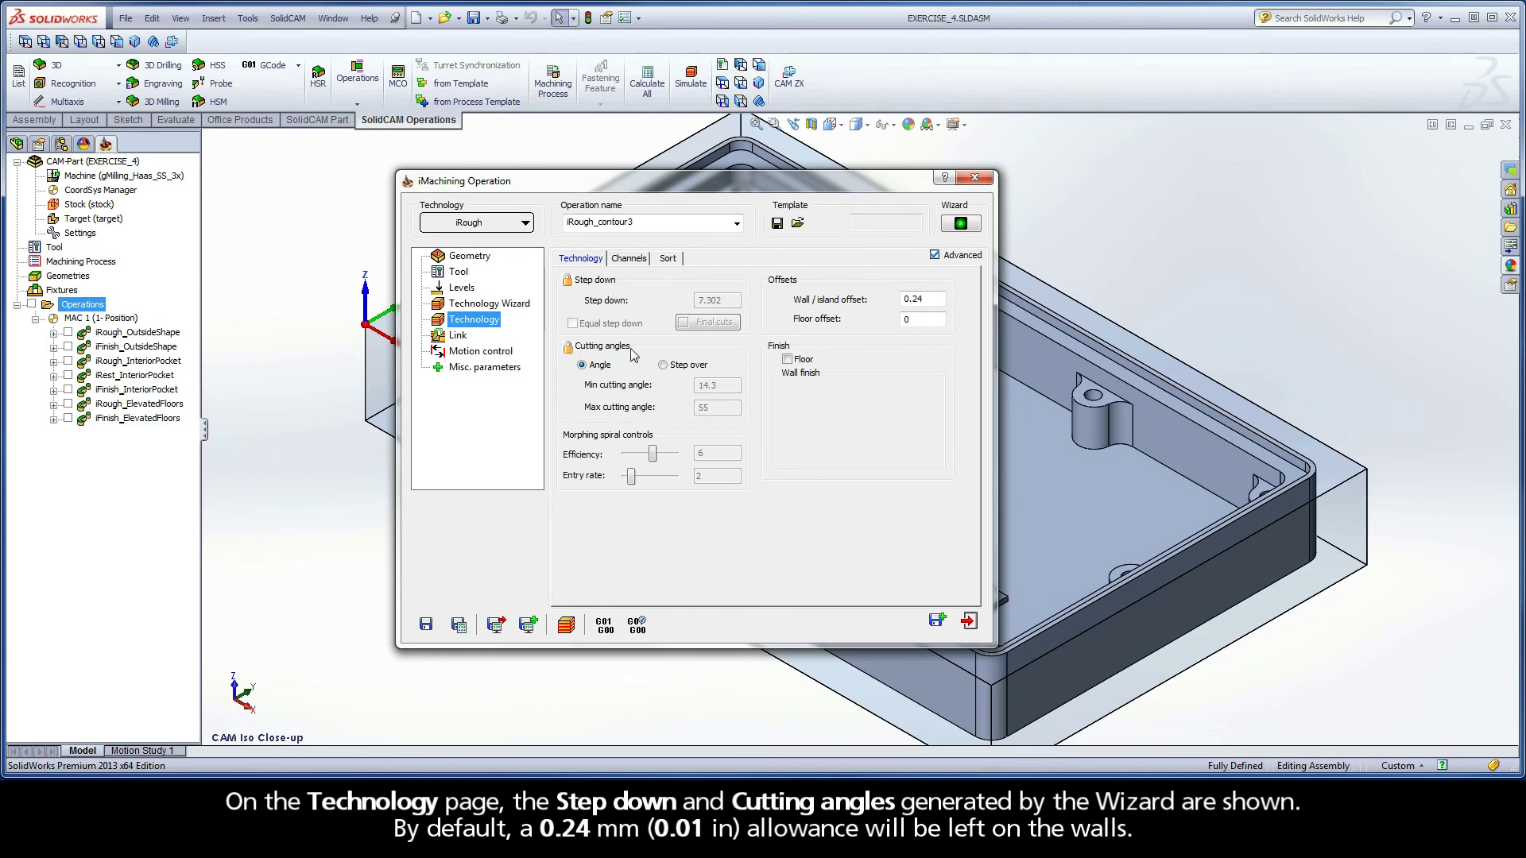
pyautogui.doubleClick(926, 300)
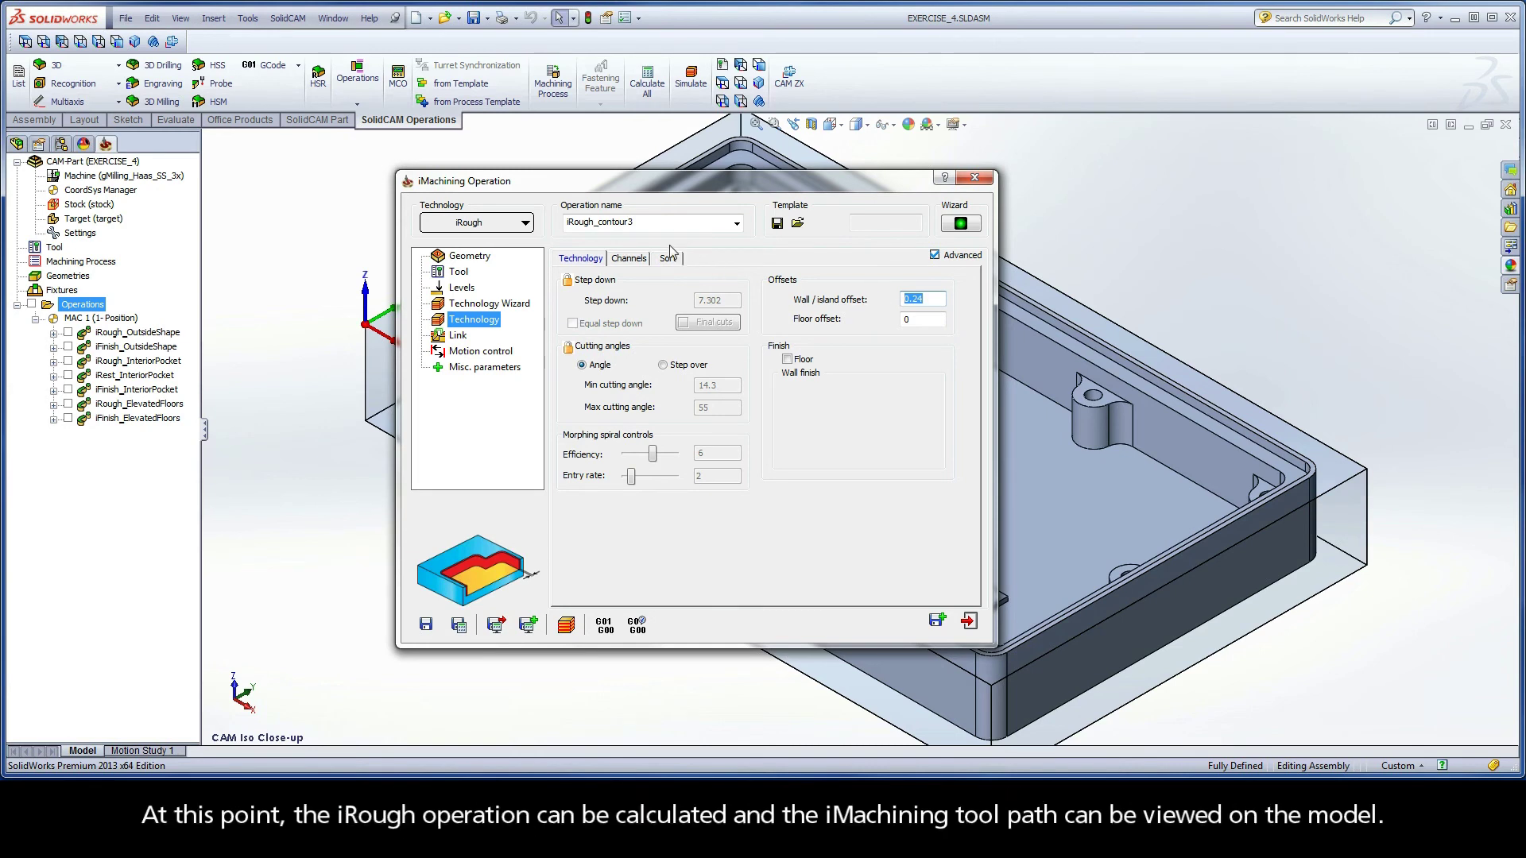
pyautogui.doubleClick(641, 223)
pyautogui.moveTo(641, 222); pyautogui.dragTo(600, 225)
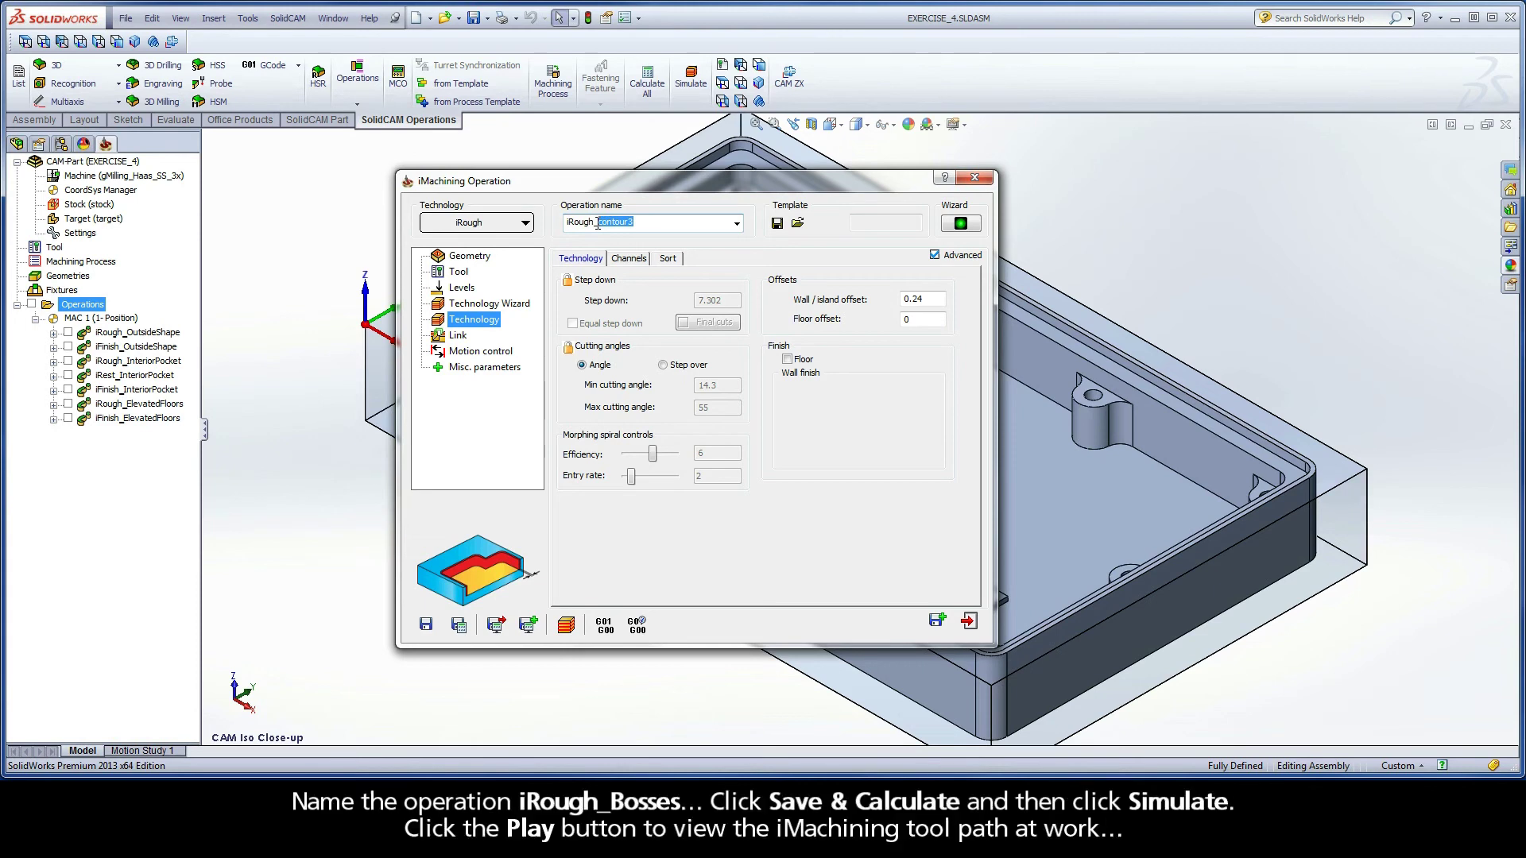
# Rename the operation iRough_Bosses, save and calculate it, and play its toolpath simulation.
pyautogui.write('Bosses')
pyautogui.click(459, 625)
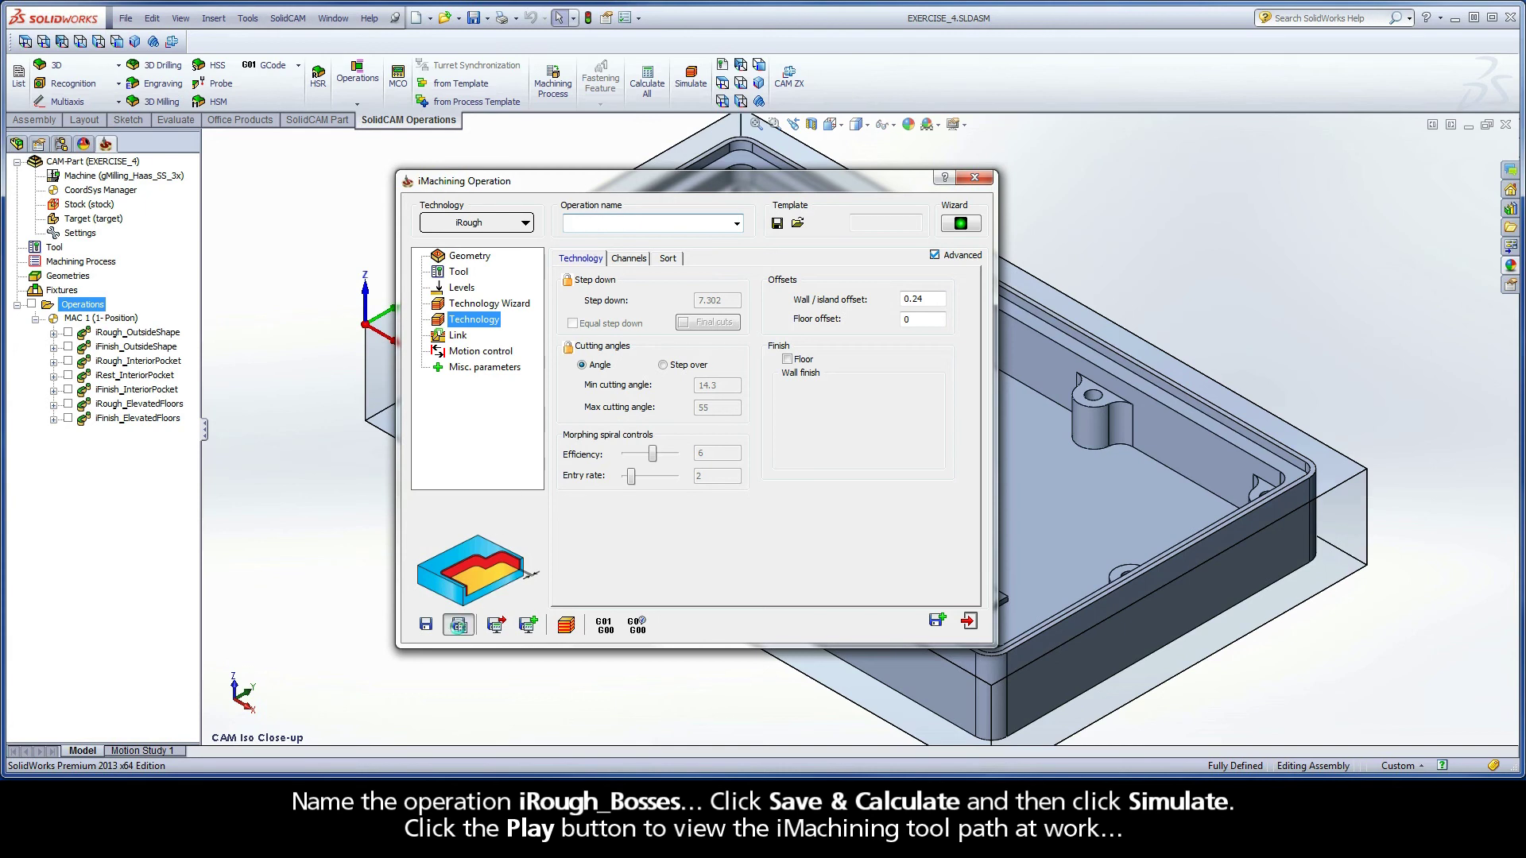
pyautogui.click(565, 626)
pyautogui.click(275, 664)
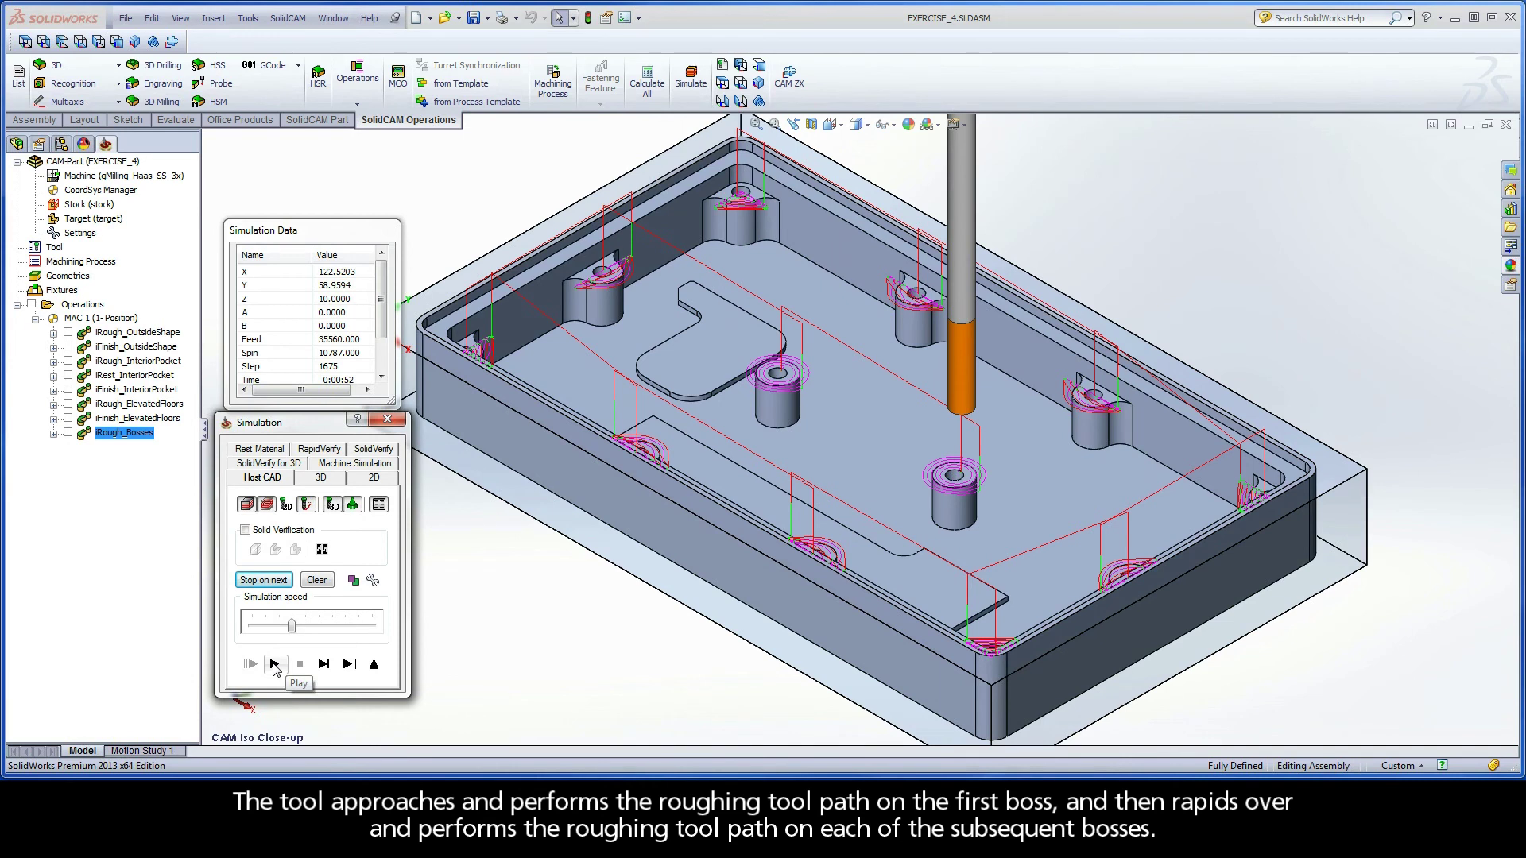
pyautogui.click(374, 664)
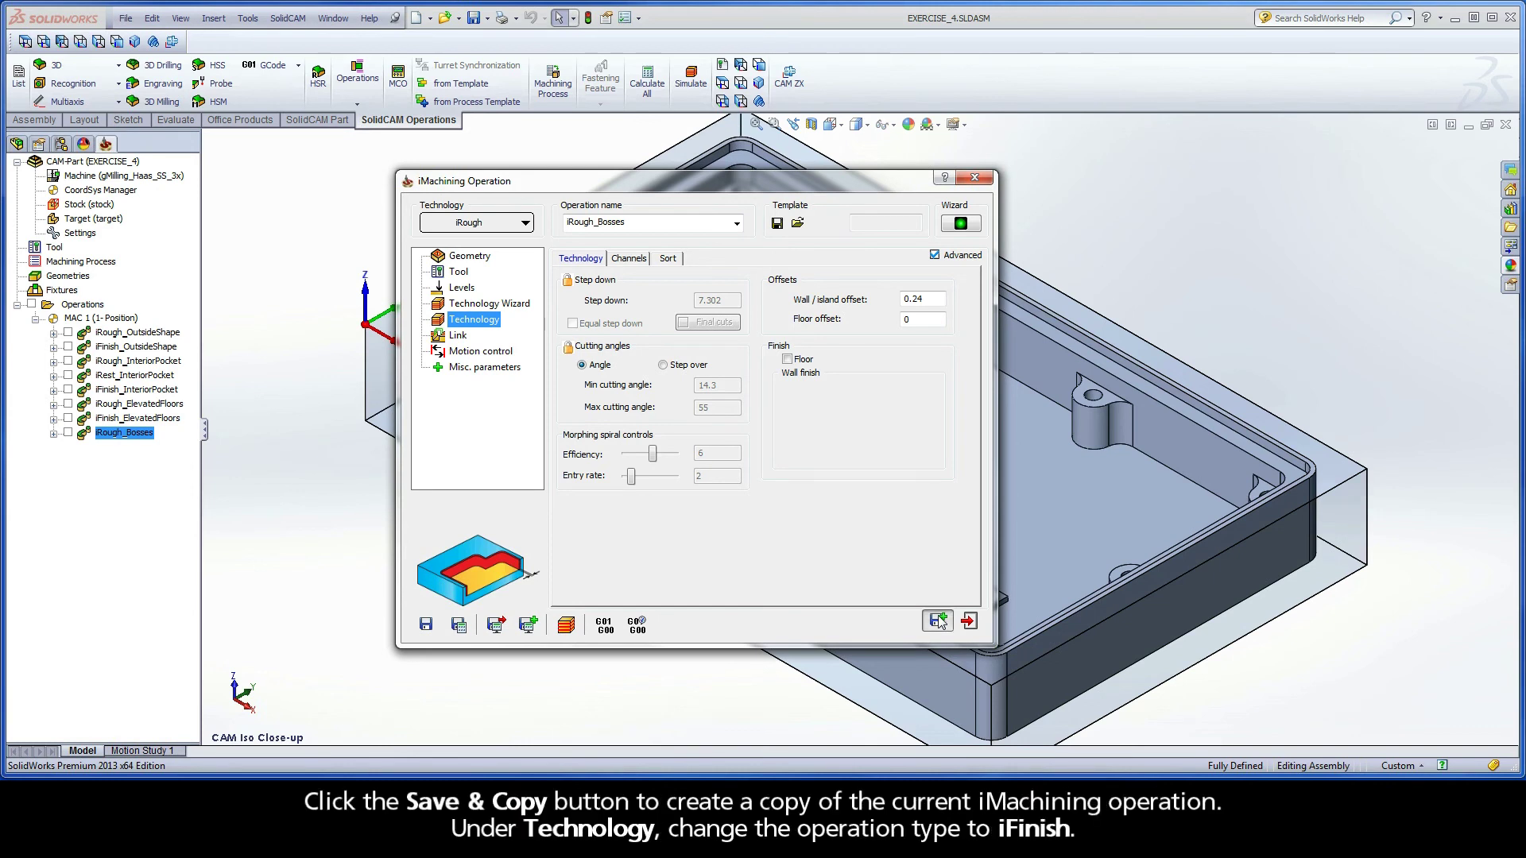
# Save a copy of iRough_Bosses and switch the copy's technology to iFinish.
pyautogui.click(938, 621)
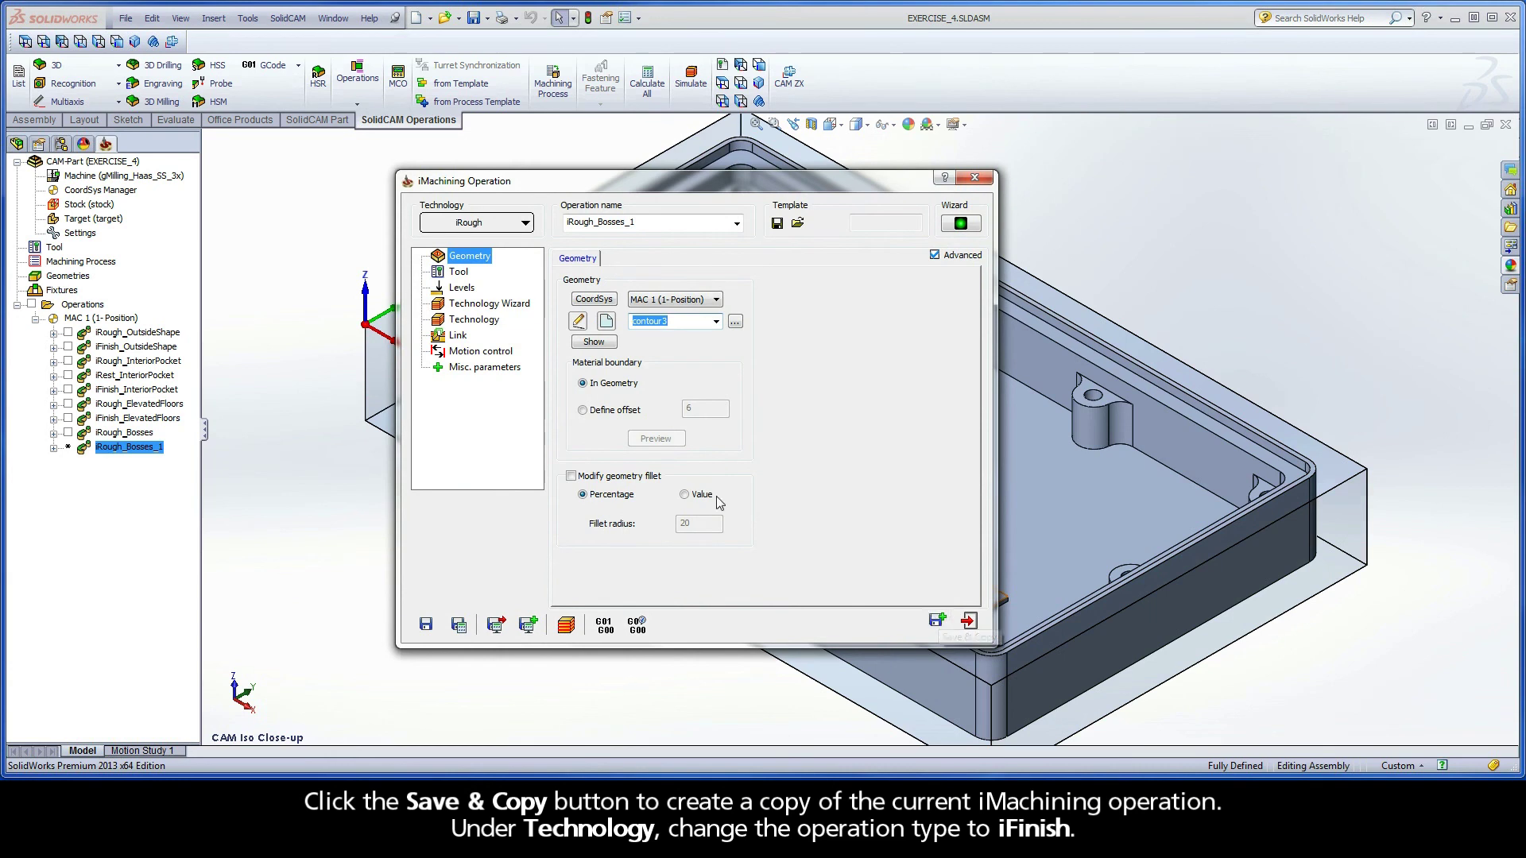
pyautogui.click(503, 227)
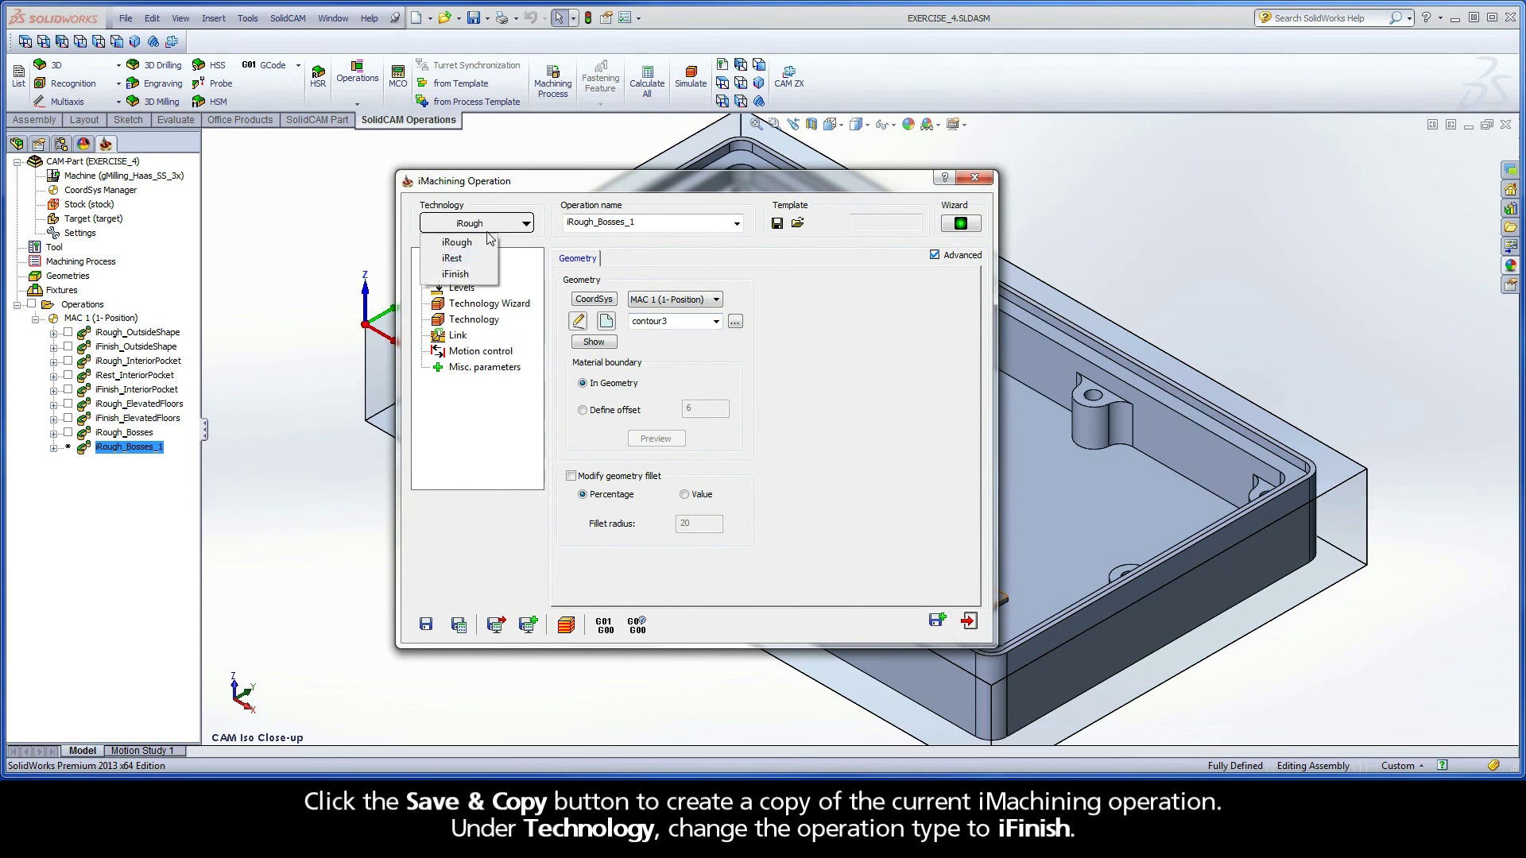
pyautogui.click(459, 274)
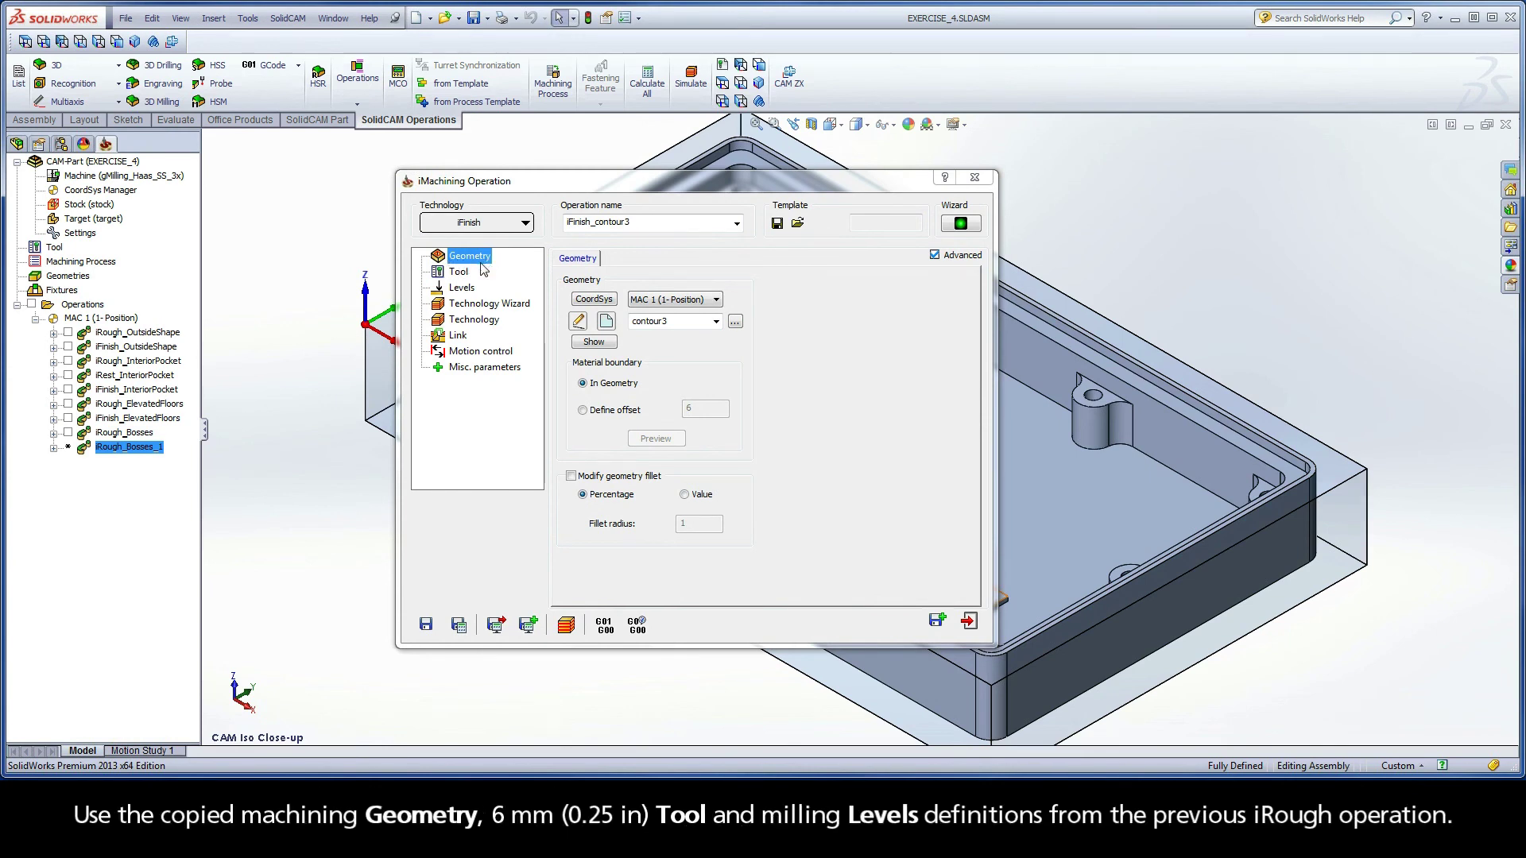
# Review the iFinish_contour3 tool, levels (depth 7.302) and cutting conditions, ending on Technology with zero wall offset.
pyautogui.click(464, 272)
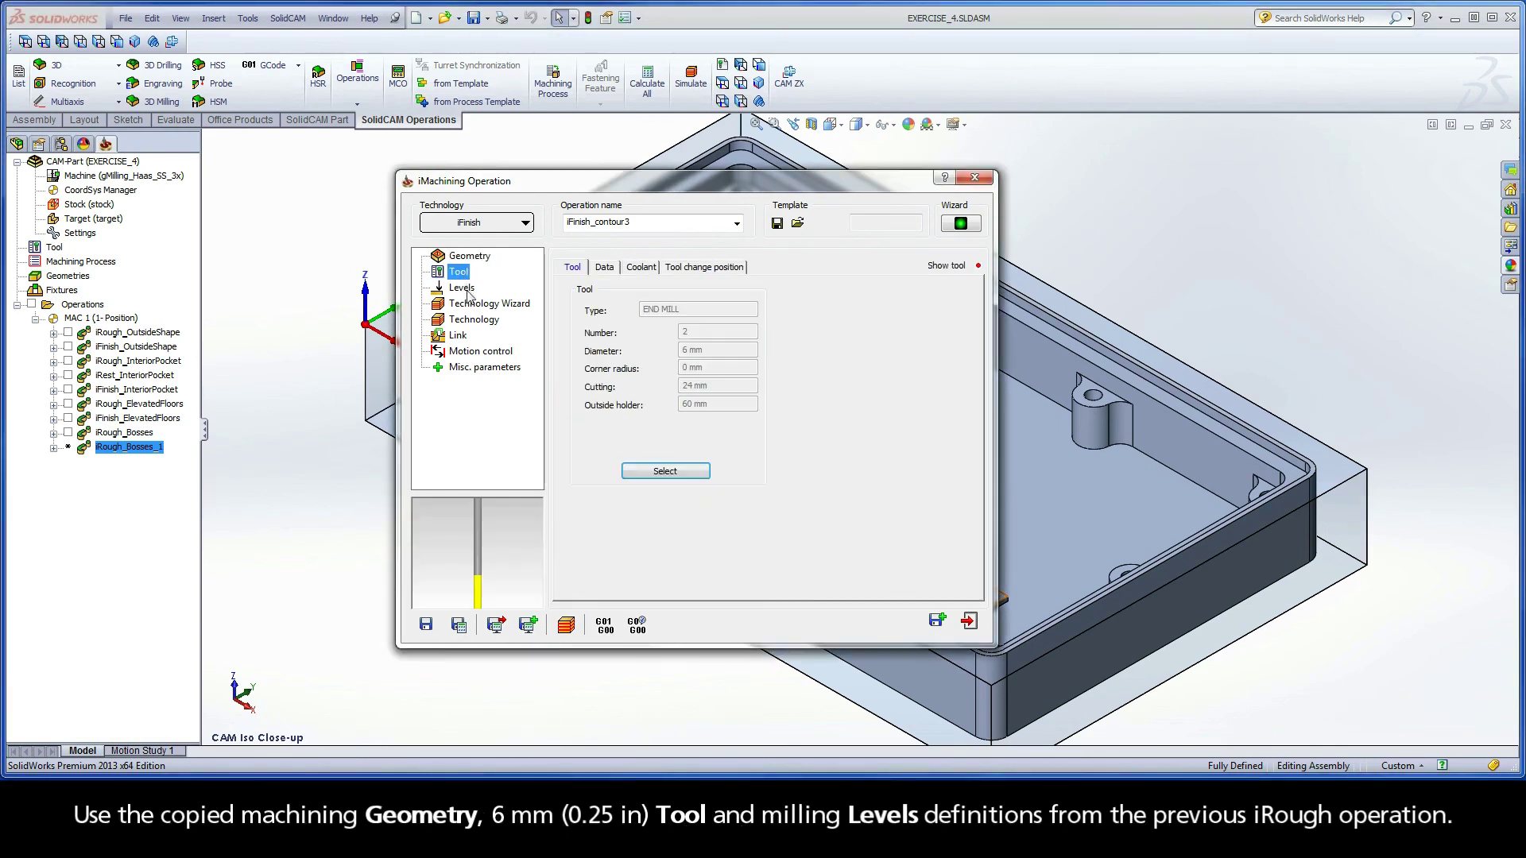
pyautogui.click(469, 292)
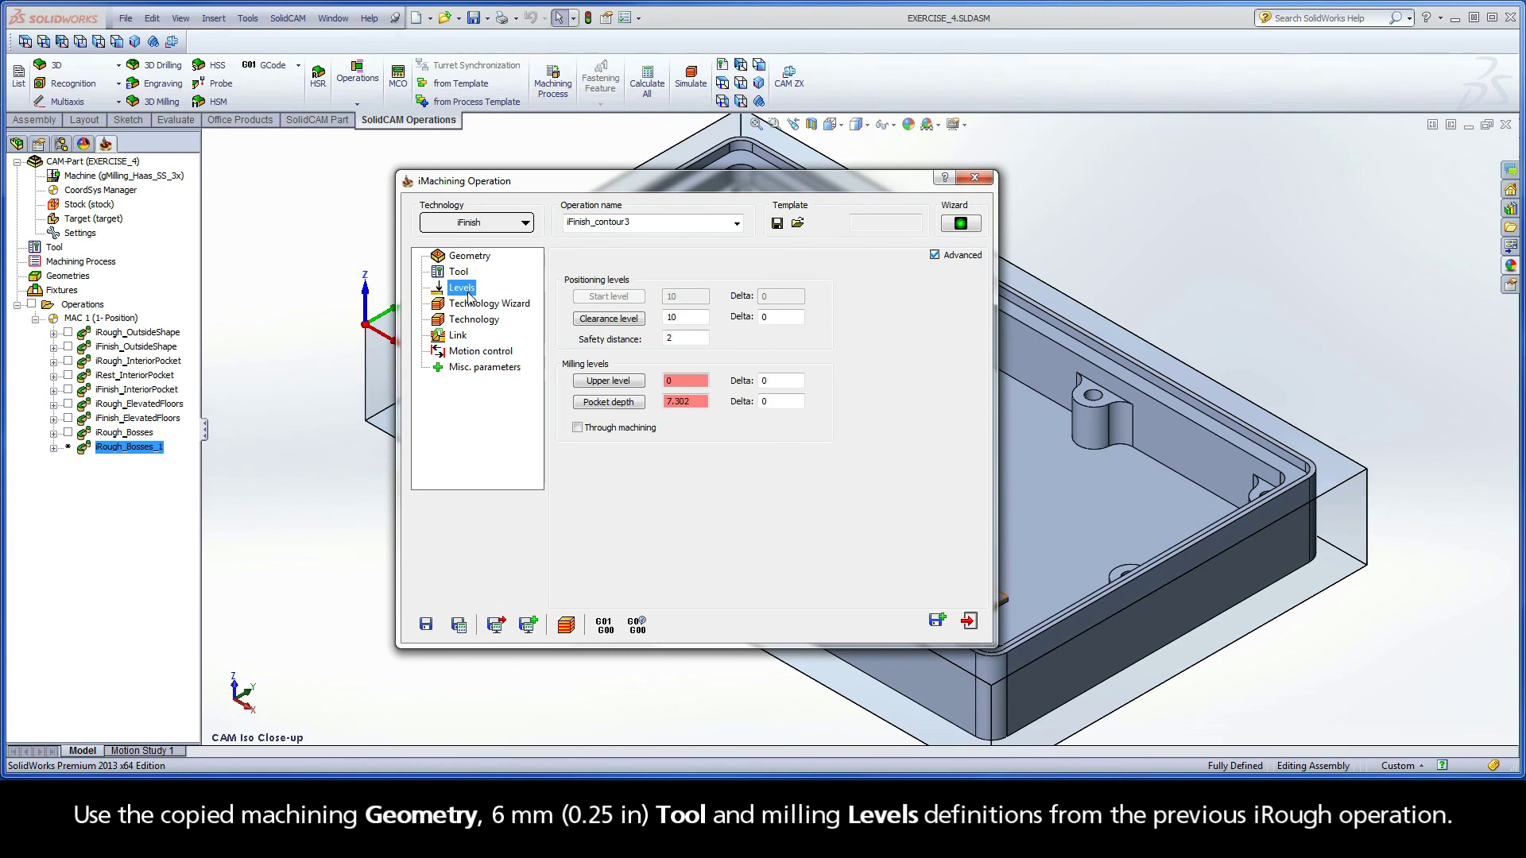
pyautogui.click(487, 306)
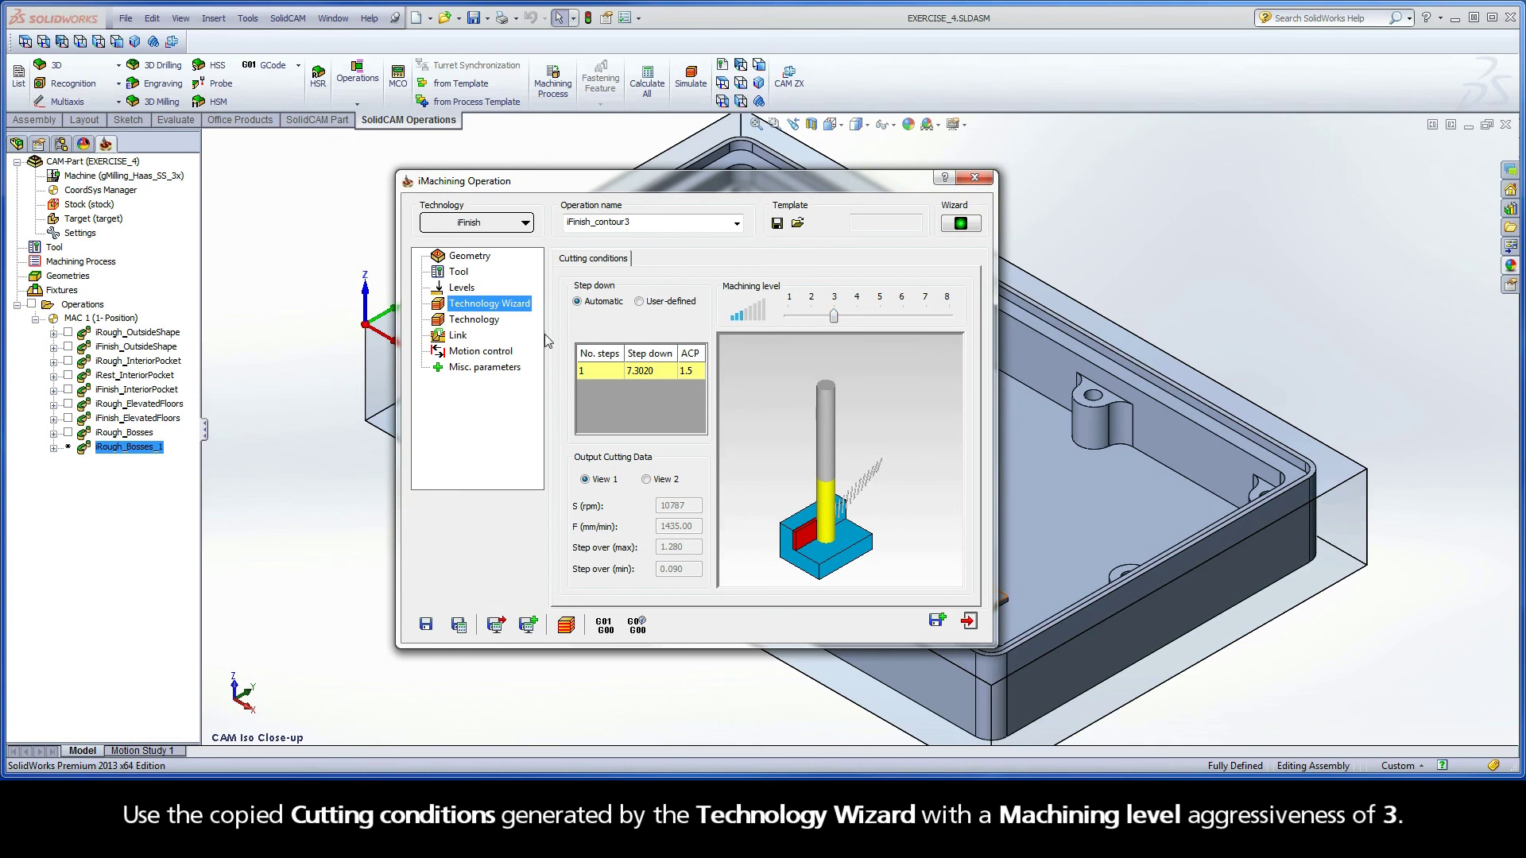
pyautogui.click(478, 322)
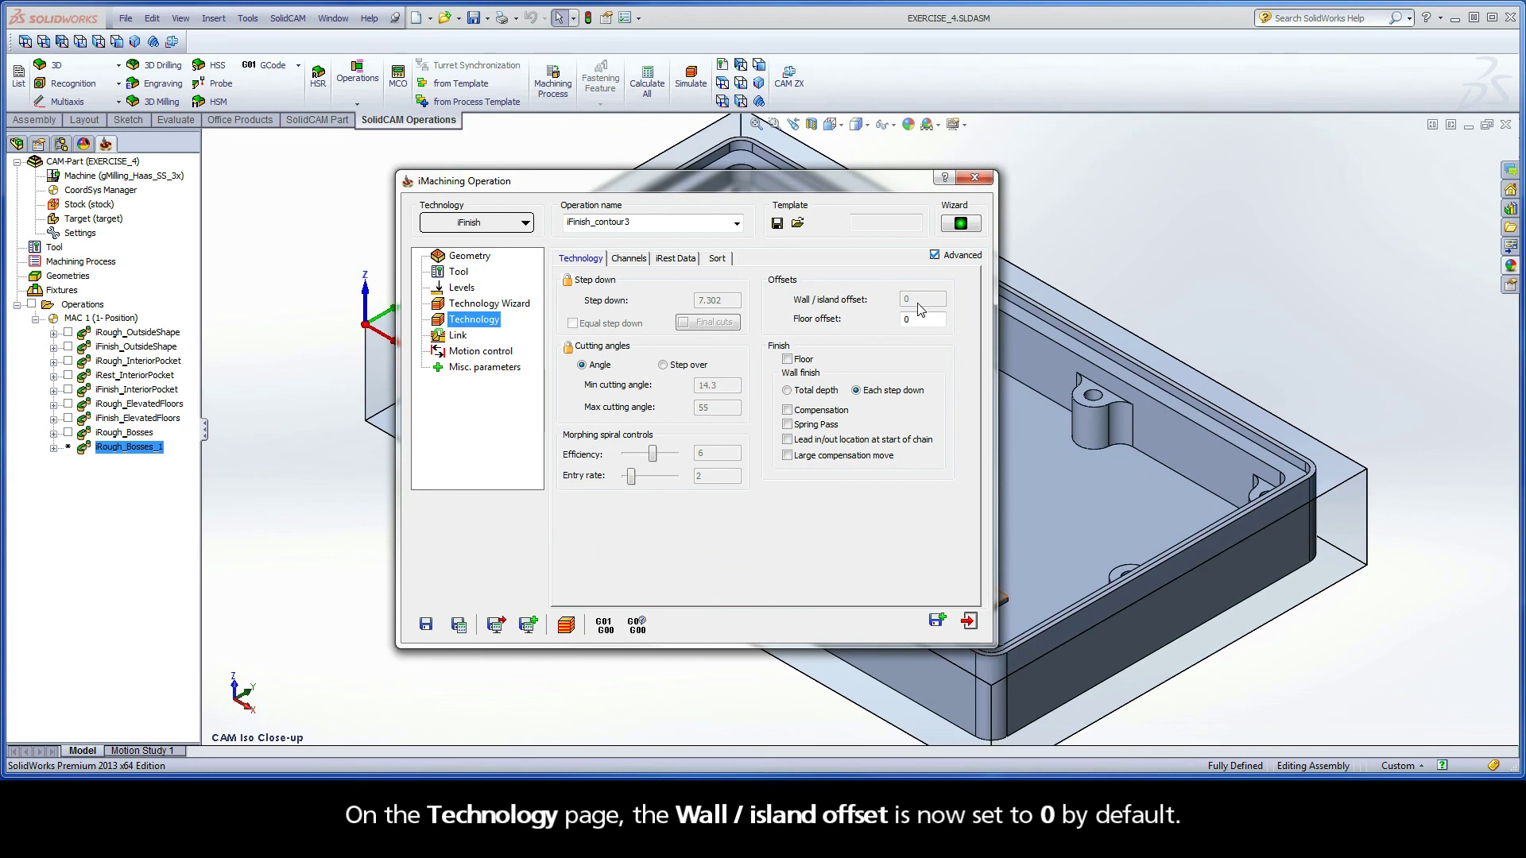
# Check iRest Data from parent iRough_Bosses and replace 'contour3' in the operation name with 'Boss'.
pyautogui.click(678, 260)
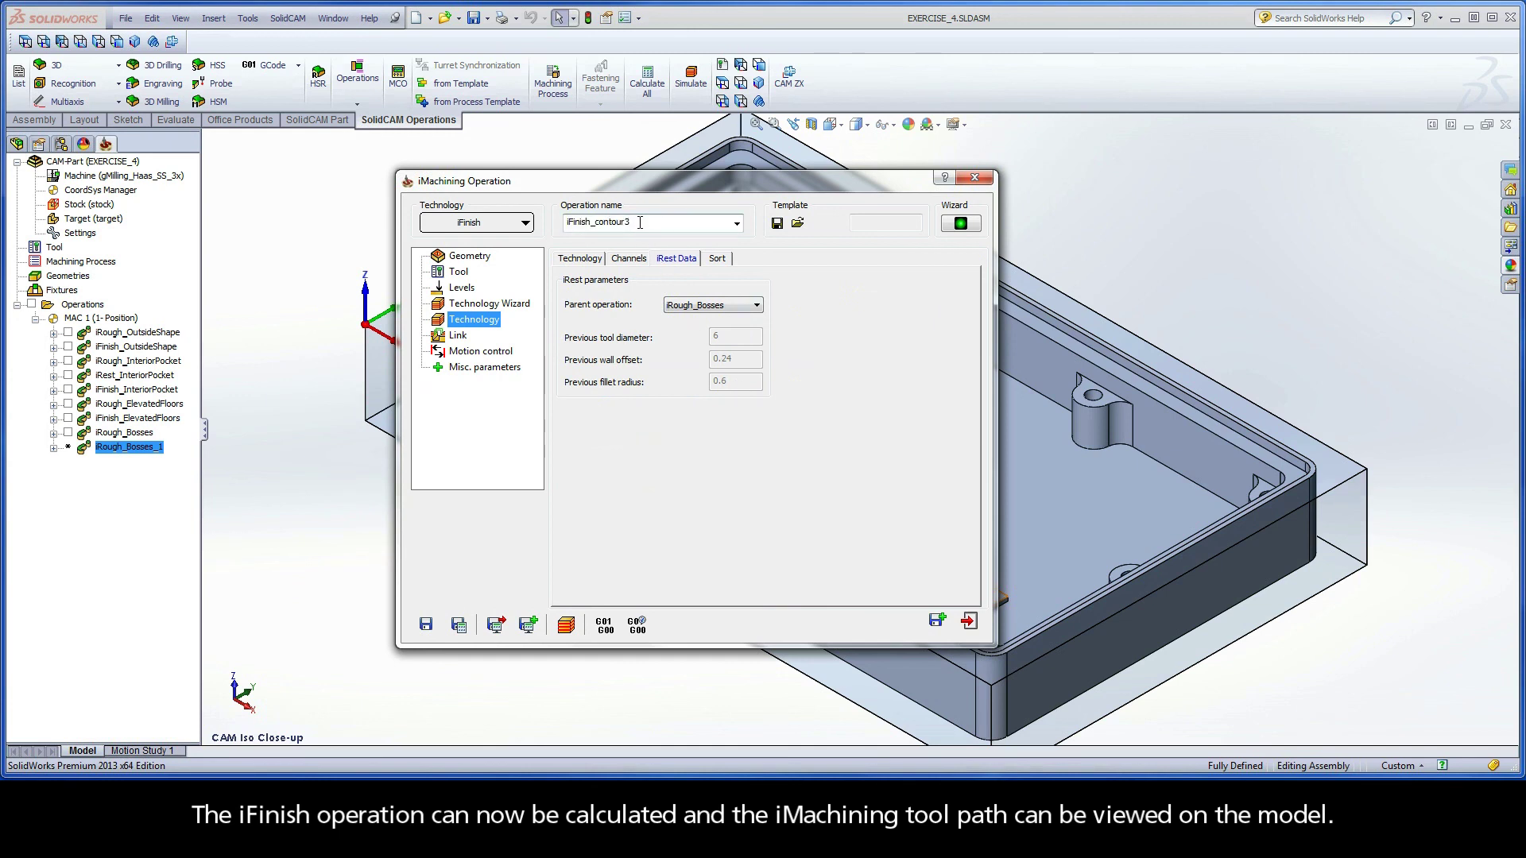
pyautogui.moveTo(639, 223); pyautogui.dragTo(597, 222)
pyautogui.write('Bosses')
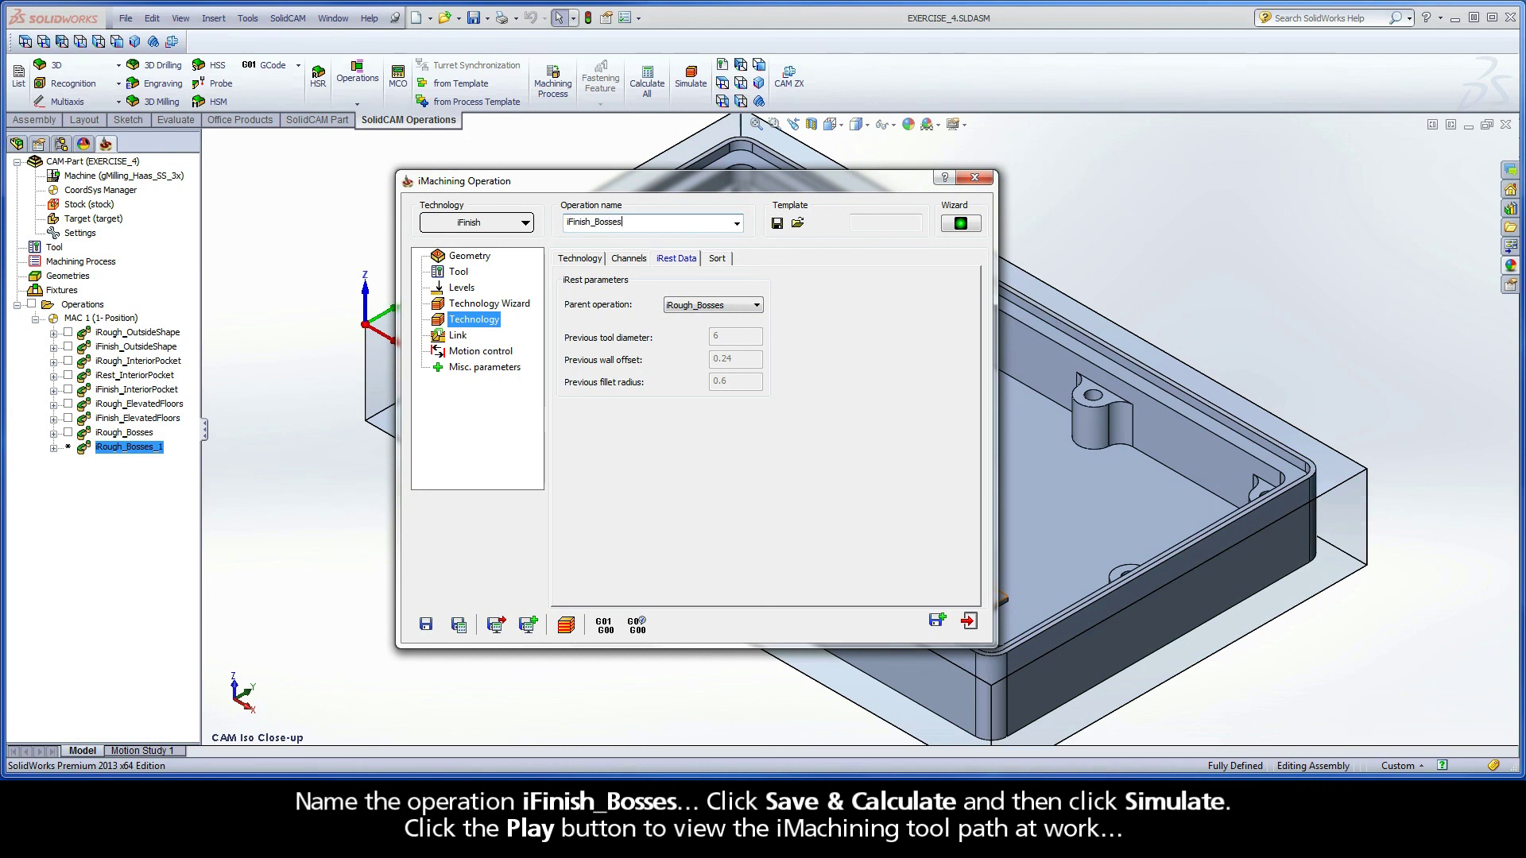
# Save and calculate iFinish_Bosses, then play its toolpath simulation over the bosses.
pyautogui.click(465, 627)
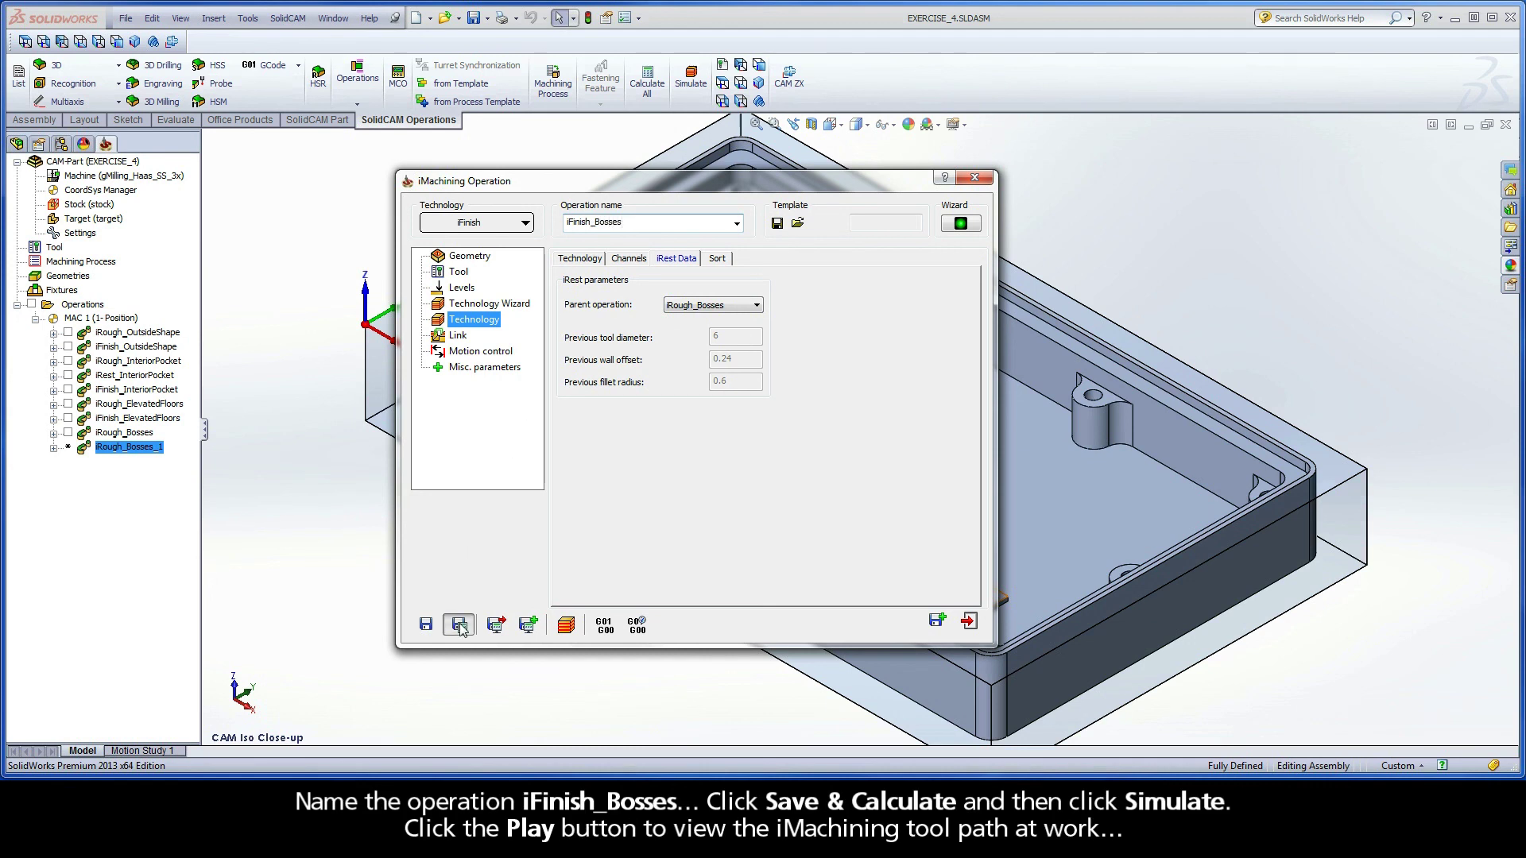
pyautogui.click(565, 625)
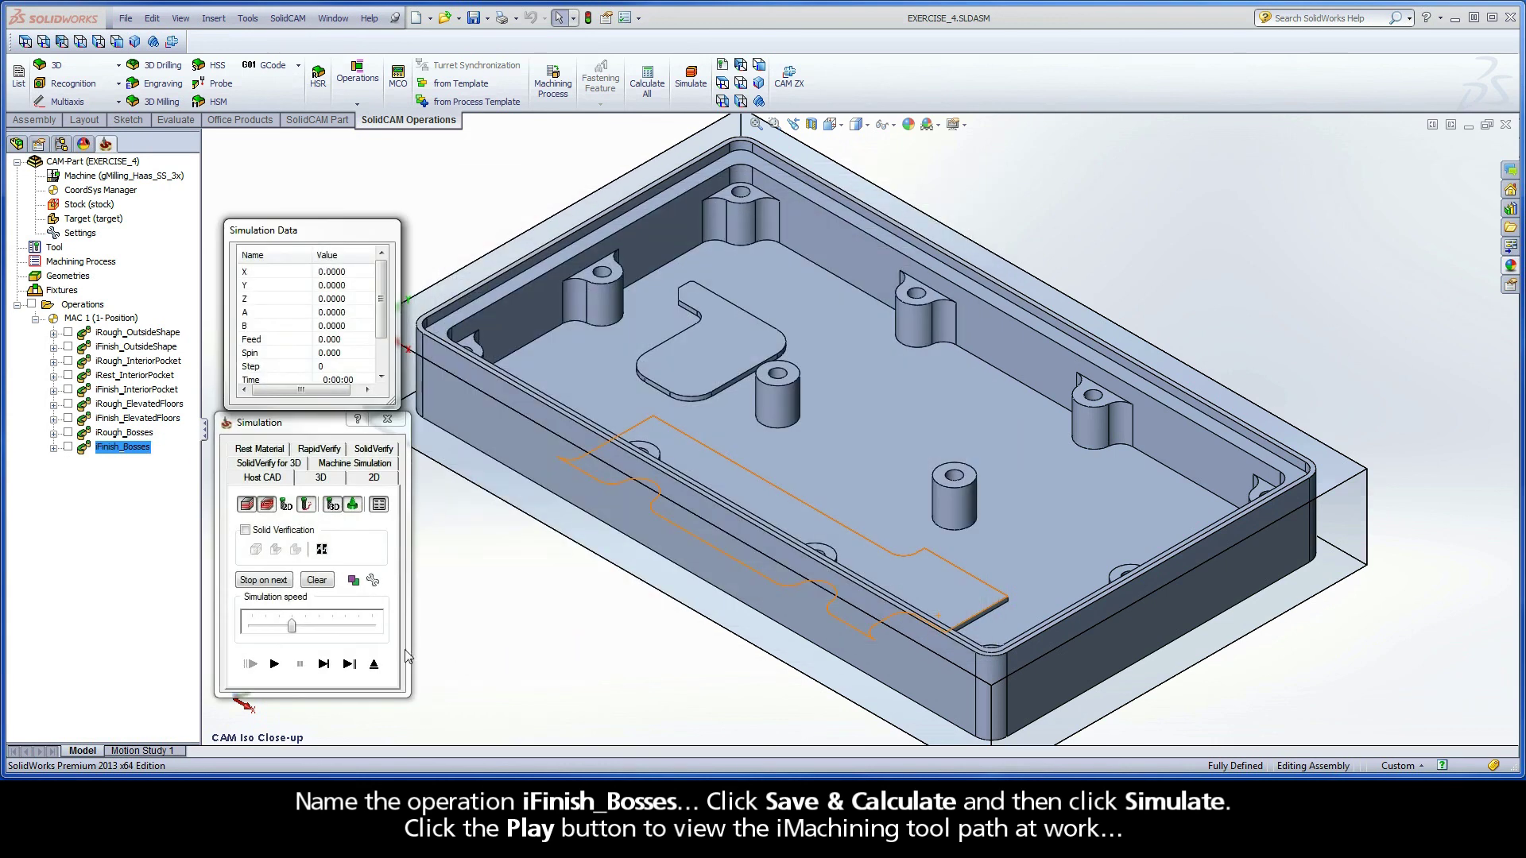
pyautogui.click(274, 665)
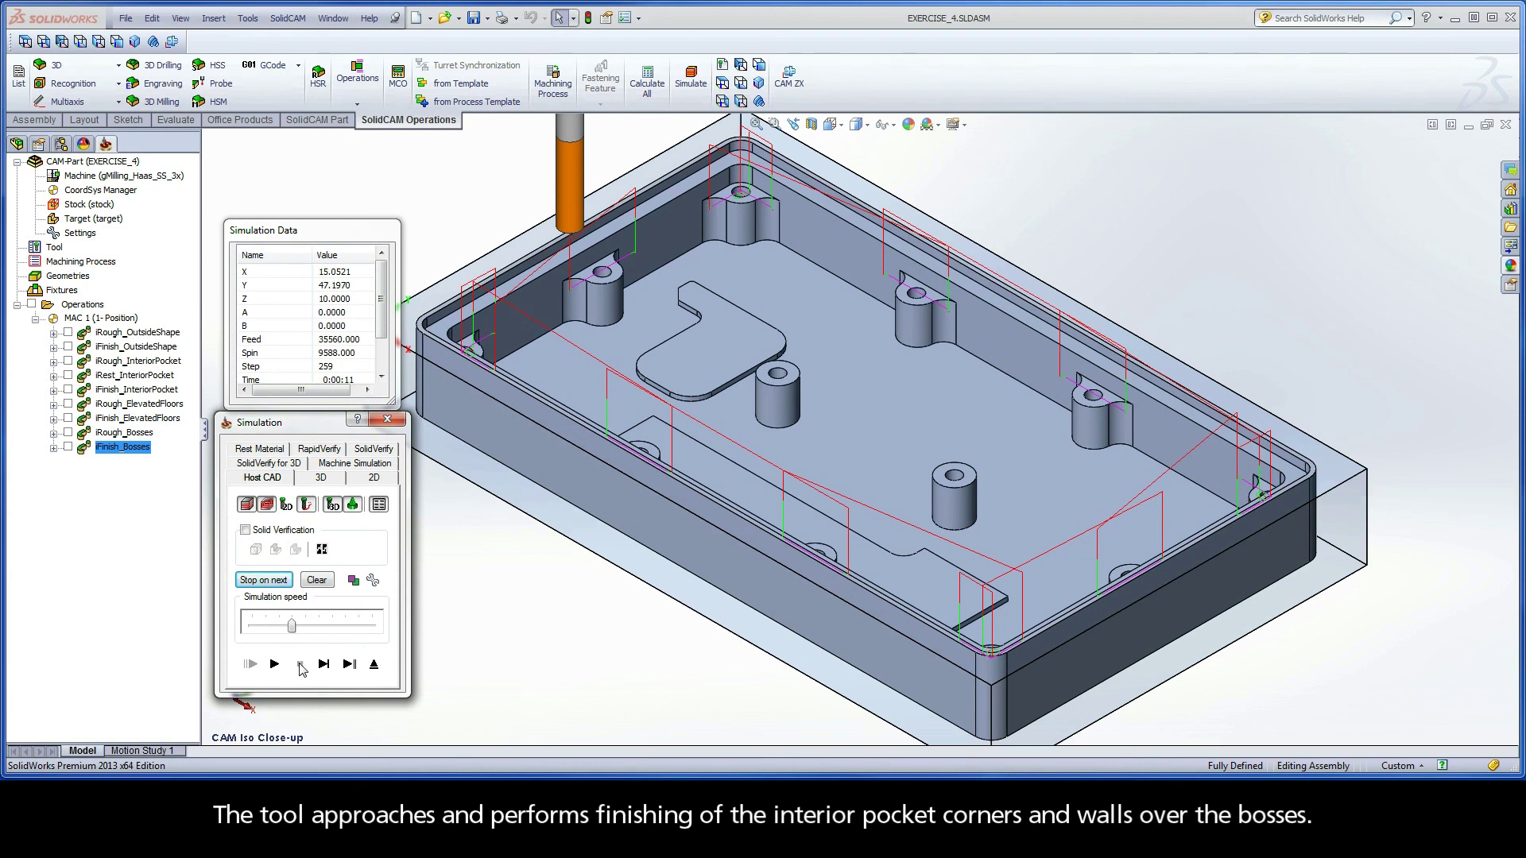
# Exit the simulation and the iMachining Operation dialog, leaving nine operations in the tree.
pyautogui.click(373, 666)
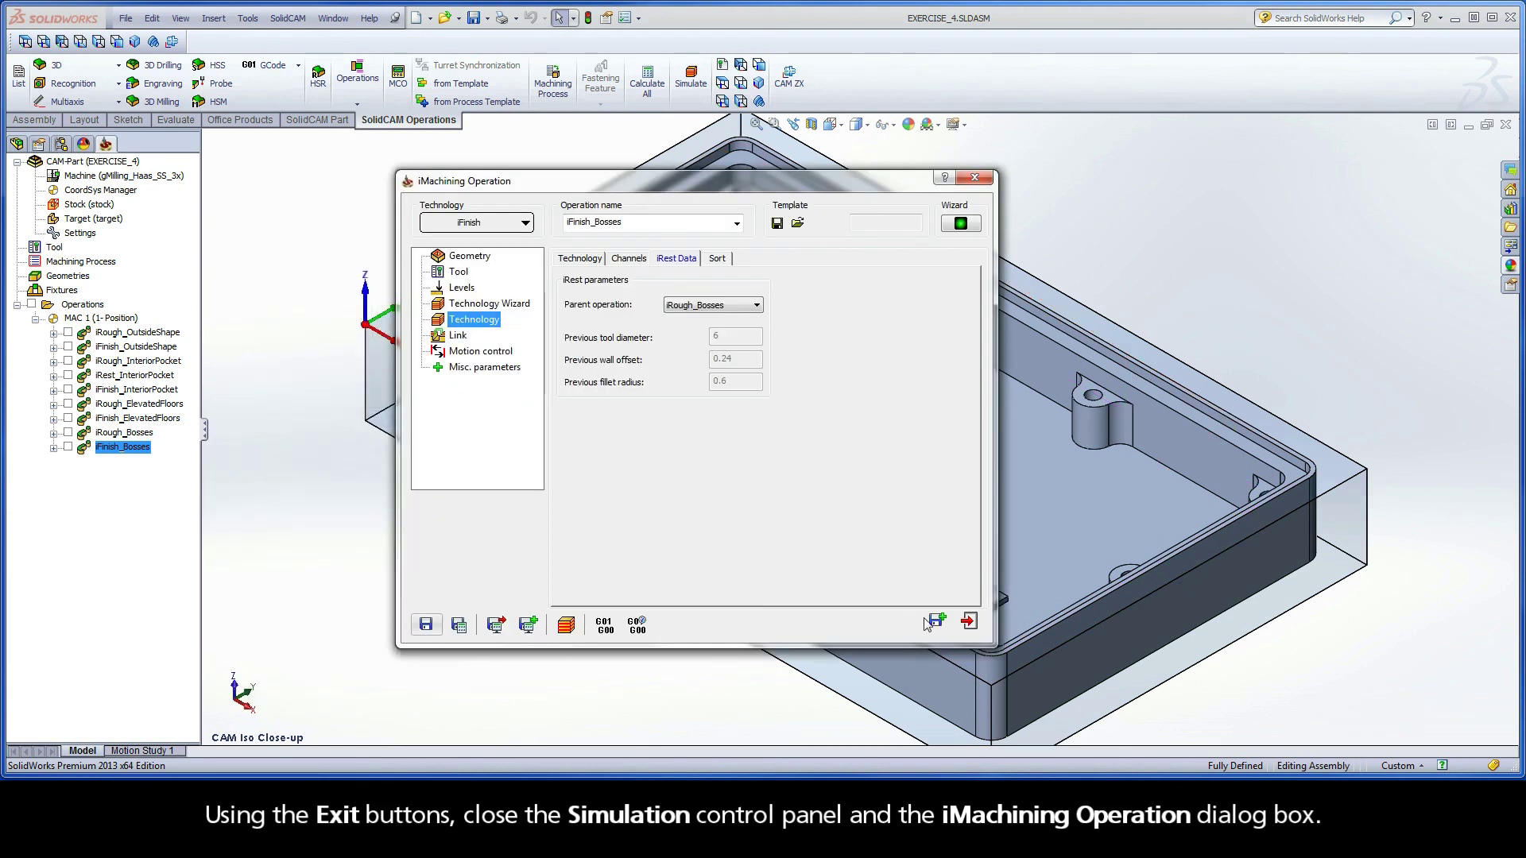
pyautogui.click(969, 621)
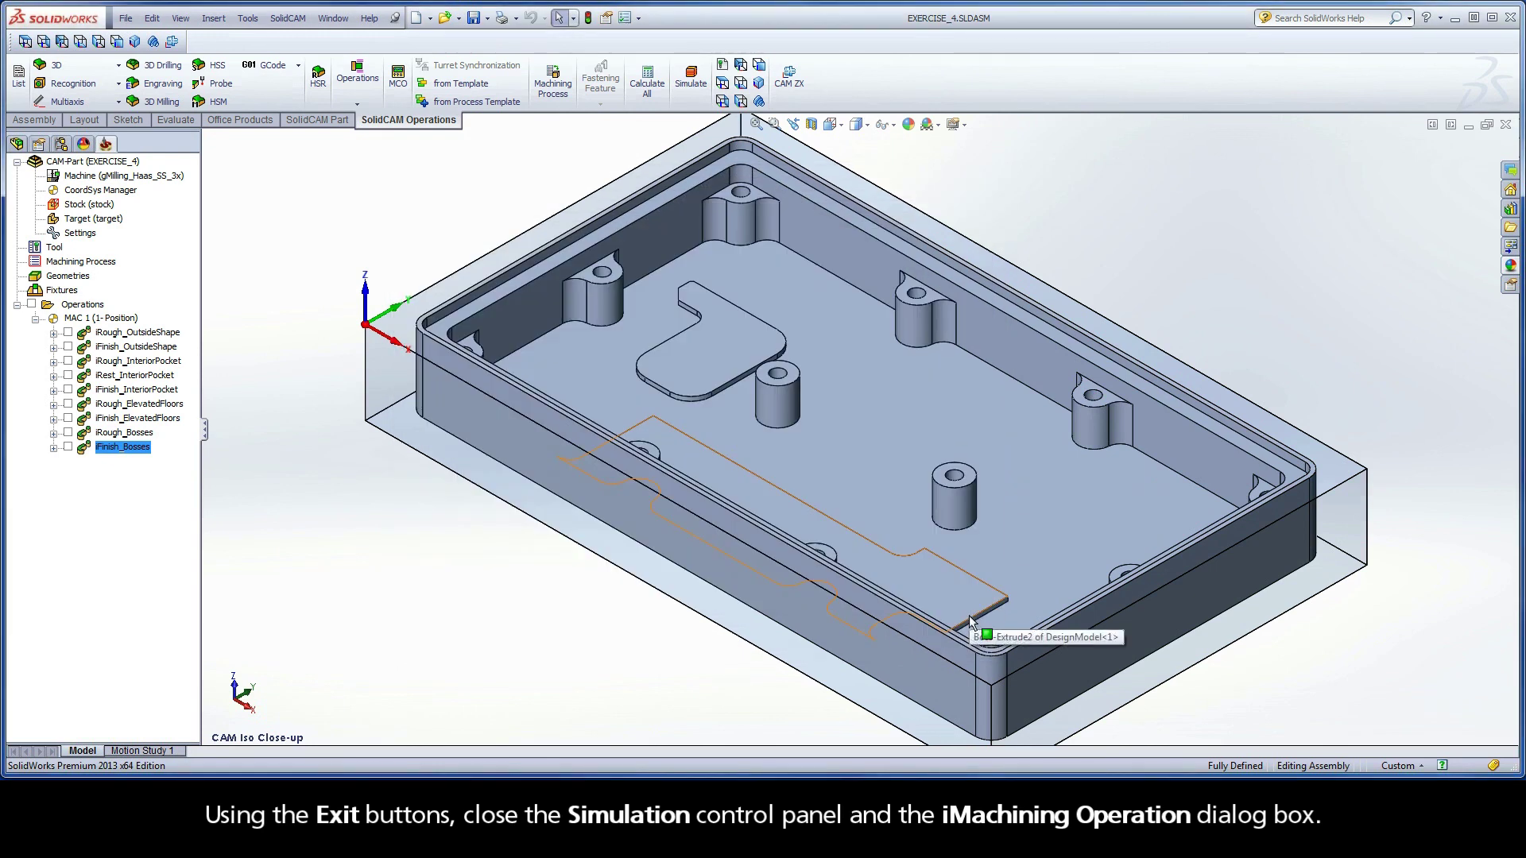